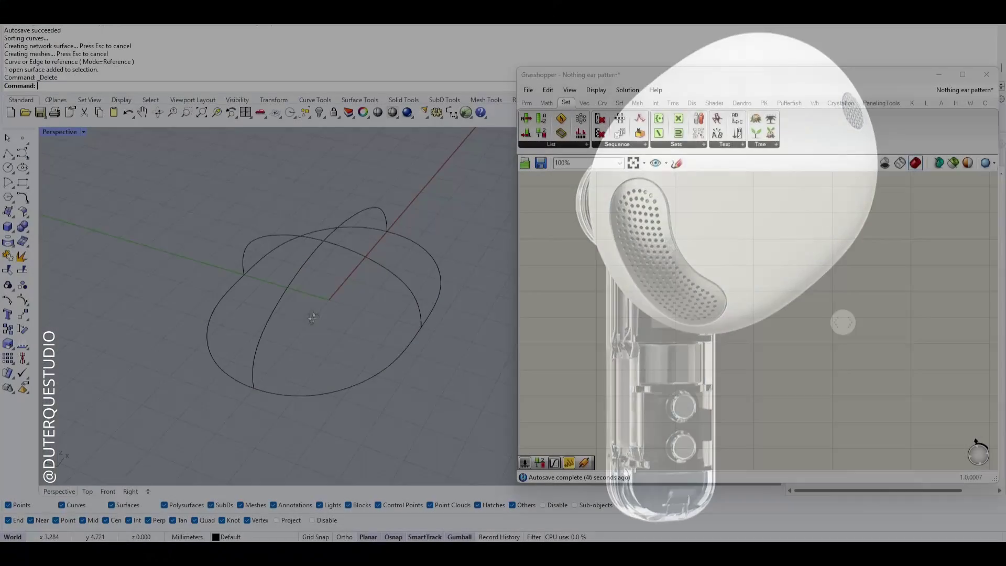
Select the four profile curves and build a network surface from them with position edge matching
right_drag(355, 322, 434, 393)
drag(446, 389, 228, 156)
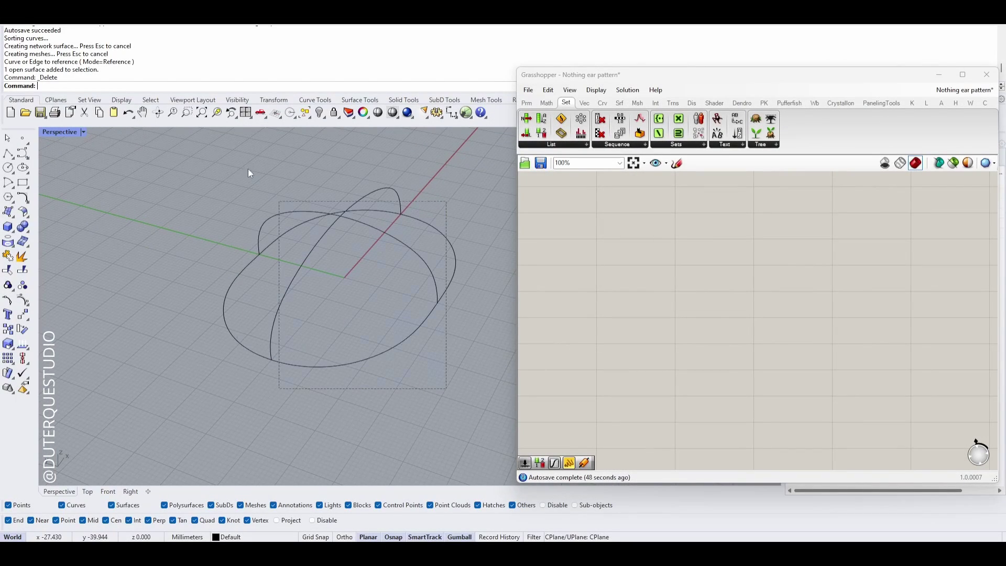
right_drag(286, 312, 609, 353)
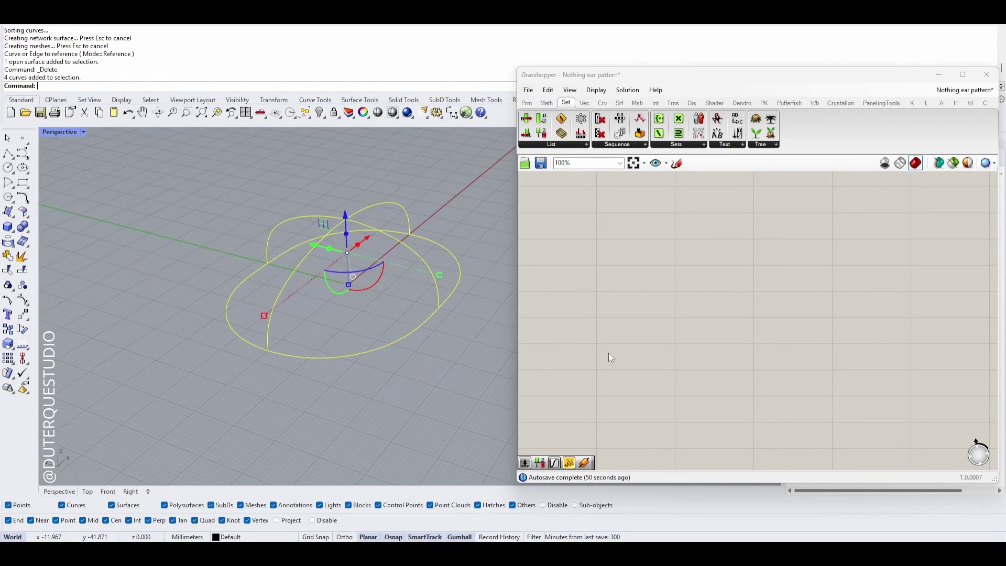
right_click(621, 272)
right_drag(351, 310, 356, 312)
text(NetworkSrf)
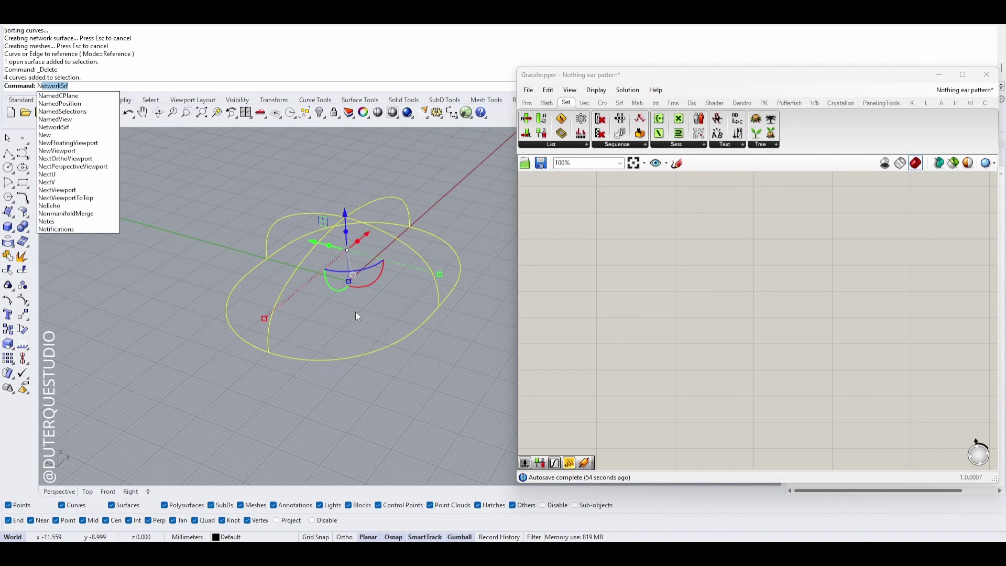
key(Return)
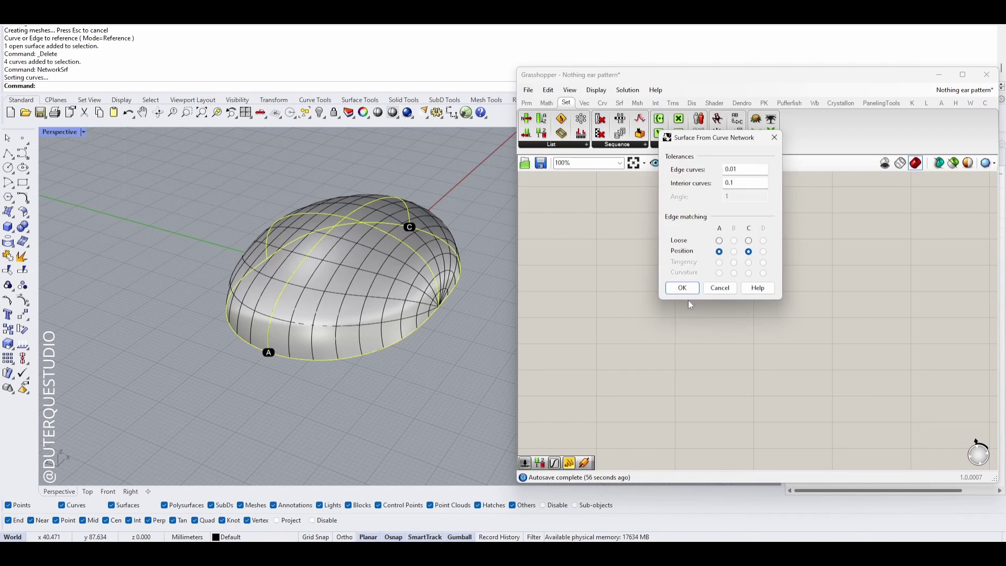
click(691, 286)
Examine the domed network surface and its lower edge
right_drag(428, 397, 365, 359)
click(377, 369)
click(354, 286)
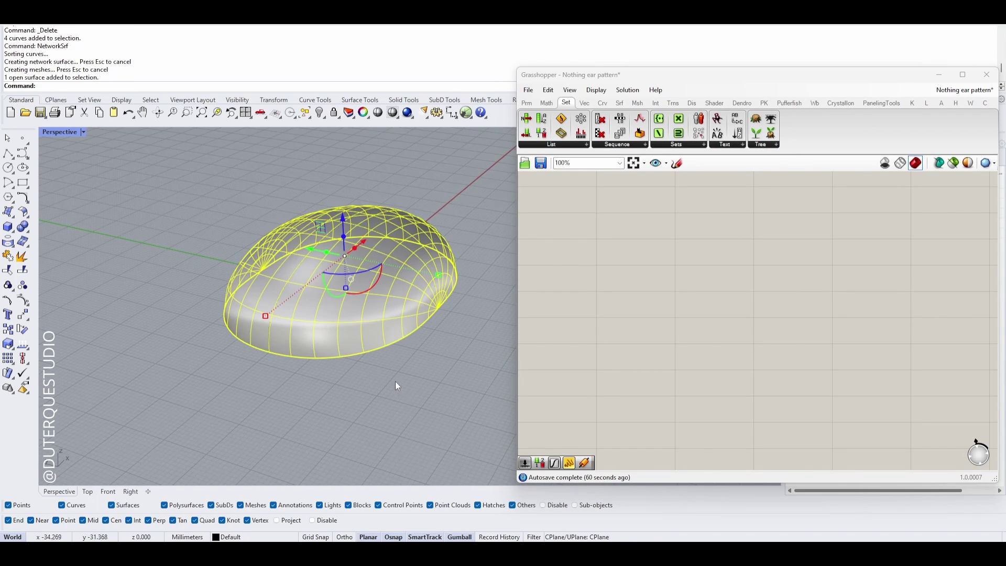
click(373, 375)
scroll(338, 360, up, 4)
scroll(337, 362, down, 4)
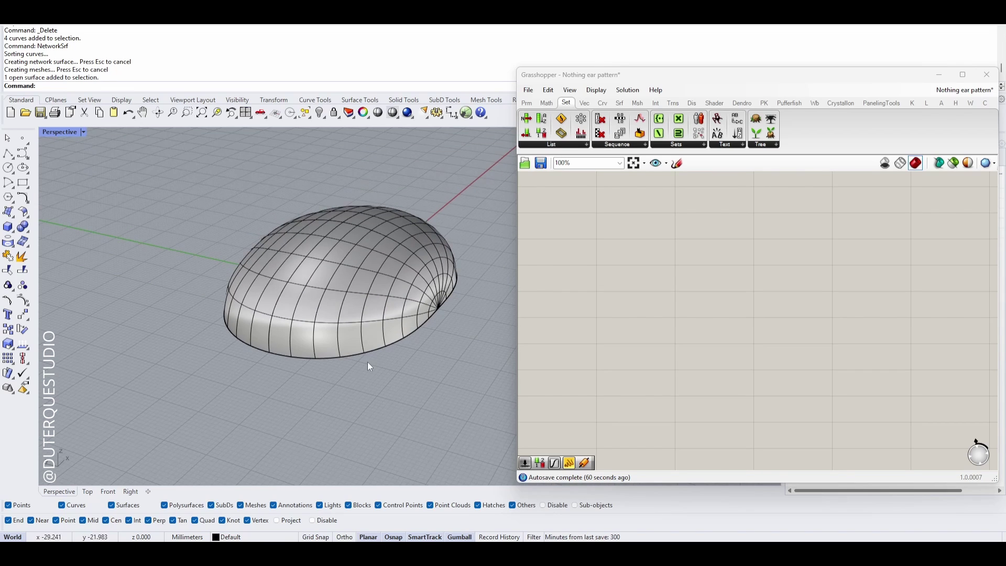
click(365, 355)
click(353, 360)
click(338, 361)
click(336, 364)
Add a Curve parameter in Grasshopper and reference the dome's lower edge as its single curve
double_click(636, 306)
text(crv)
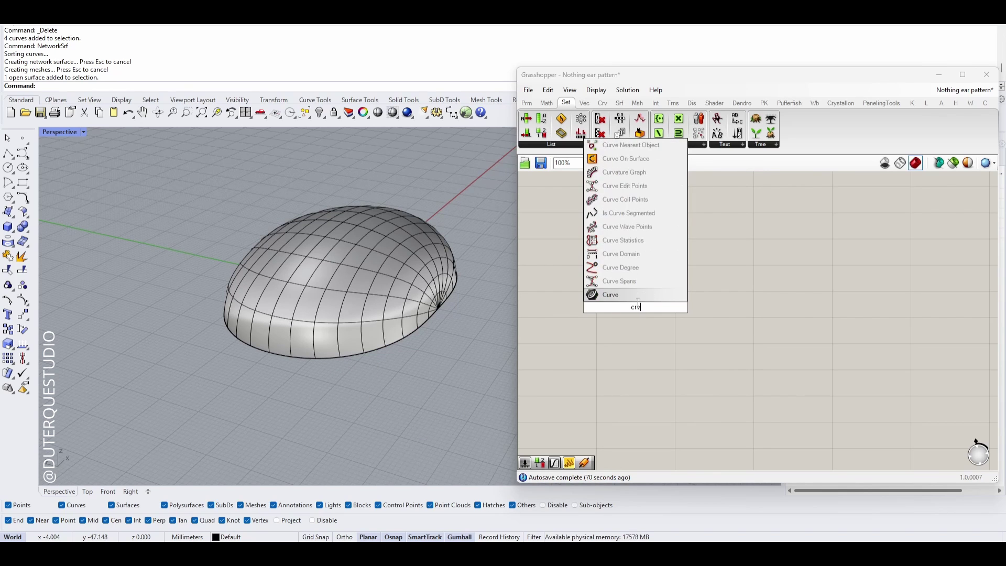
key(Return)
right_click(639, 308)
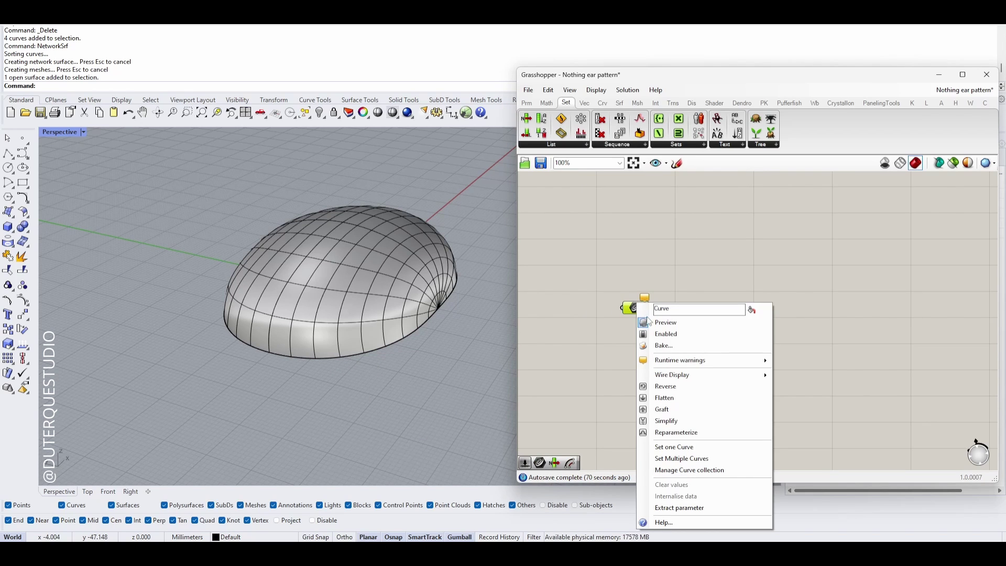
click(671, 452)
click(374, 351)
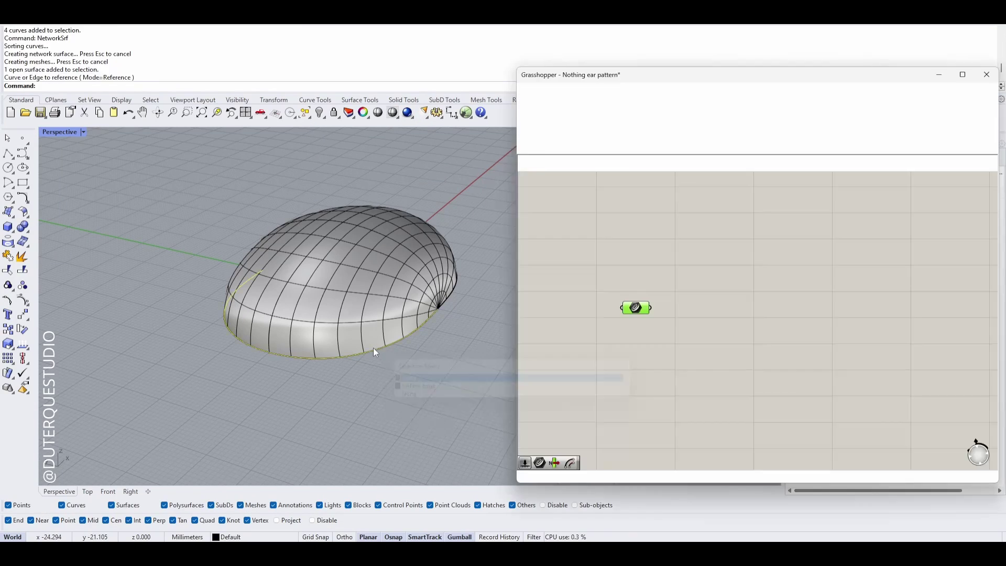
Add an Offset Curve component fed by the referenced edge curve
double_click(670, 341)
text(off)
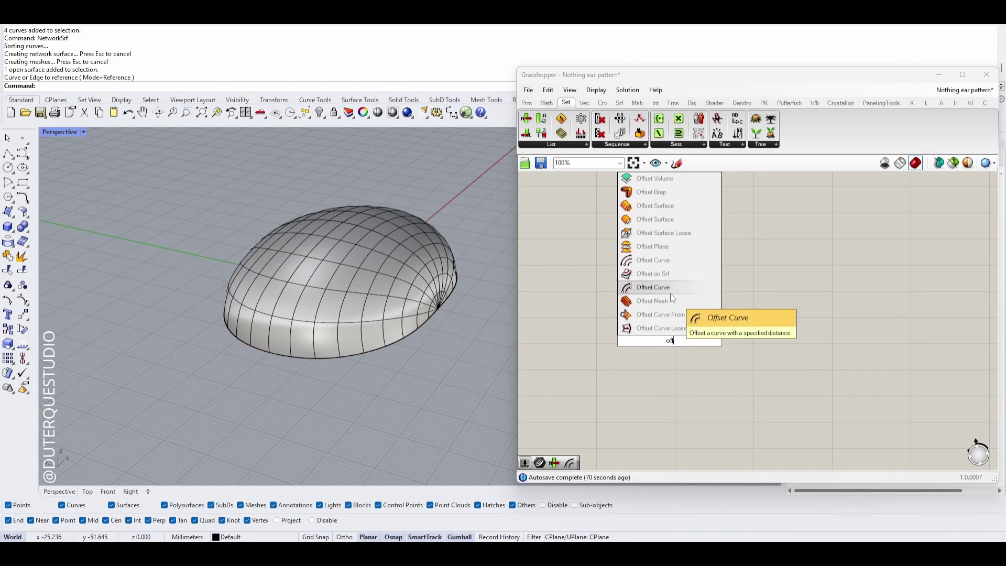
click(671, 294)
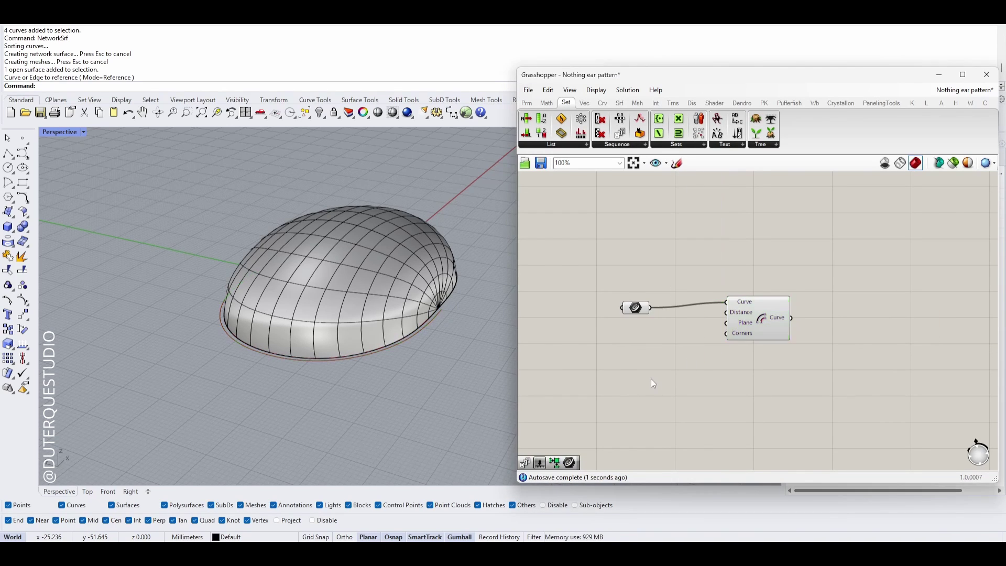
Add a number slider of 100, connect it to the offset's Distance and reduce it to 9
double_click(651, 378)
text(100)
key(Return)
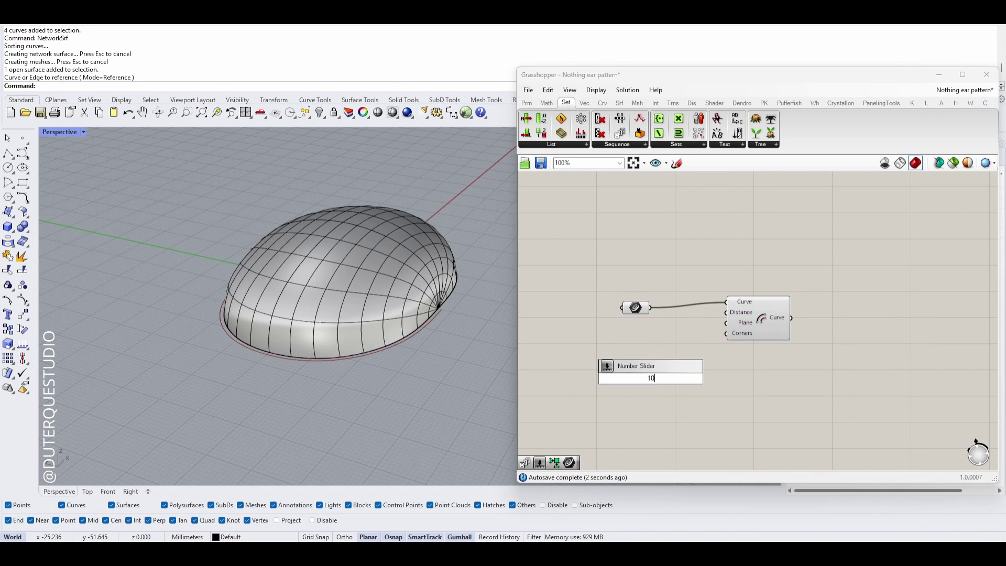
drag(706, 379, 726, 312)
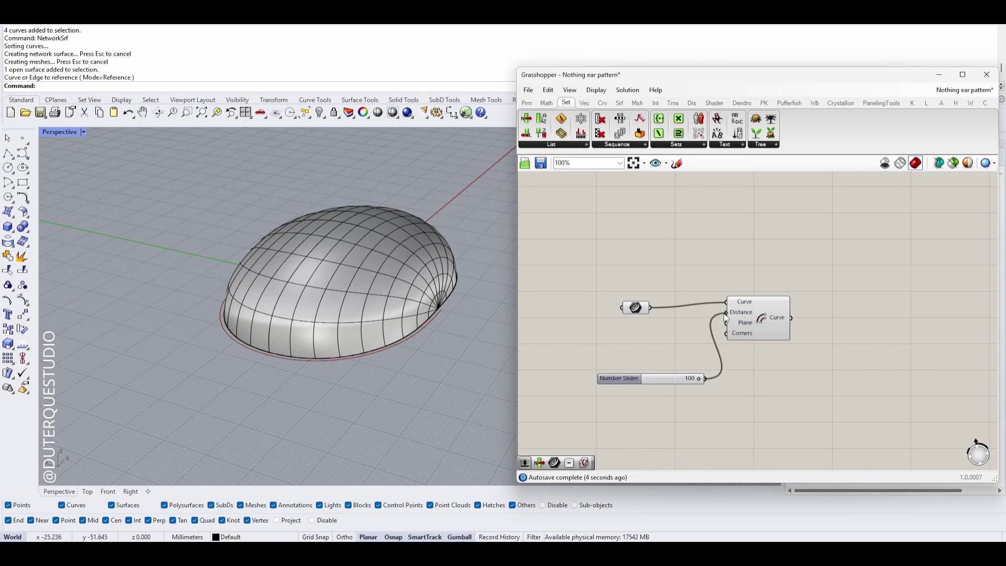
drag(692, 378, 651, 316)
right_drag(452, 366, 390, 342)
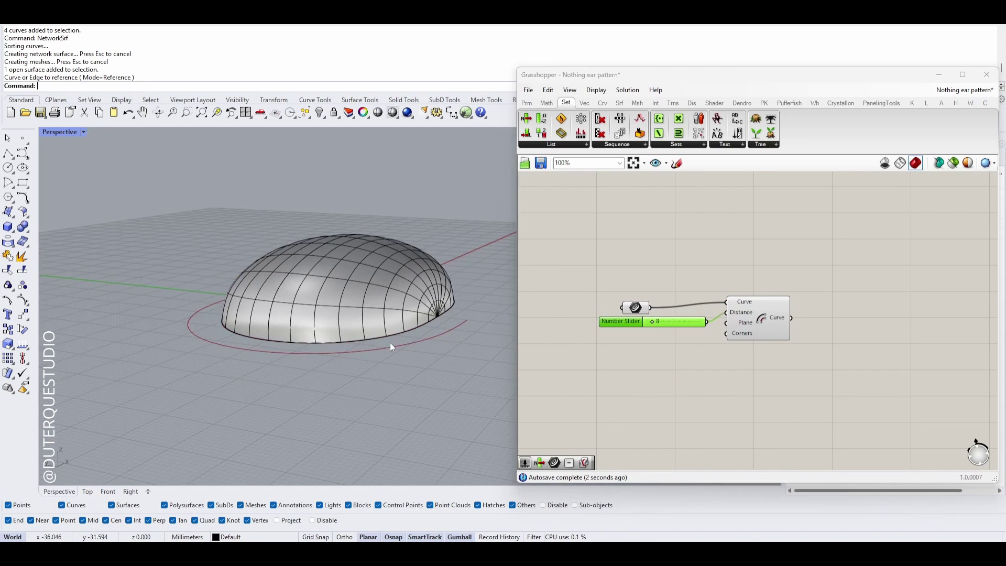
drag(652, 320, 652, 321)
Give the offset's Distance input the expression -x to reverse the offset direction
right_click(728, 313)
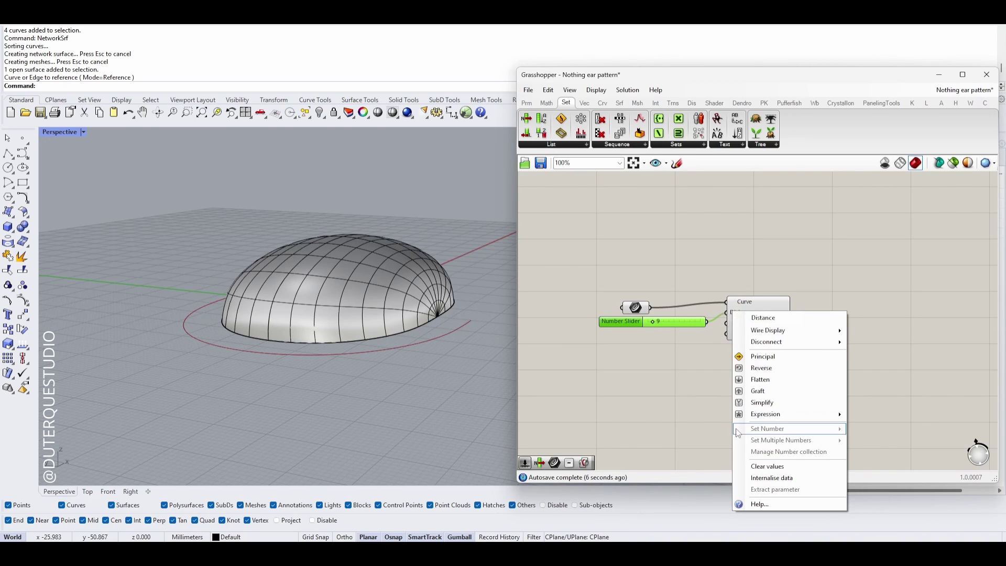
mouse_move(758, 419)
click(880, 428)
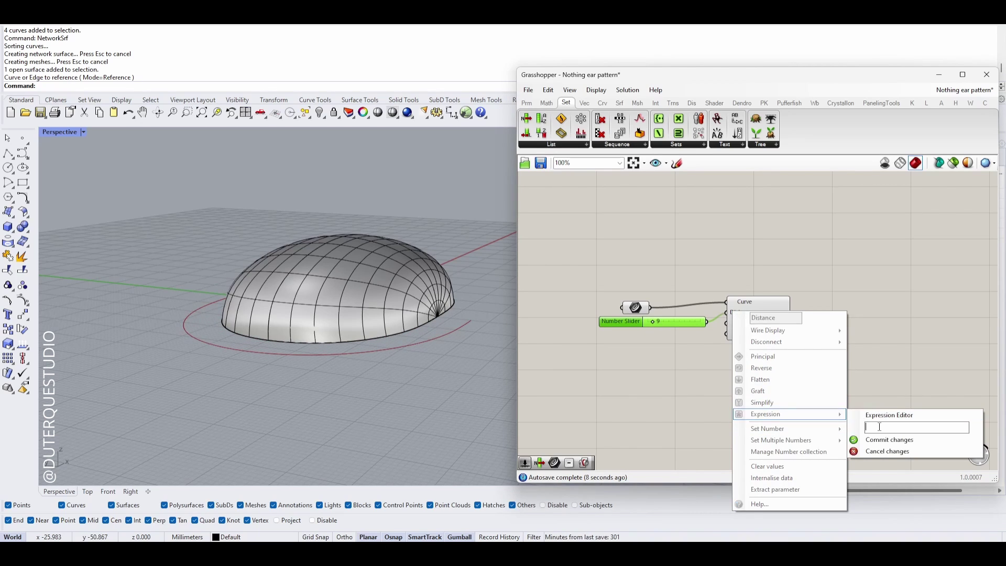
text(-x)
click(887, 440)
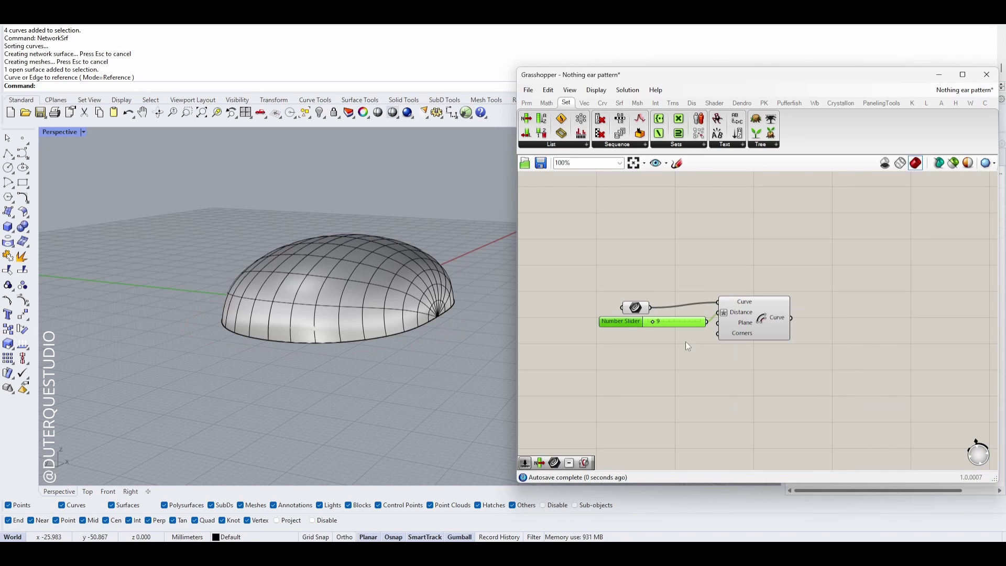
Set the offset distance slider to 6 and check the offset curve against the dome
right_drag(373, 326, 372, 299)
scroll(372, 301, up, 4)
drag(654, 324, 654, 323)
scroll(398, 320, down, 6)
right_drag(397, 320, 395, 383)
right_drag(730, 351, 770, 345)
click(763, 315)
scroll(395, 308, up, 5)
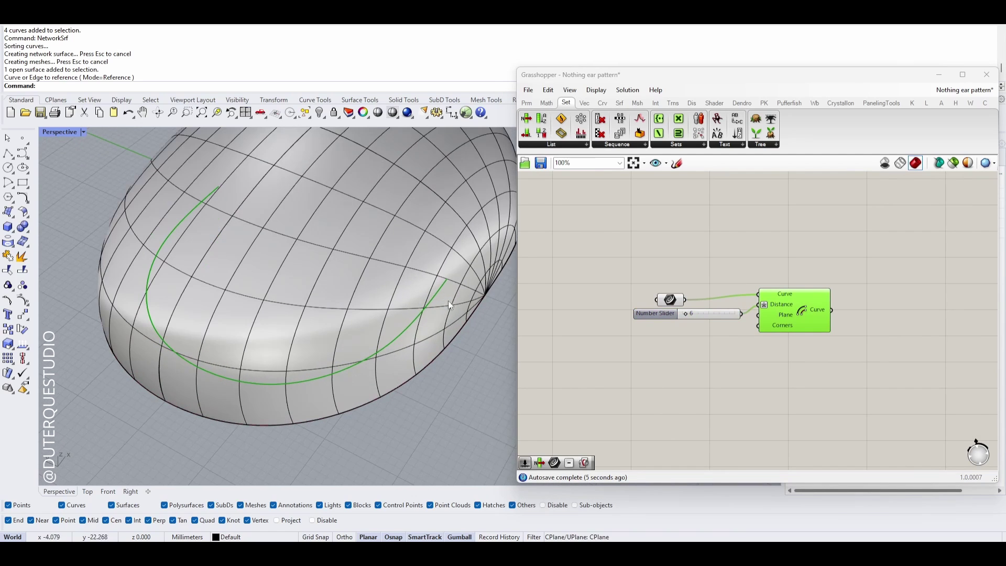
scroll(442, 310, down, 2)
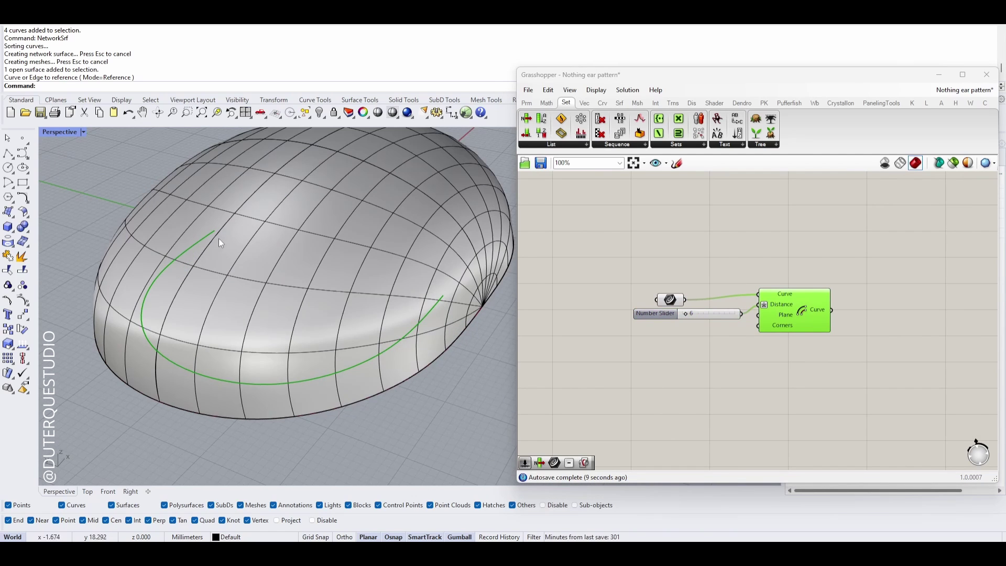
Add a Shatter component above the Offset Curve component and feed it the referenced edge curve
double_click(713, 386)
text(a)
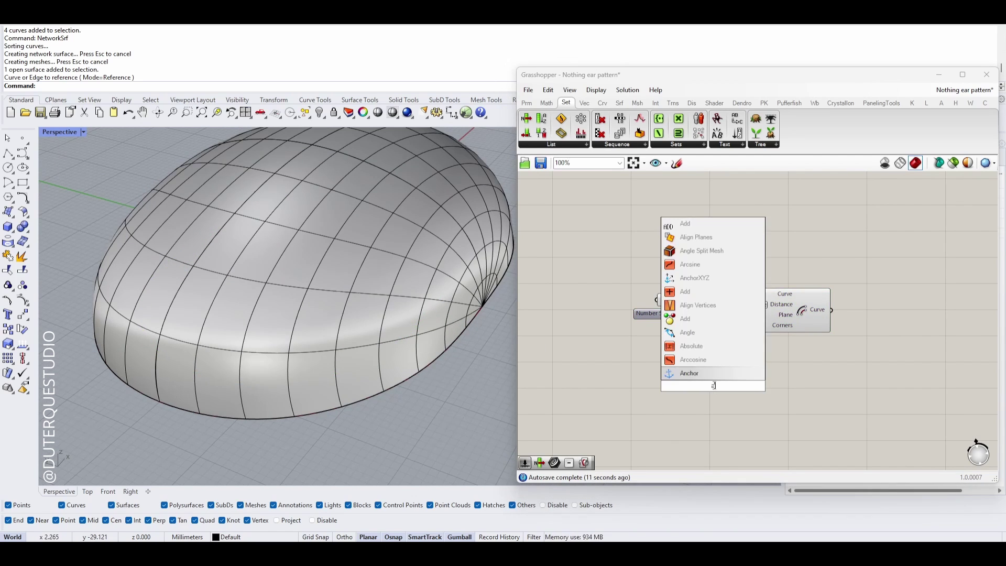
key(BackSpace)
text(shat)
click(715, 371)
drag(713, 384, 759, 249)
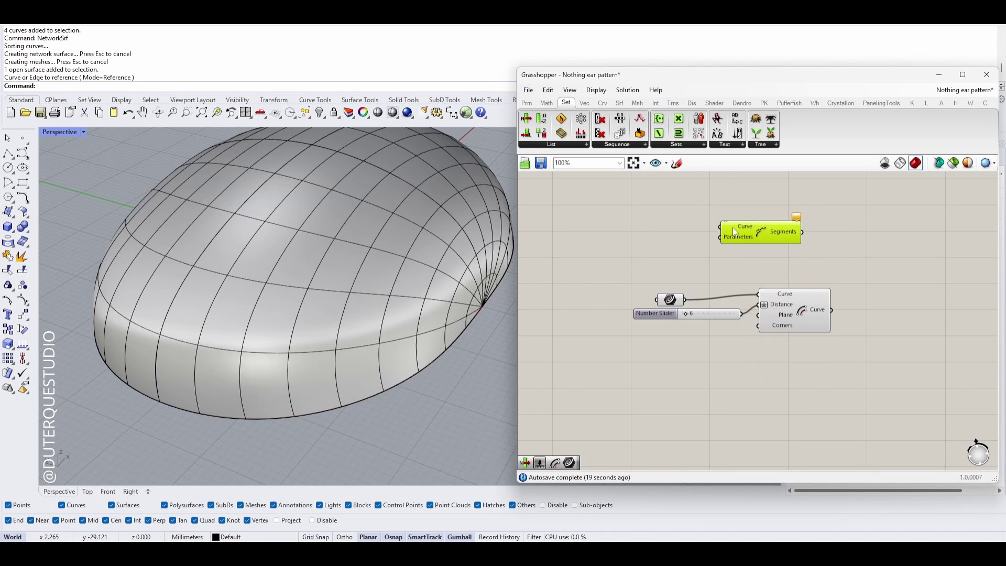
drag(723, 226, 800, 245)
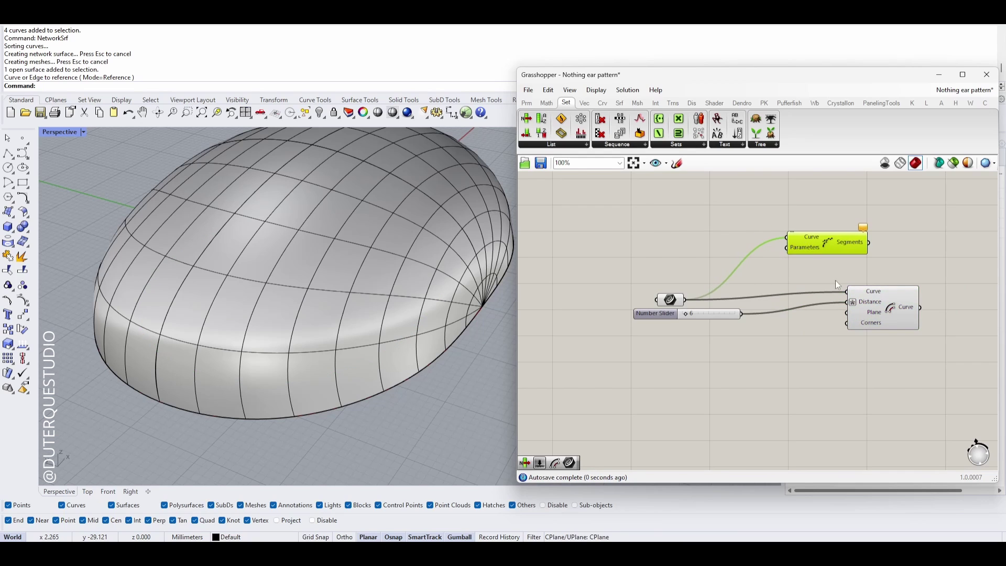
right_drag(805, 255, 761, 280)
drag(771, 278, 798, 278)
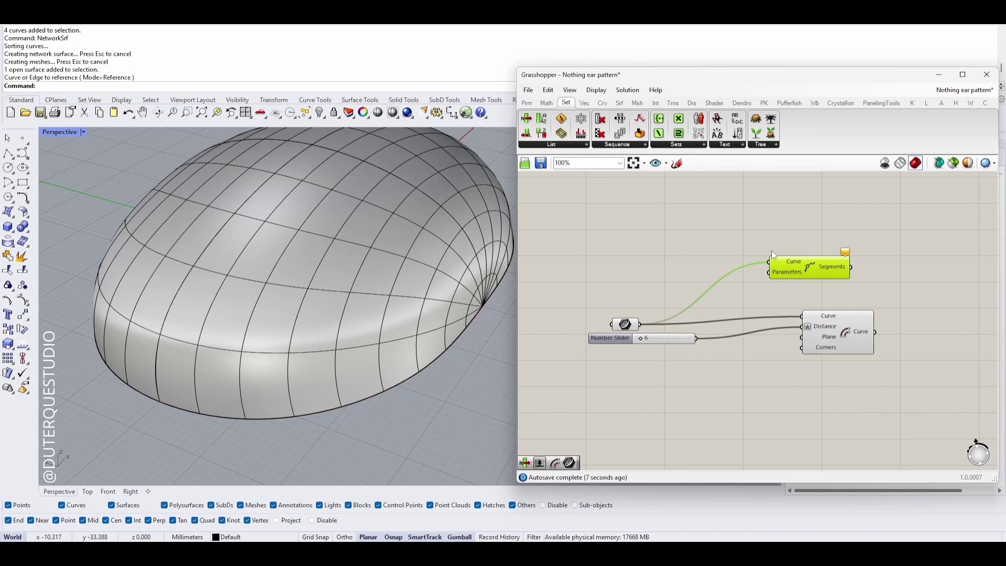
Reparameterize the edge curve and drive Shatter's Parameters with a new 1.00 number slider set to 0.58
right_click(632, 324)
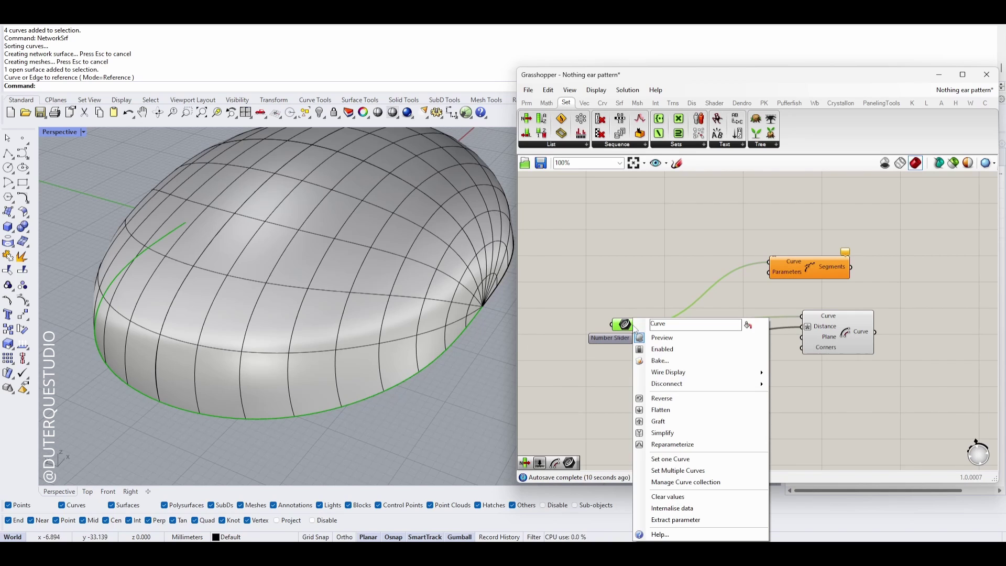
click(671, 444)
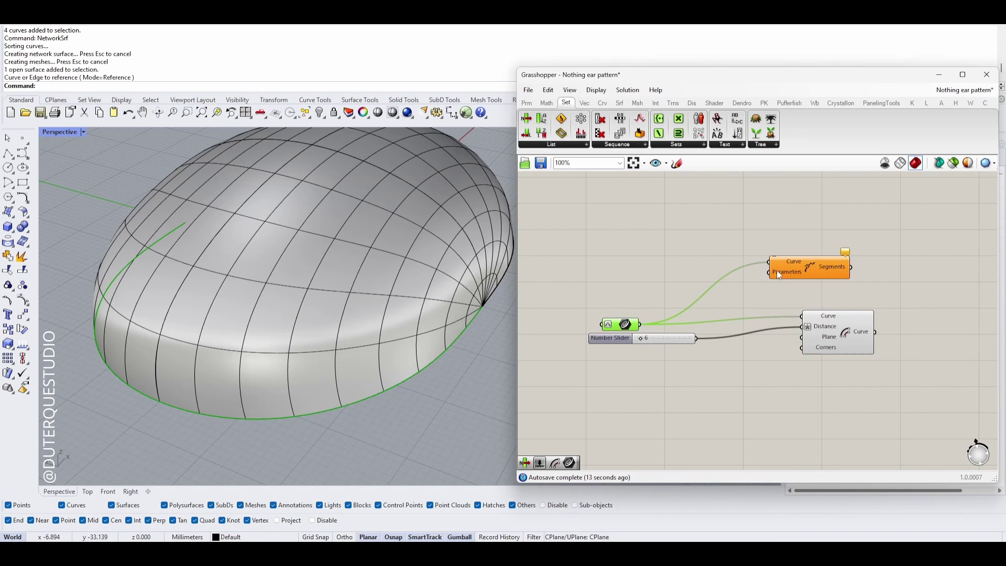
double_click(711, 253)
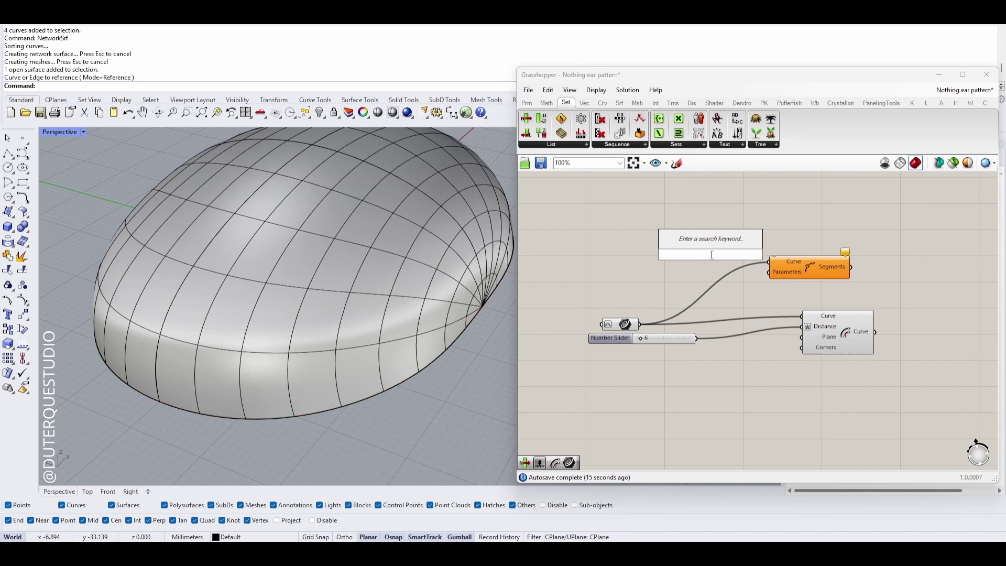
text(1)
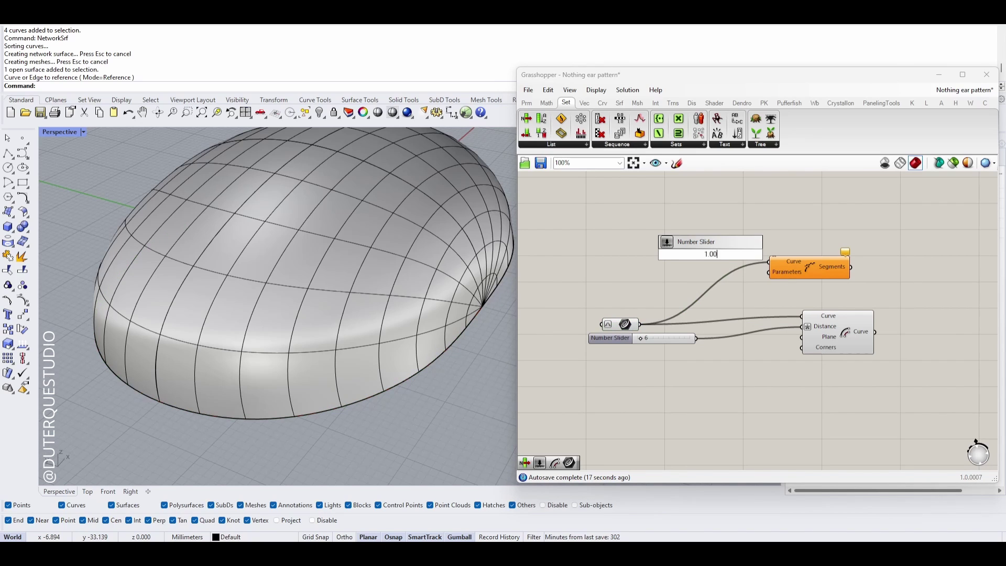
key(Return)
drag(727, 272, 769, 272)
drag(688, 271, 707, 275)
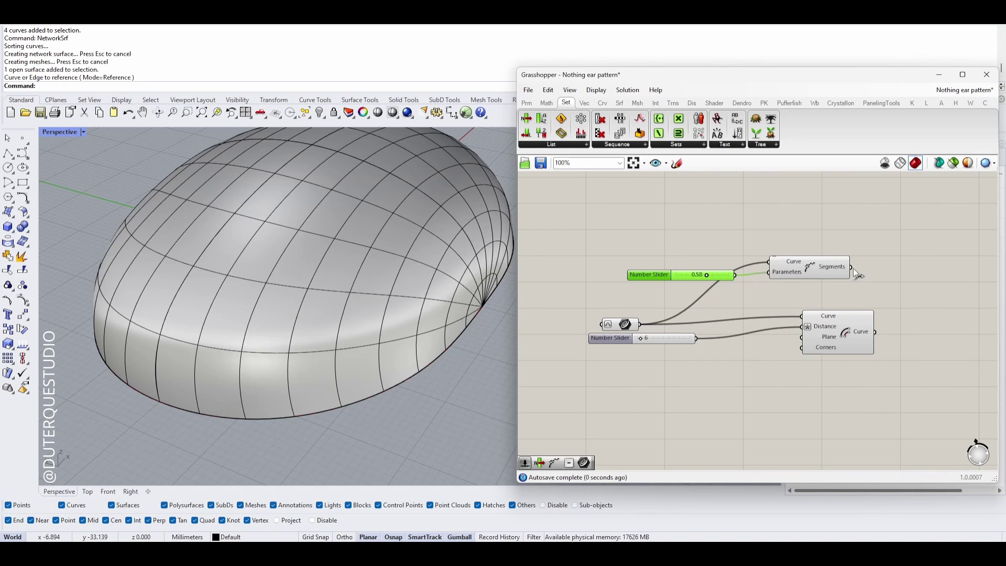
Add a List Item component and feed Shatter's Segments into its List input
mouse_move(833, 270)
click(554, 146)
click(552, 181)
click(932, 251)
right_drag(876, 285, 814, 302)
click(885, 272)
drag(790, 284, 876, 279)
double_click(881, 334)
text(1)
key(Return)
key(Delete)
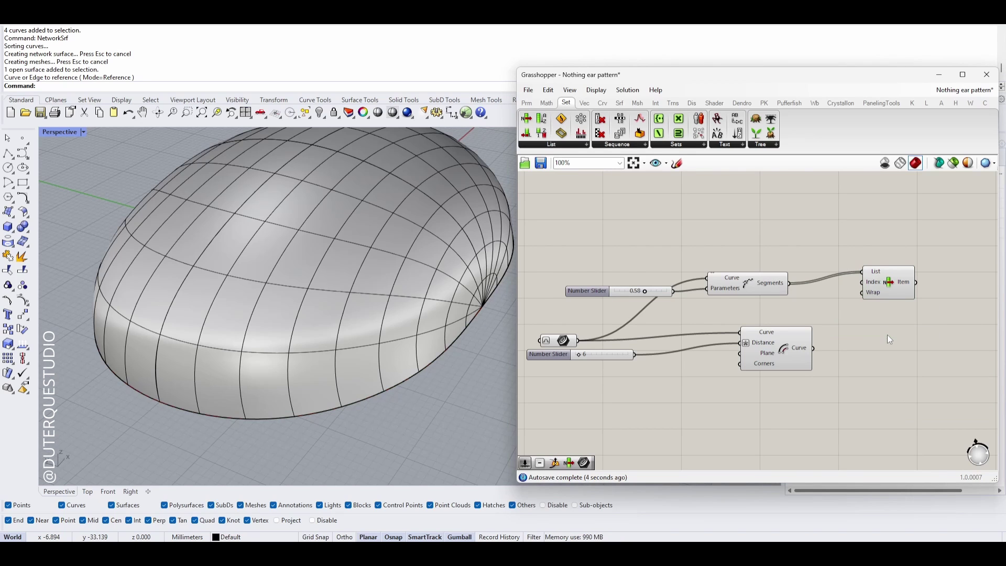
Add a number slider with value 2 and connect it to List Item's Index input
double_click(888, 335)
text(2)
key(Return)
drag(923, 334, 798, 308)
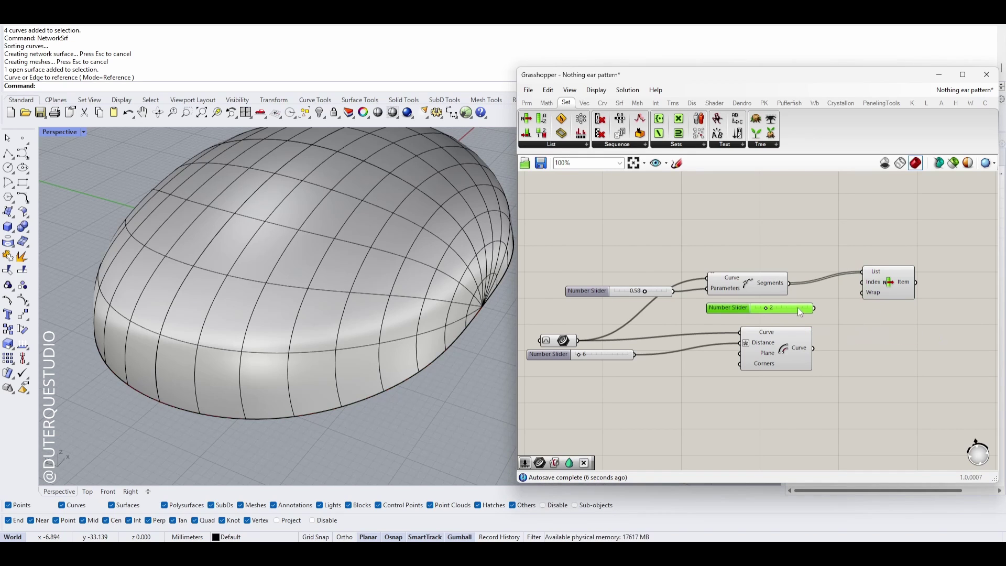
drag(883, 287, 903, 289)
right_drag(404, 347, 485, 331)
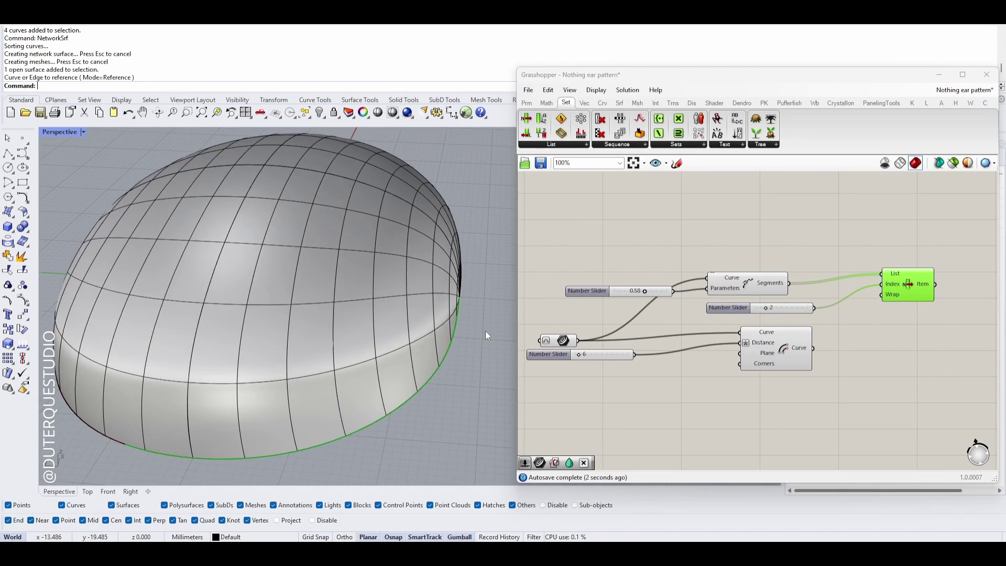
right_drag(910, 313, 982, 290)
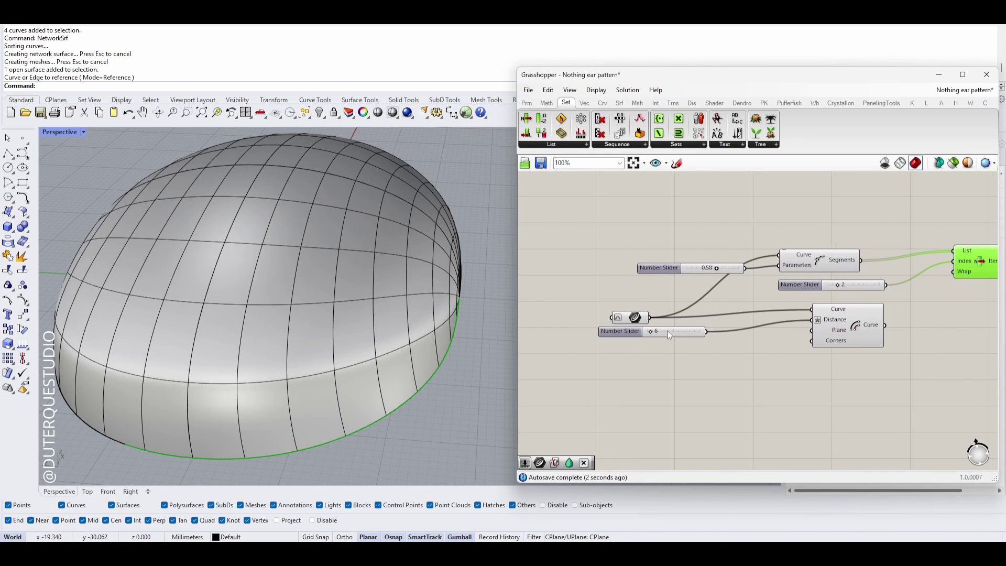
Lower the Shatter parameter slider to 0.23 and reposition it beside the Shatter component
right_drag(668, 330, 694, 331)
drag(743, 271, 671, 260)
scroll(253, 425, down, 2)
right_drag(254, 426, 324, 408)
right_drag(799, 283, 788, 287)
mouse_move(655, 268)
mouse_down()
mouse_move(644, 277)
mouse_move(664, 276)
mouse_up()
Add a Subtraction component above the Shatter parameter slider
double_click(703, 239)
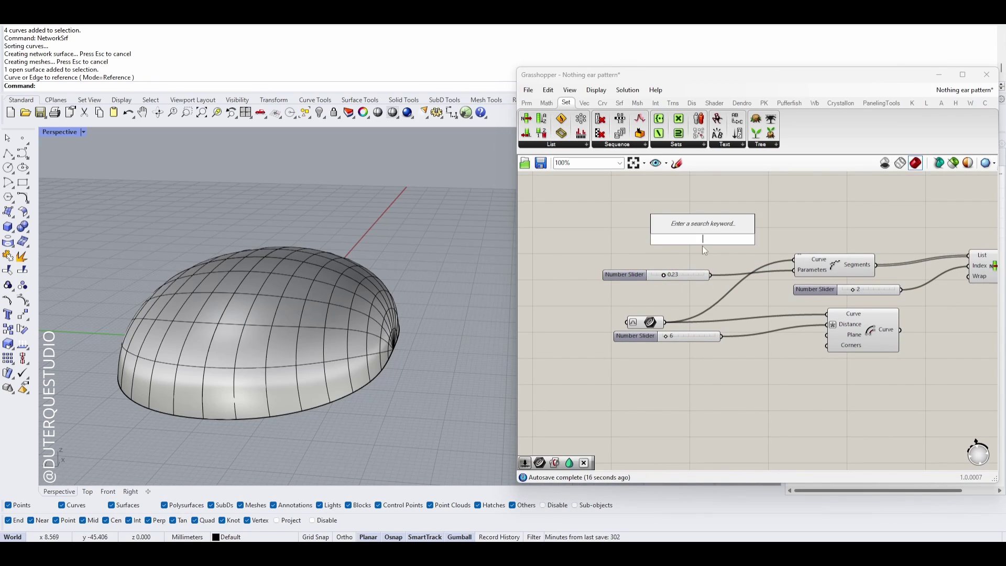
text(-)
key(Return)
click(707, 243)
drag(709, 243, 724, 242)
Set a data item directly on the Subtraction component's A input
right_click(703, 232)
mouse_move(816, 337)
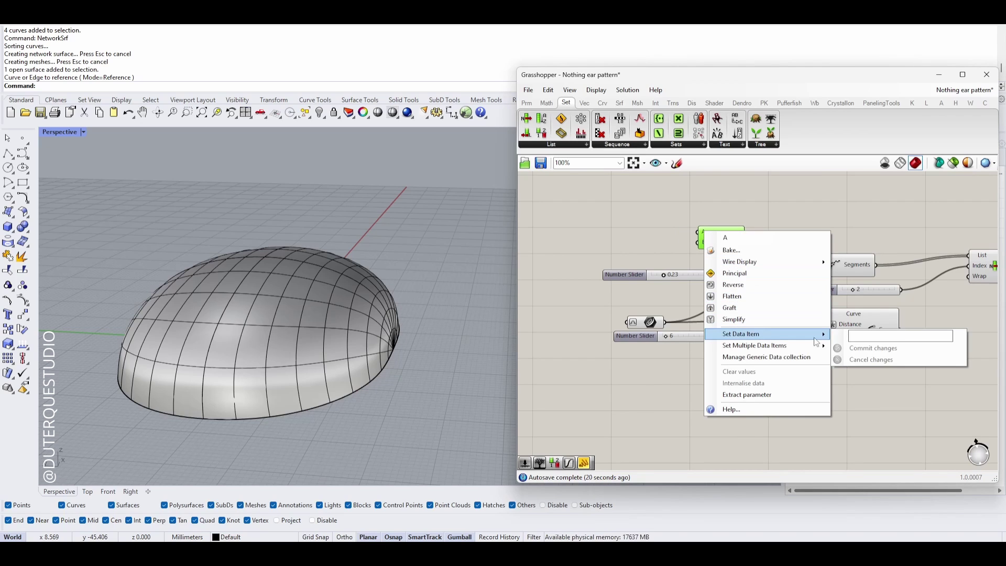
click(859, 338)
click(860, 348)
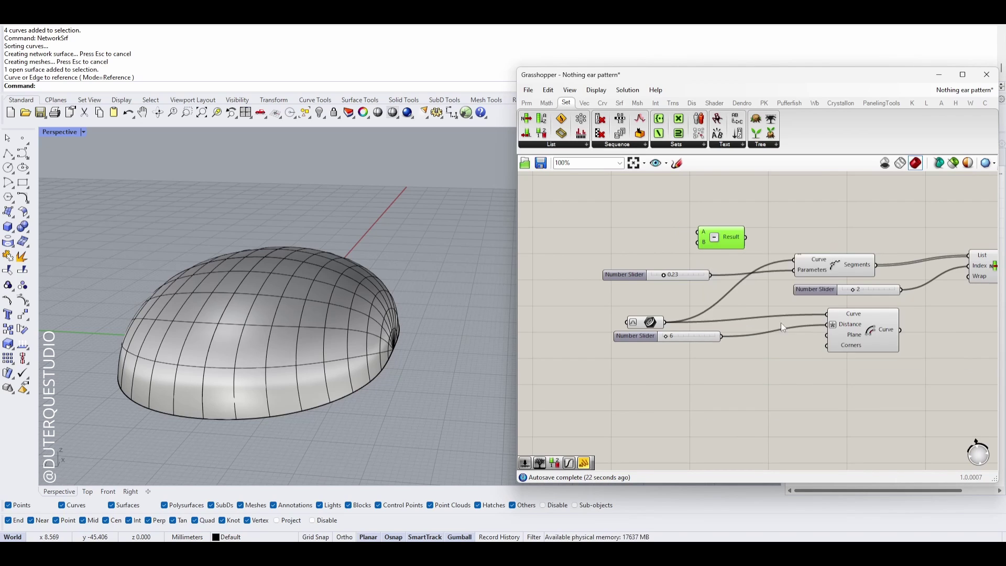
Wire the Shatter parameter slider into Subtraction's B input and feed the Result into Shatter's Parameters input alongside the slider
drag(710, 276, 810, 271)
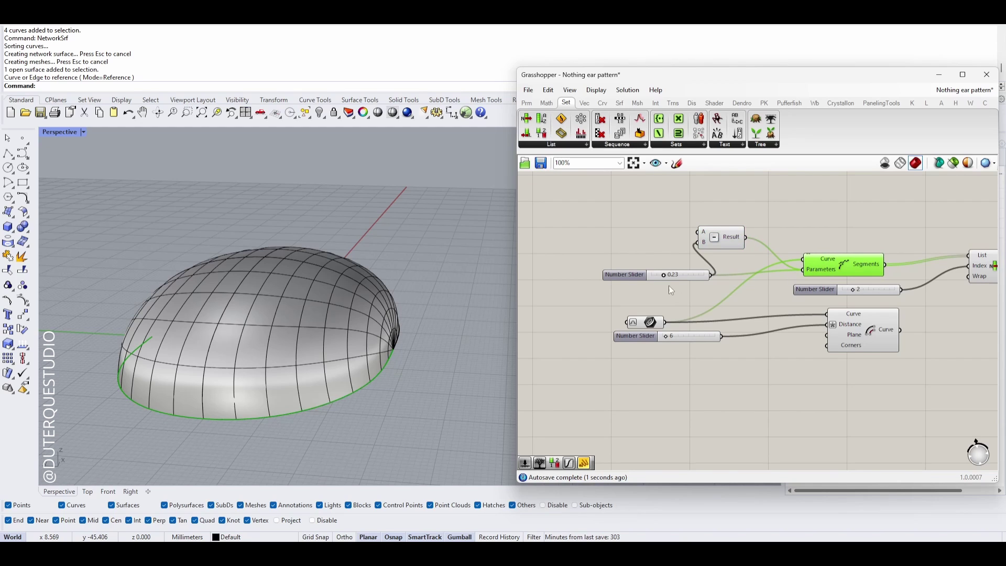
right_drag(461, 306, 476, 301)
right_drag(951, 270, 895, 269)
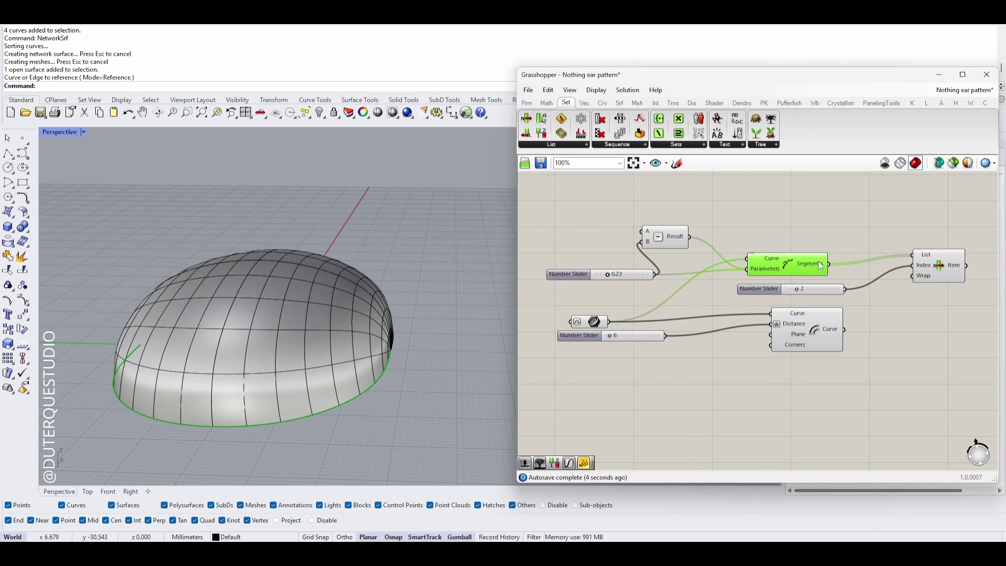
Set List Item's index slider to 1 and the Shatter parameter slider to 0.31
mouse_move(820, 265)
click(933, 267)
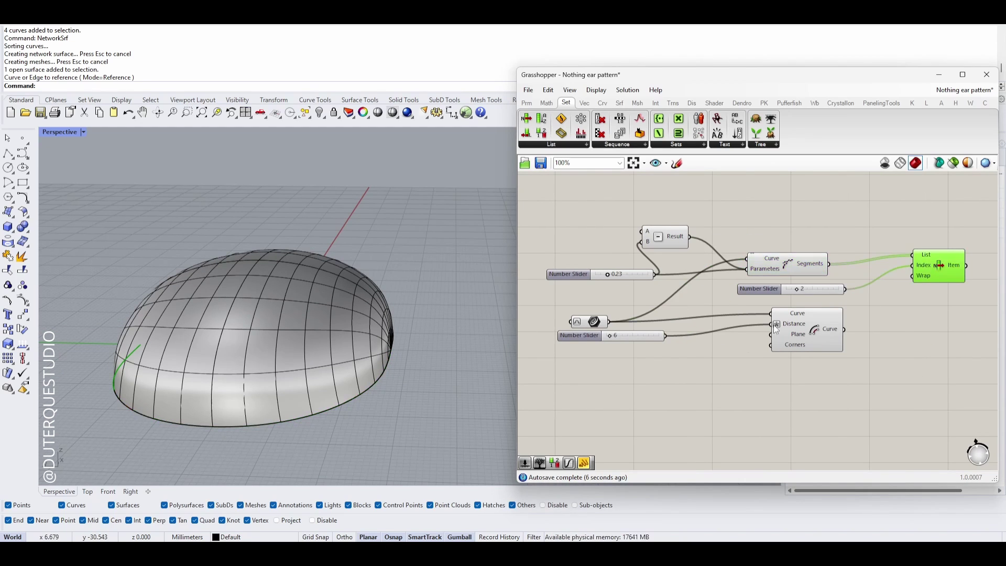
drag(798, 290, 789, 289)
right_drag(318, 372, 56, 450)
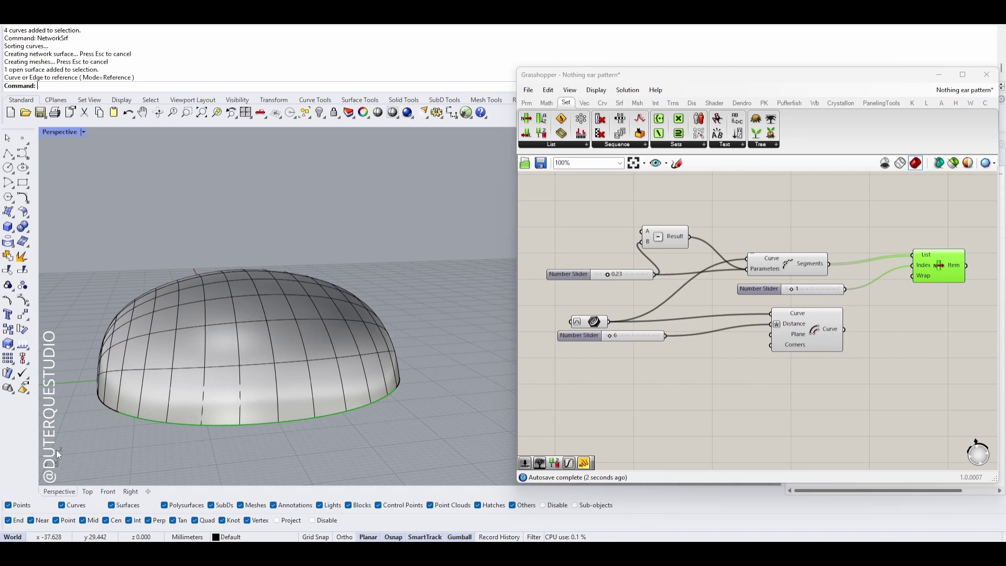
right_drag(351, 387, 486, 387)
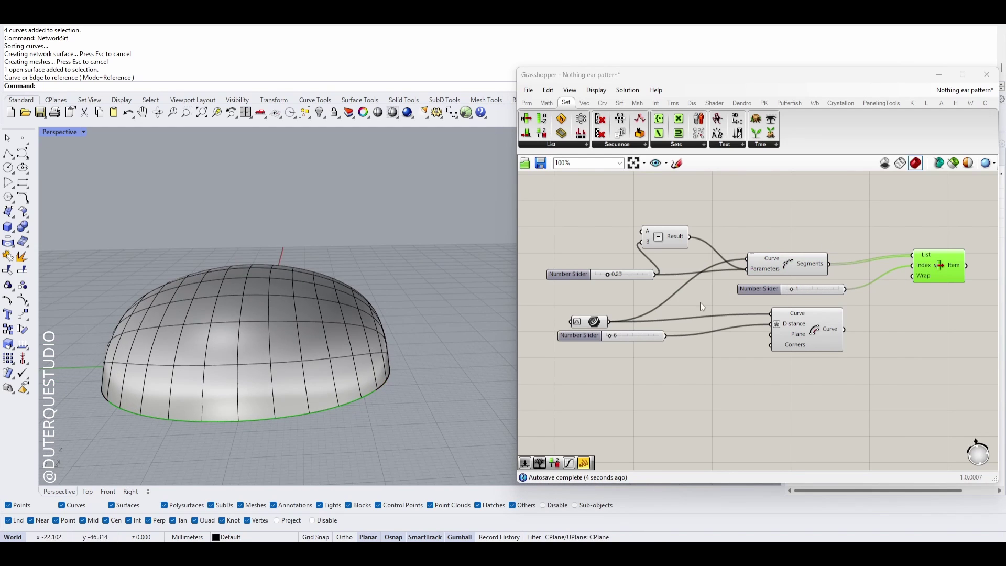
mouse_move(608, 274)
mouse_down()
mouse_move(629, 276)
mouse_move(612, 275)
mouse_up()
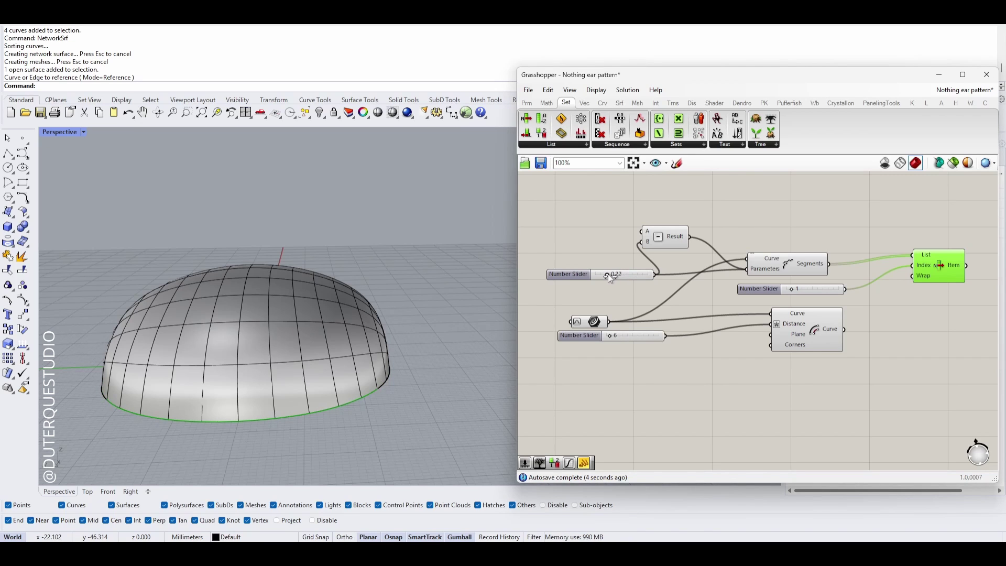
drag(605, 274, 612, 274)
Feed List Item's output into the Offset Curve component's Curve input in place of the full edge curve and adjust the distance slider
scroll(648, 387, down, 1)
right_drag(856, 313, 821, 321)
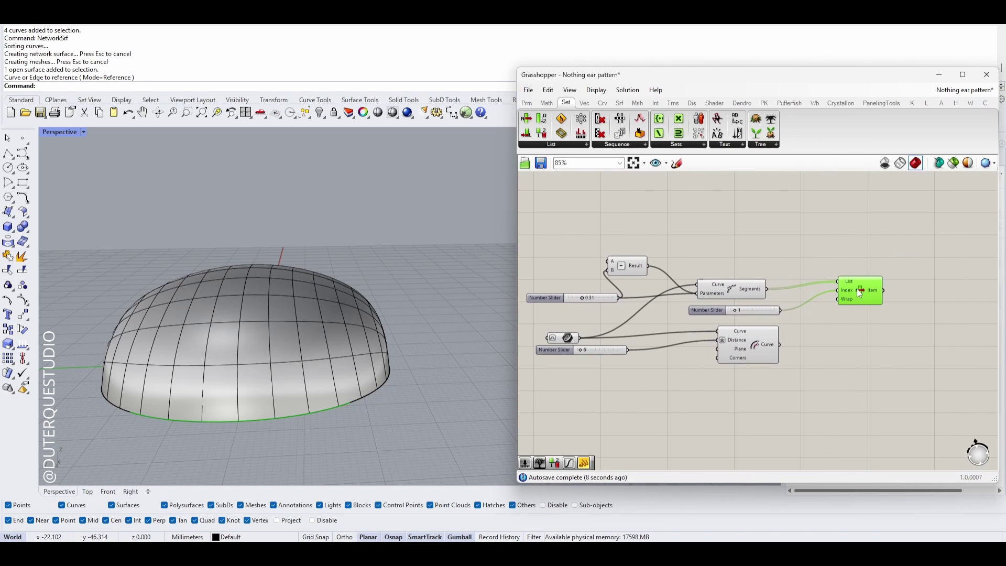
drag(733, 344, 954, 349)
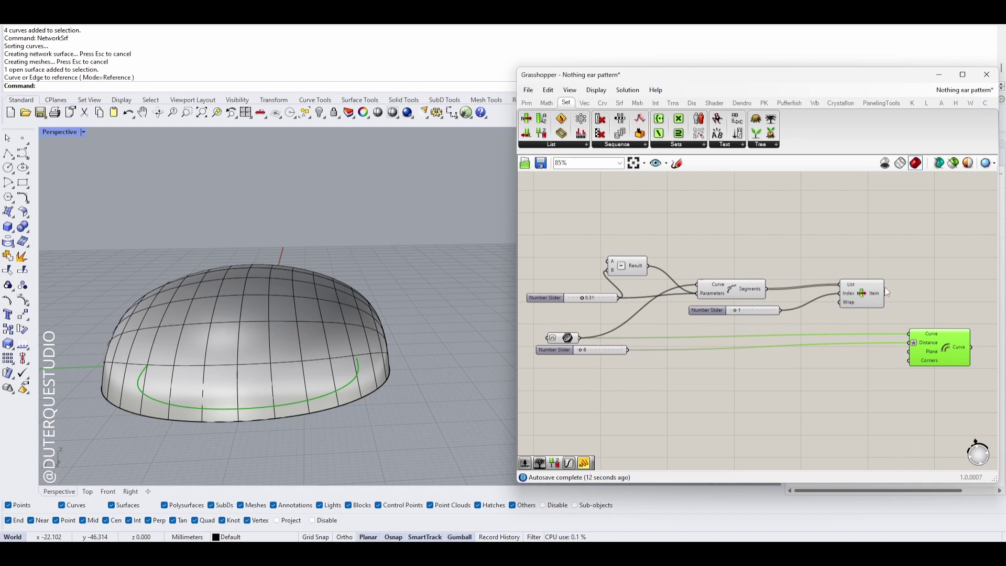
drag(887, 318, 912, 330)
right_drag(333, 384, 260, 414)
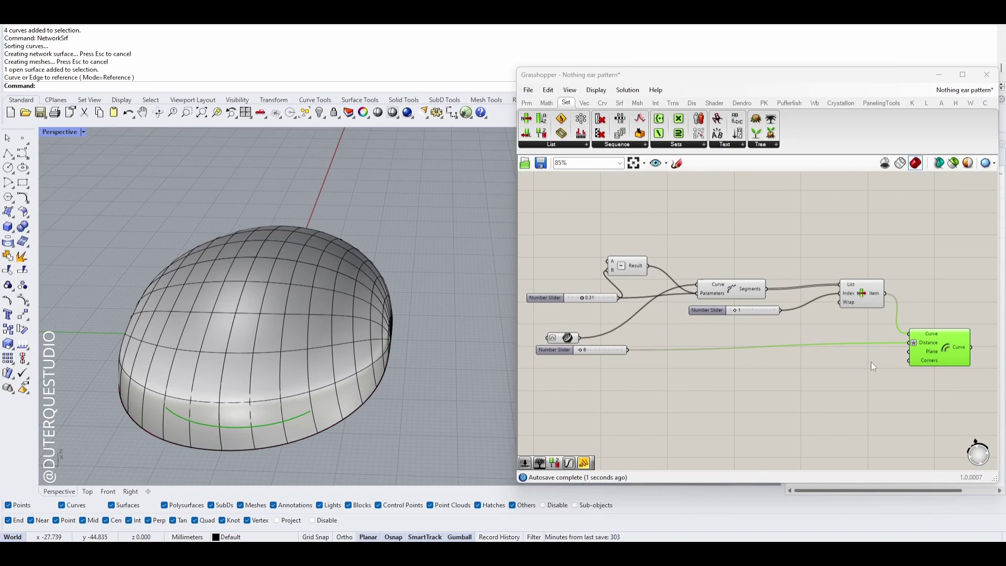
drag(579, 350, 582, 349)
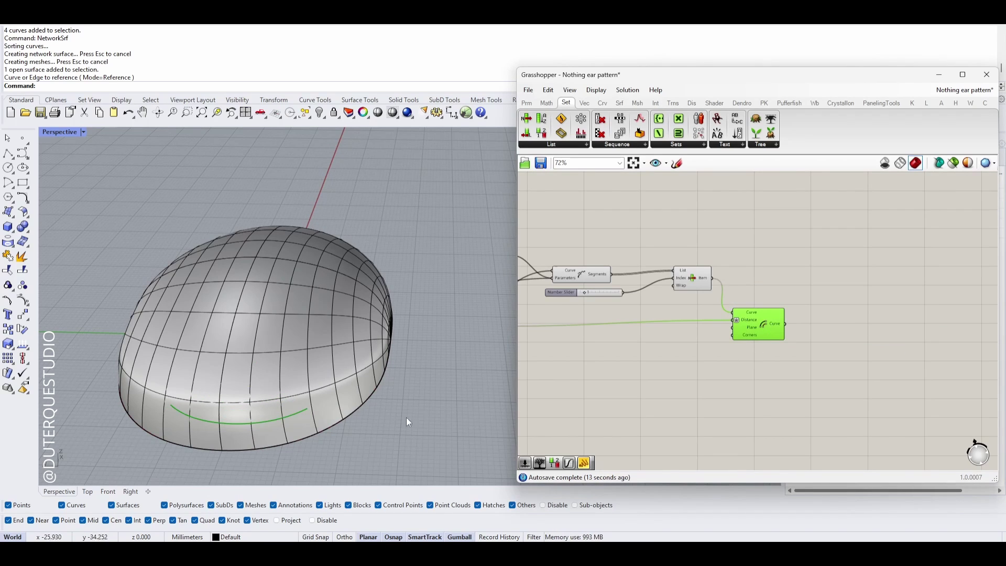
right_drag(406, 417, 238, 398)
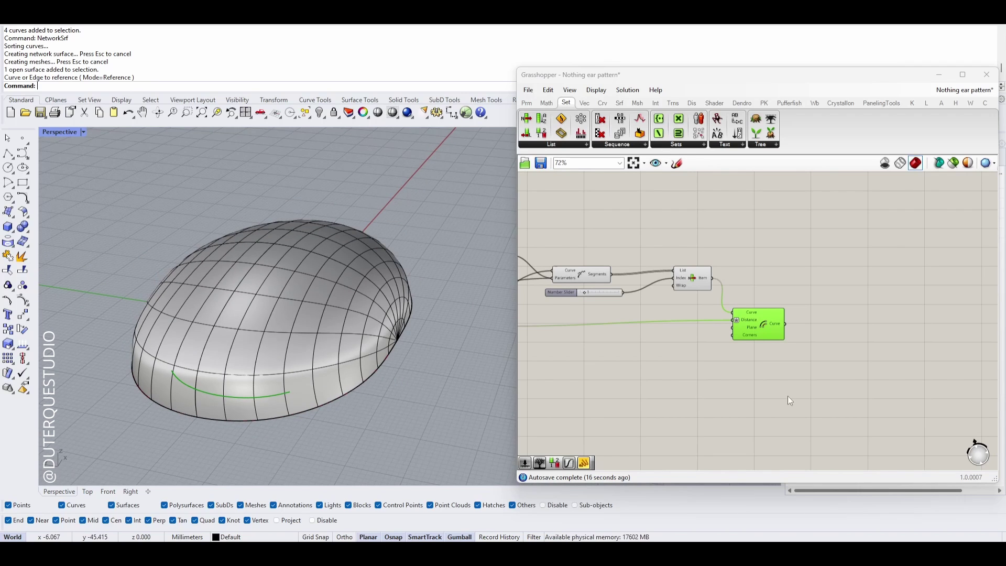
Add a Surface parameter below Offset Curve and reference the dome surface from the Rhino model in it
double_click(825, 368)
text(srf)
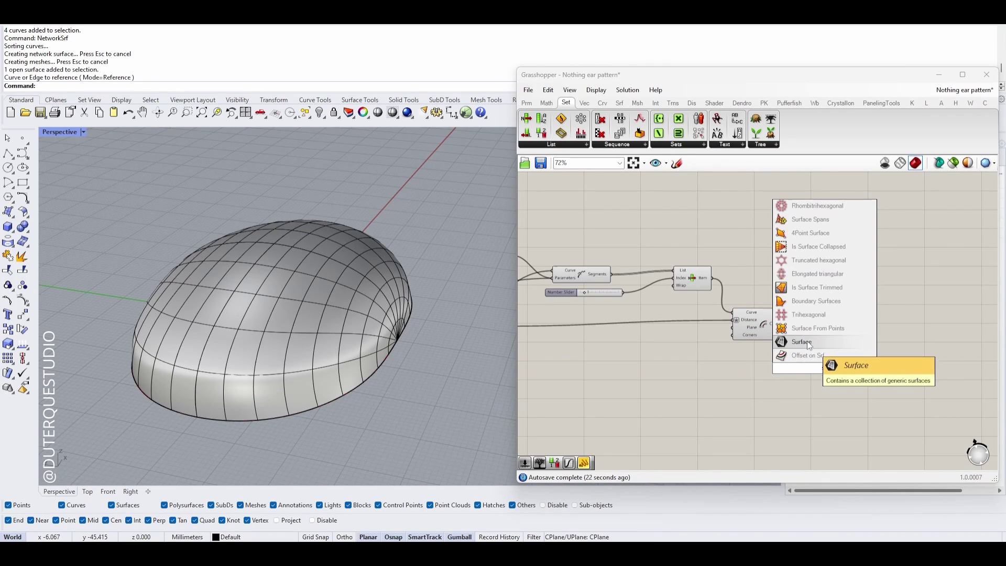
click(807, 341)
scroll(807, 367, down, 2)
drag(848, 364, 739, 362)
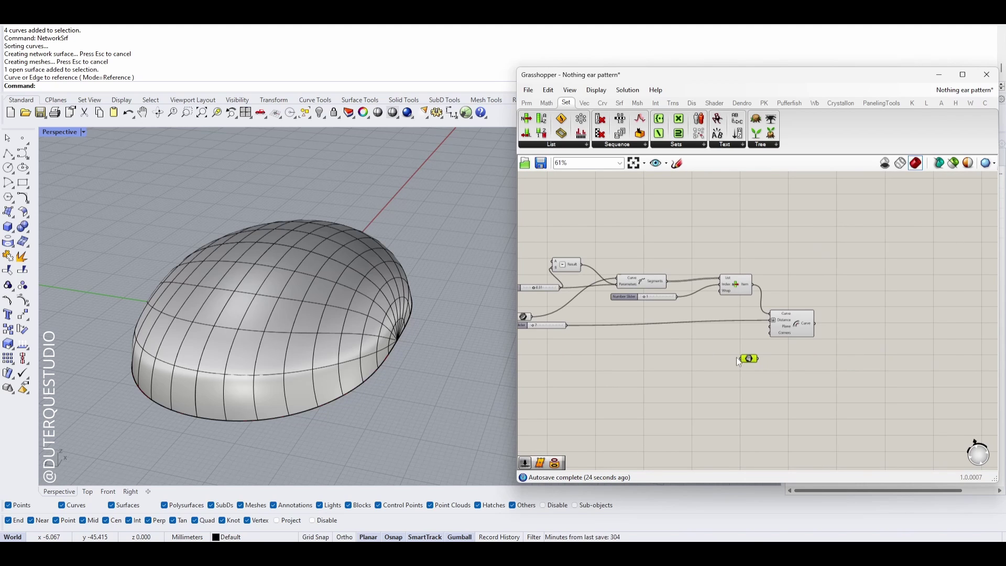
right_click(751, 361)
click(775, 447)
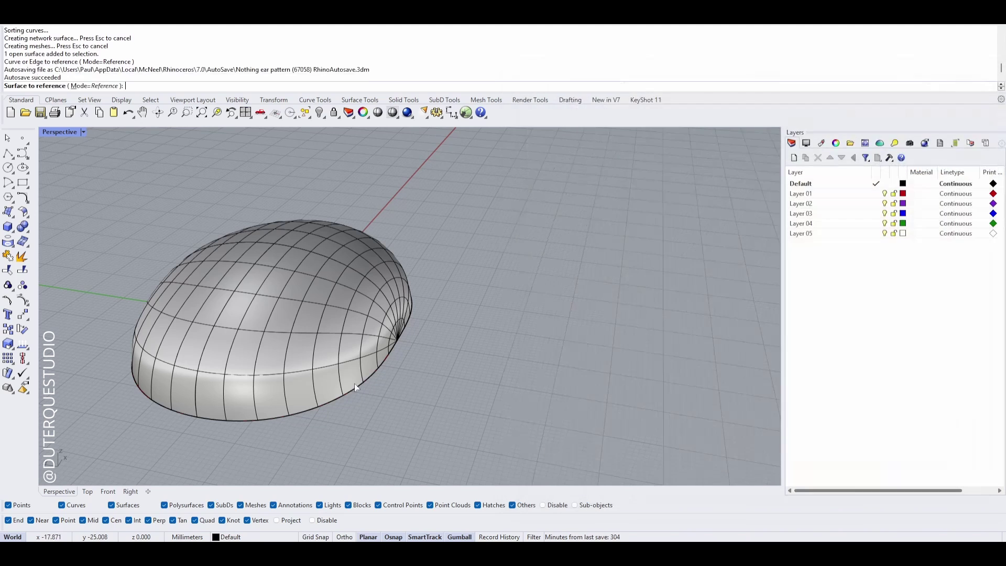
click(345, 379)
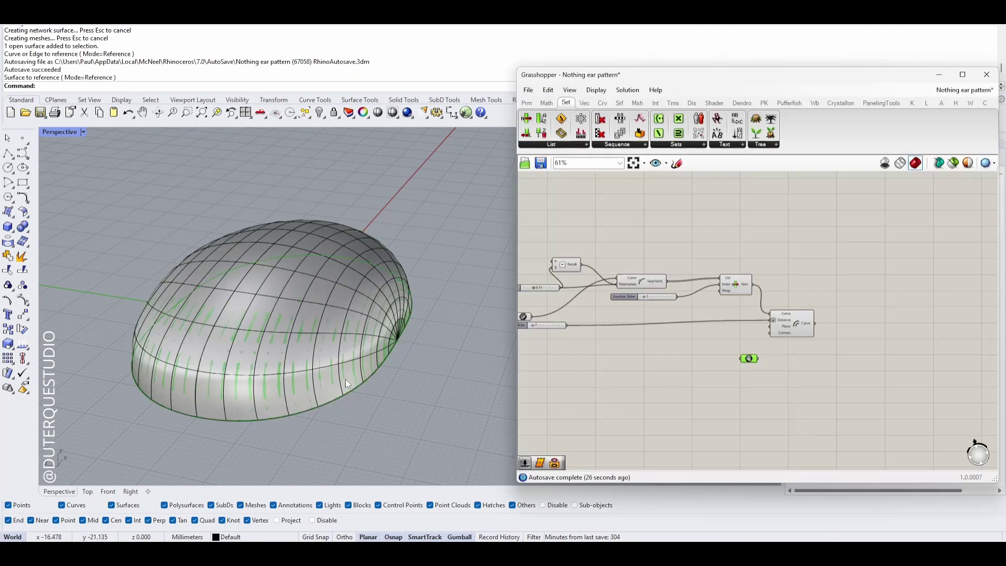
Add a curve Project component and connect the offset curve to its Curve input and the Surface parameter to its Brep input
double_click(808, 372)
text(pro)
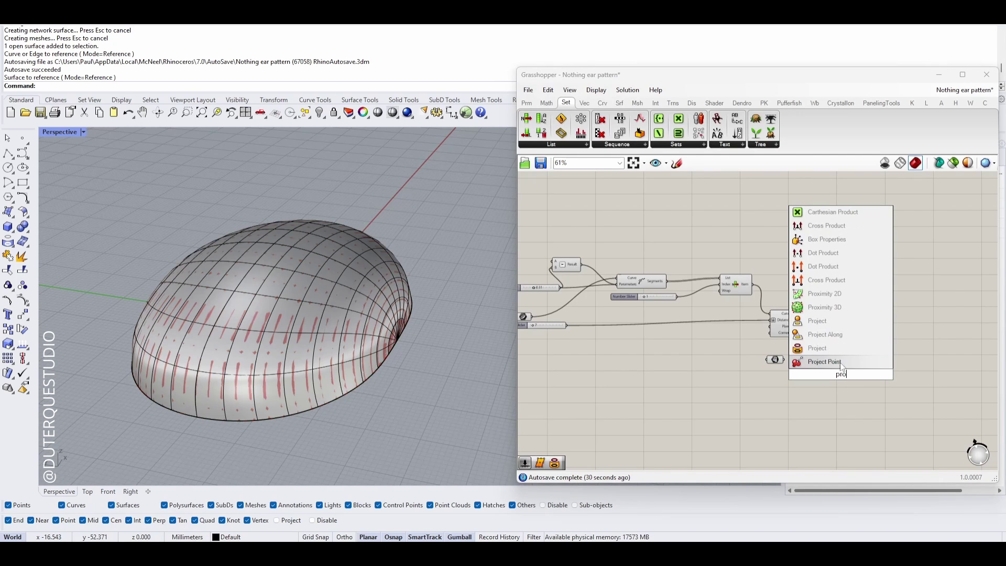
click(842, 350)
scroll(838, 377, up, 1)
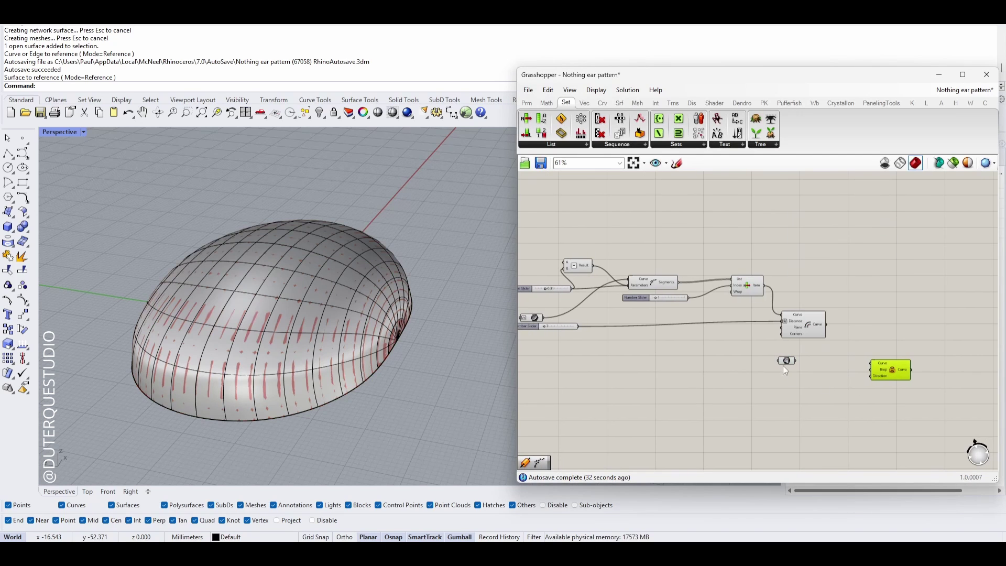
scroll(797, 341, up, 1)
drag(848, 344, 899, 366)
scroll(283, 345, up, 2)
Hide the original dome surface in the Rhino viewport, leaving only the Grasshopper preview
click(348, 386)
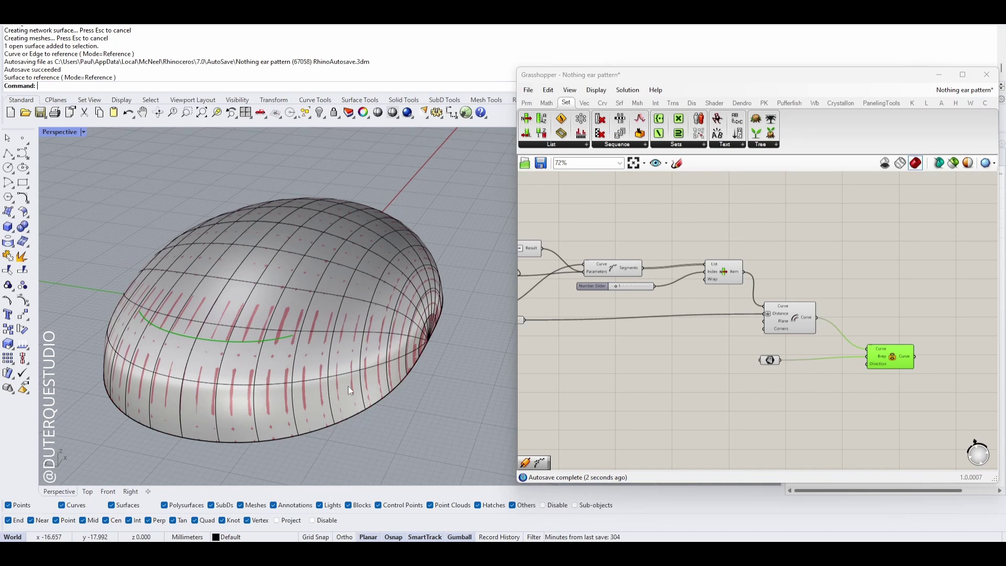
middle_click(322, 381)
click(314, 384)
right_drag(316, 378, 398, 350)
Lower the offset distance slider to bring the projected curve closer to the dome's edge
right_drag(587, 315, 783, 338)
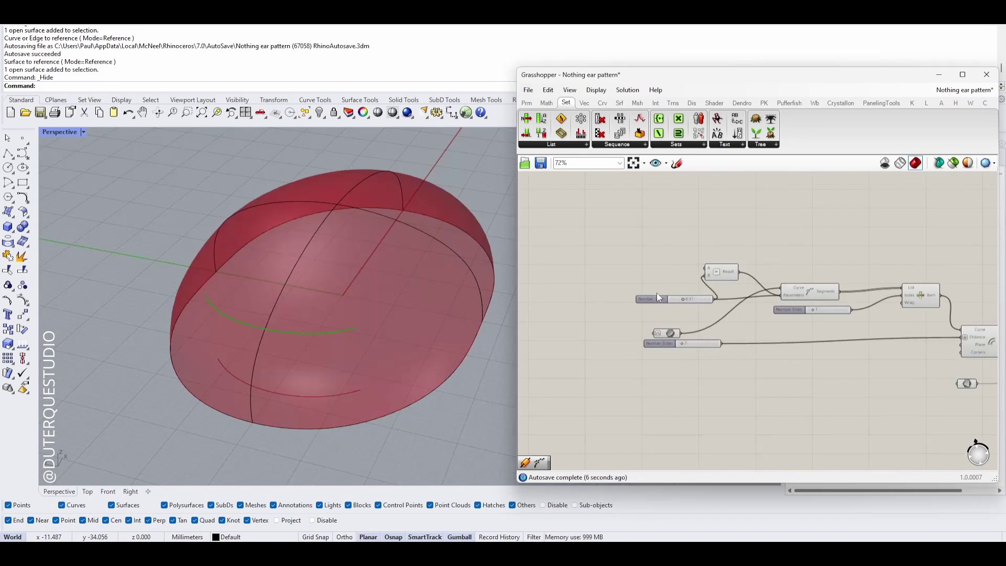
scroll(687, 297, up, 1)
drag(682, 352, 681, 351)
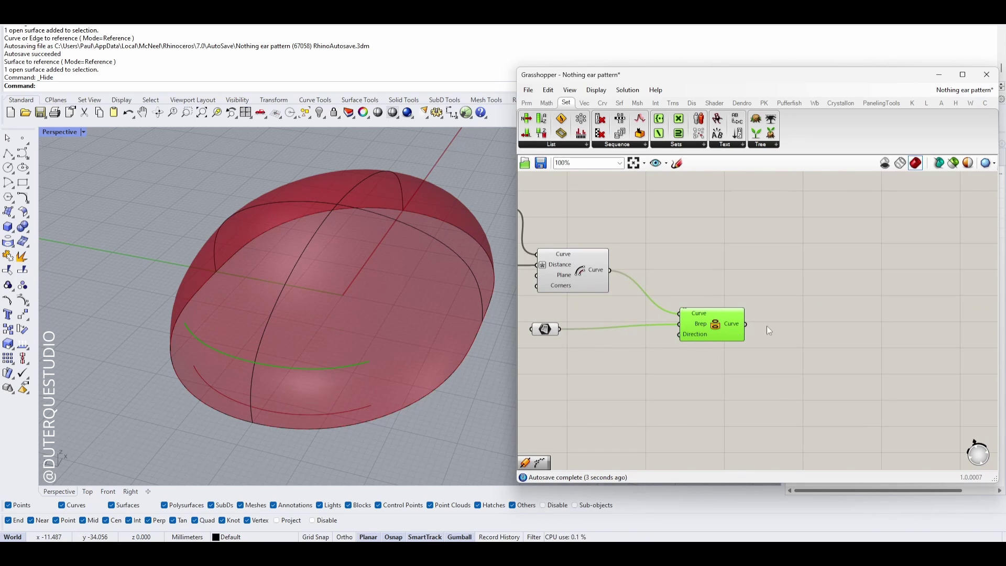
Add a Pipe component and connect the projected curve to its Curve input
double_click(827, 309)
text(pipe)
key(Return)
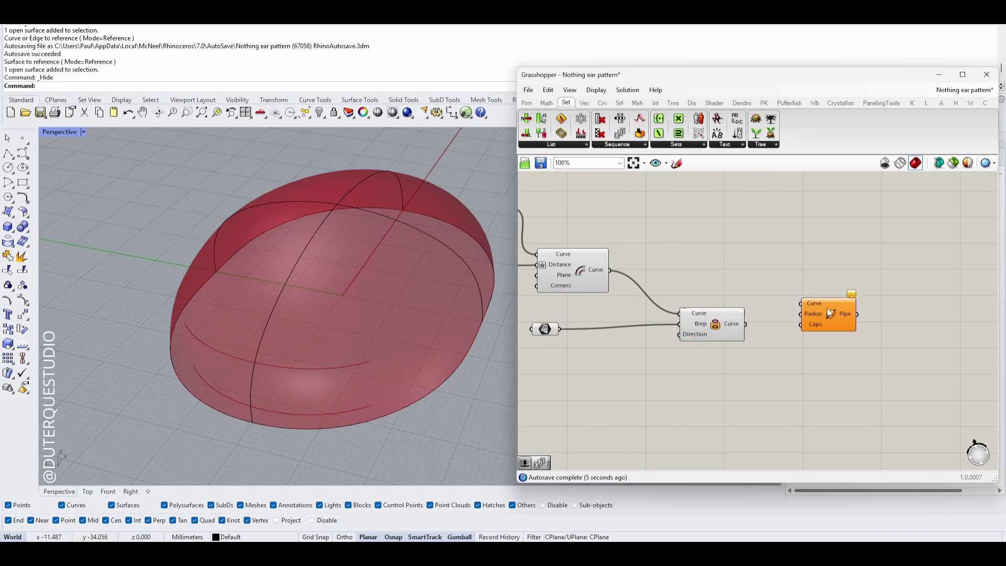
drag(747, 330, 812, 334)
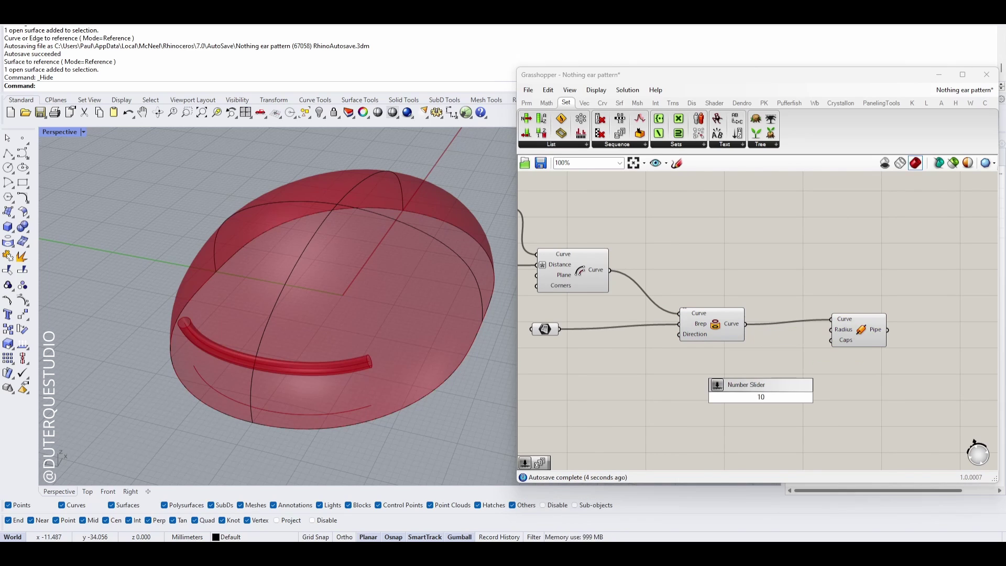
Add a number slider ranging up to 10, connect it to the Pipe's Radius input and set it to 2
key(Return)
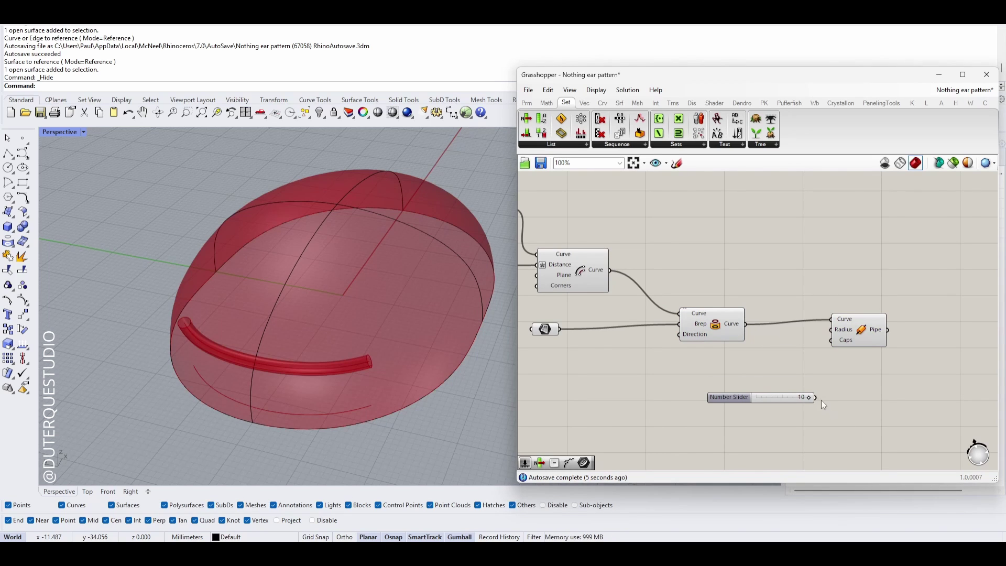
drag(817, 397, 830, 331)
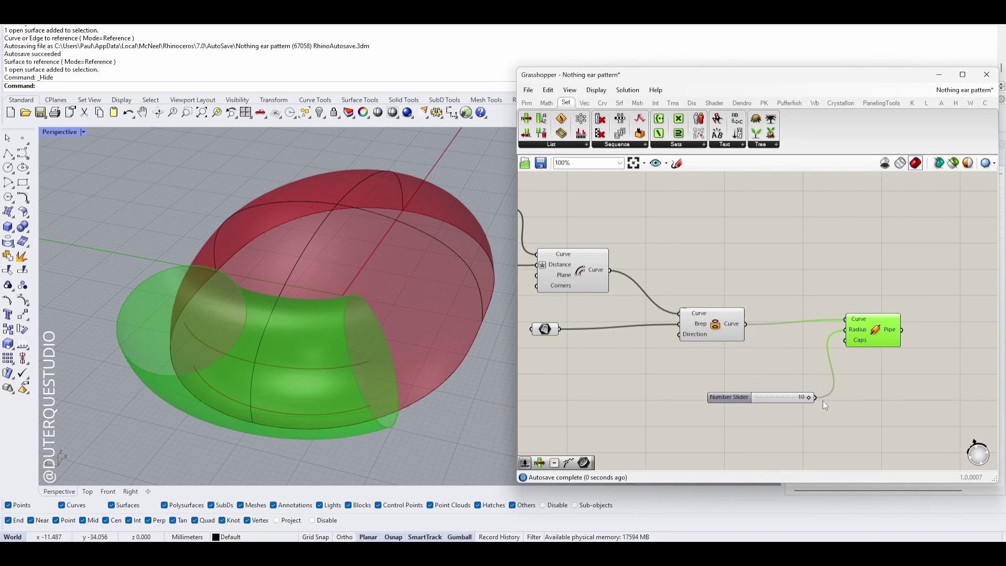
drag(809, 398, 787, 352)
drag(857, 333, 874, 332)
drag(814, 359, 839, 334)
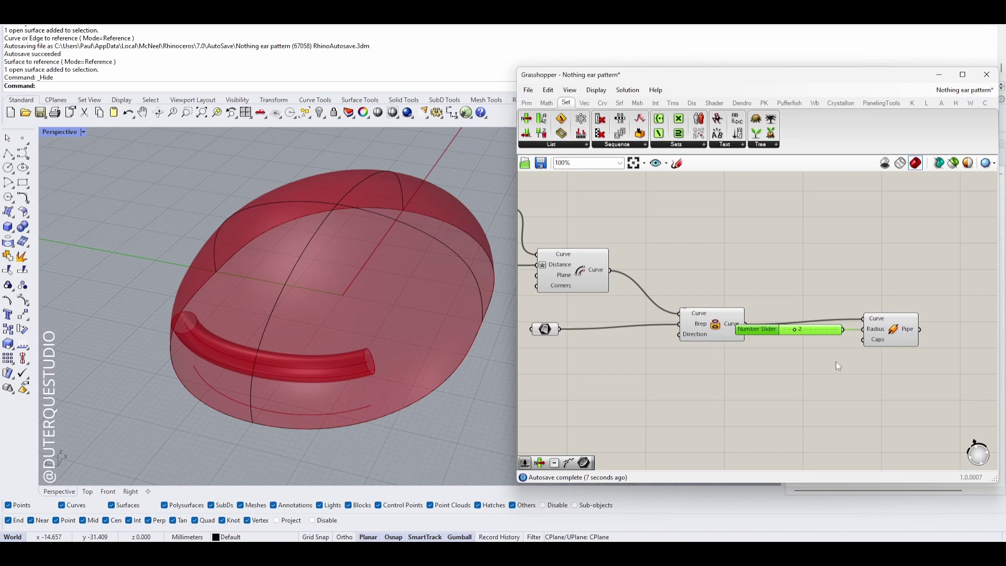
Add a number slider with value 2, connect it to the Pipe's Caps input and inspect the rounded pipe ends
double_click(835, 360)
text(2)
key(Return)
drag(838, 371, 863, 341)
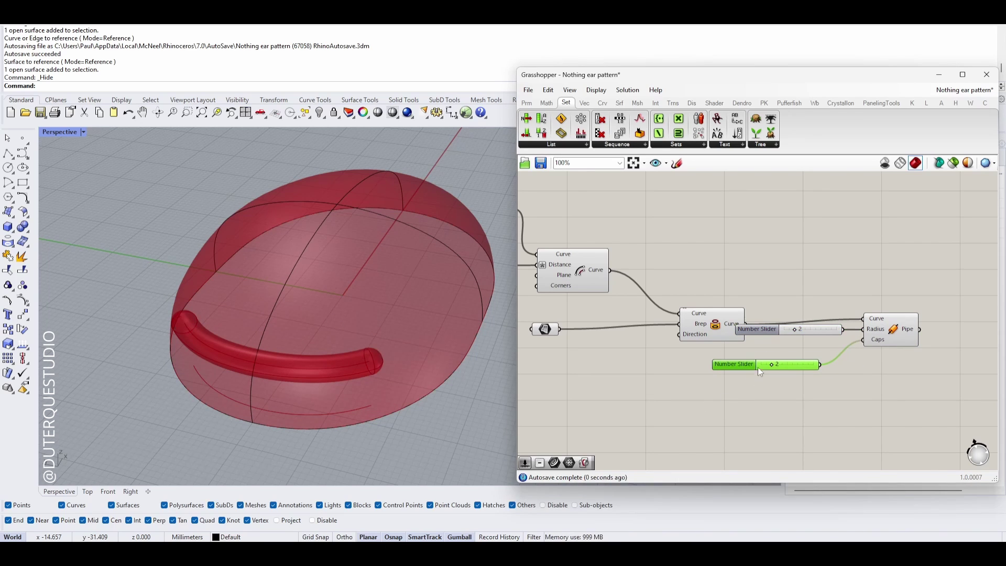
drag(740, 366, 748, 354)
right_drag(340, 395, 238, 386)
scroll(419, 307, up, 4)
scroll(414, 306, down, 2)
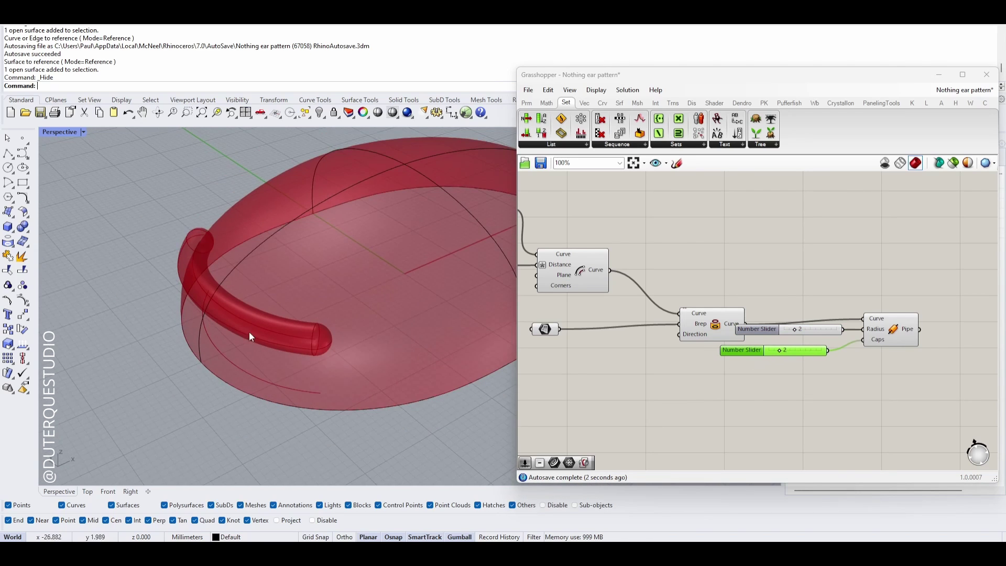
right_drag(250, 332, 272, 325)
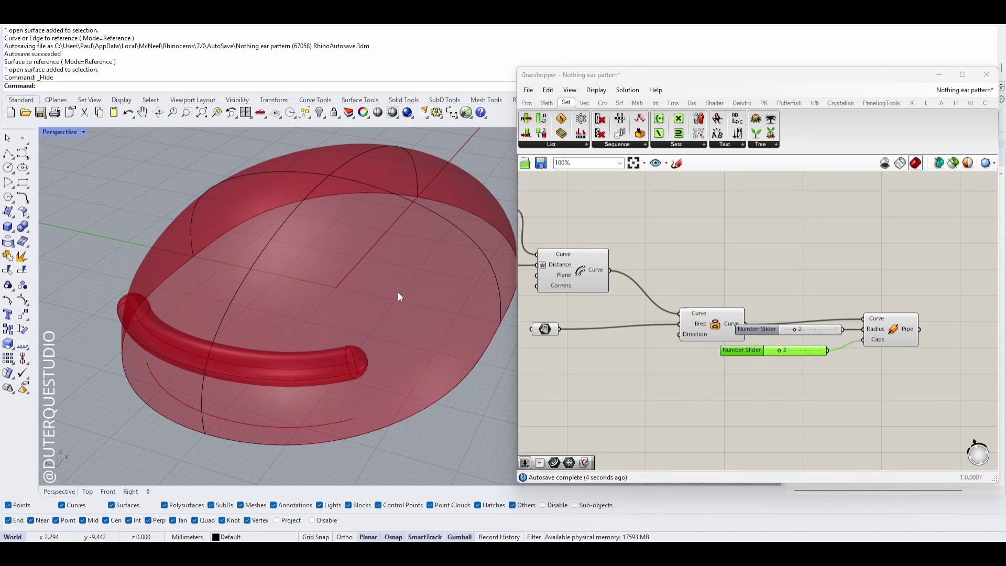
right_drag(413, 303, 427, 335)
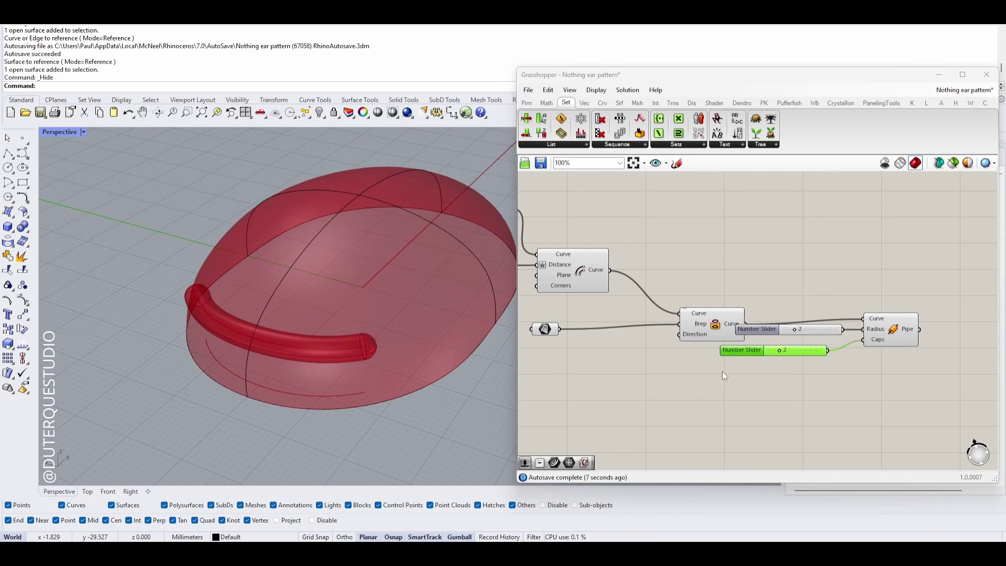
Add a Brep | Brep intersection component and connect the Pipe output to its Brep A input
right_drag(724, 376, 681, 378)
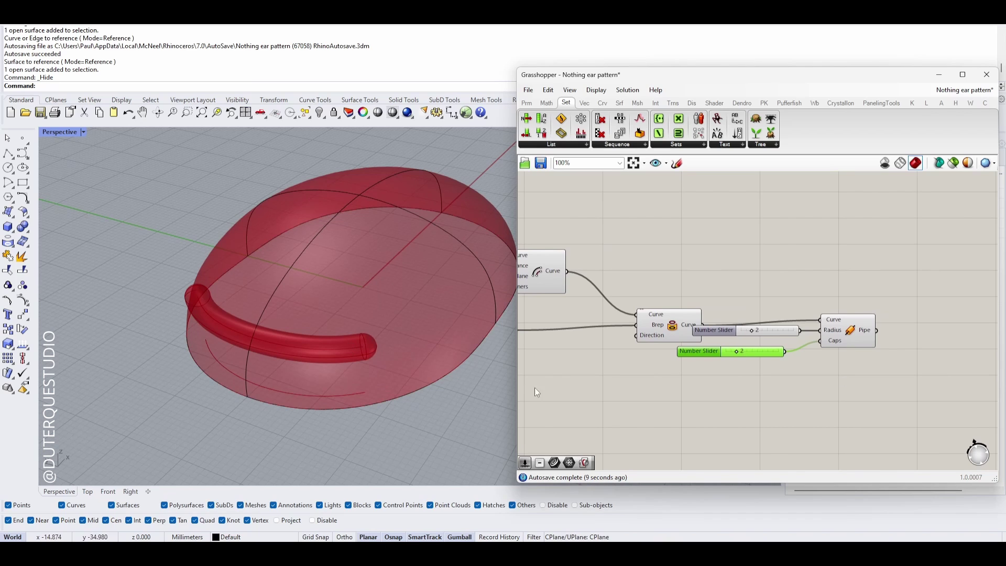
scroll(826, 371, down, 1)
double_click(855, 367)
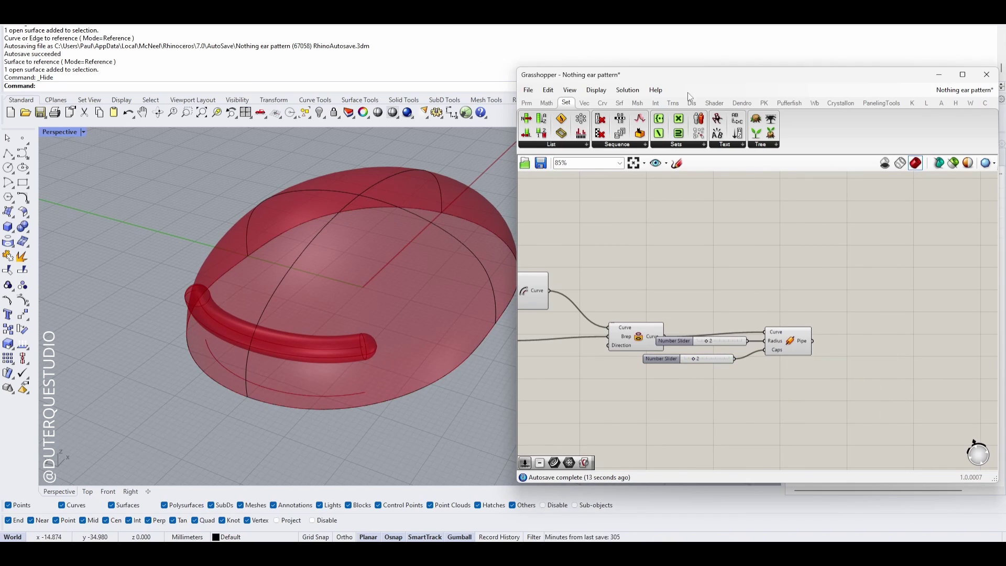
click(656, 104)
click(629, 145)
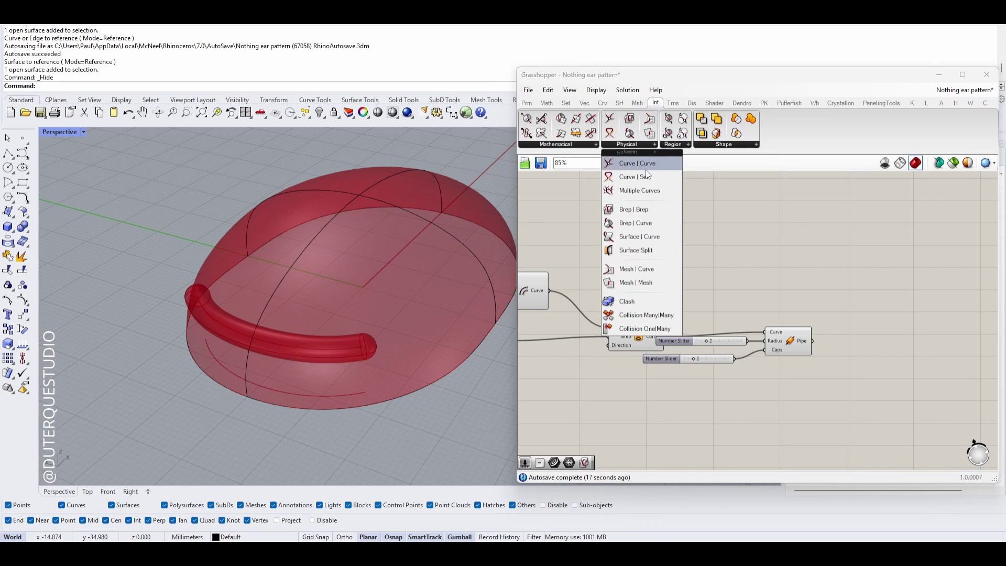
drag(634, 210, 866, 364)
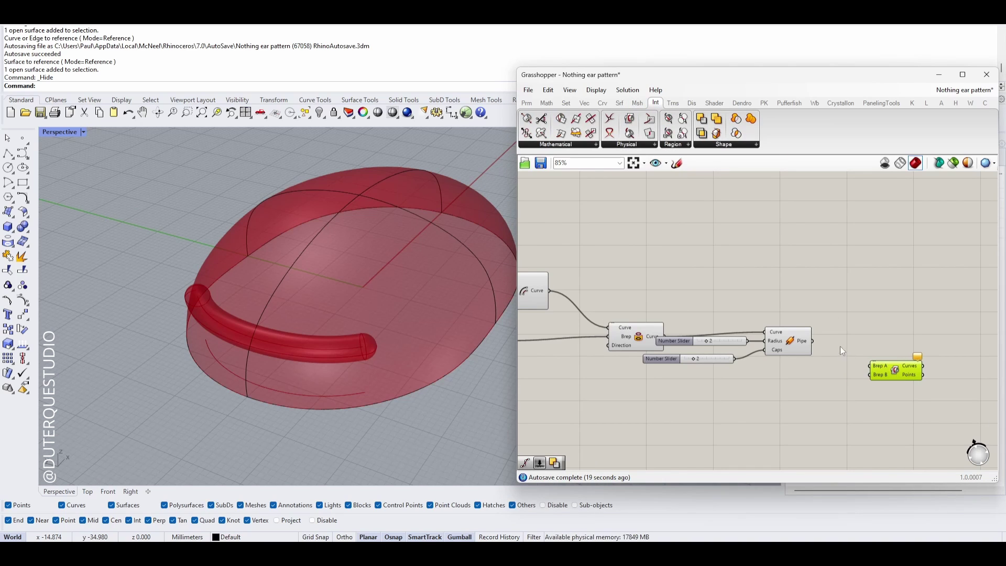
drag(813, 341, 871, 365)
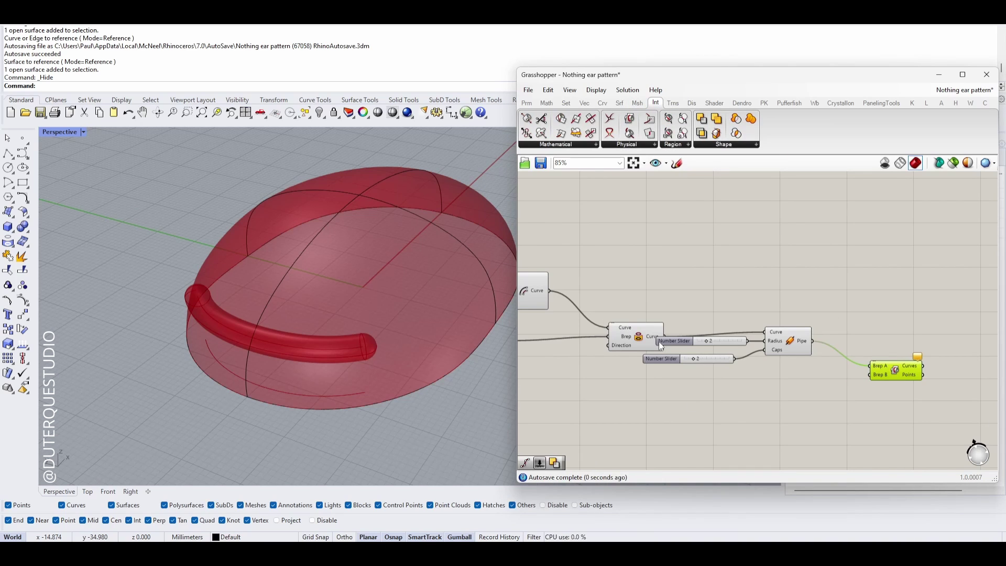
Rearrange the overlapping Project component and connect the Surface parameter to the intersection's Brep B input
drag(641, 337, 618, 389)
right_drag(647, 398, 705, 346)
drag(689, 336, 682, 290)
drag(570, 285, 934, 319)
click(312, 364)
click(971, 313)
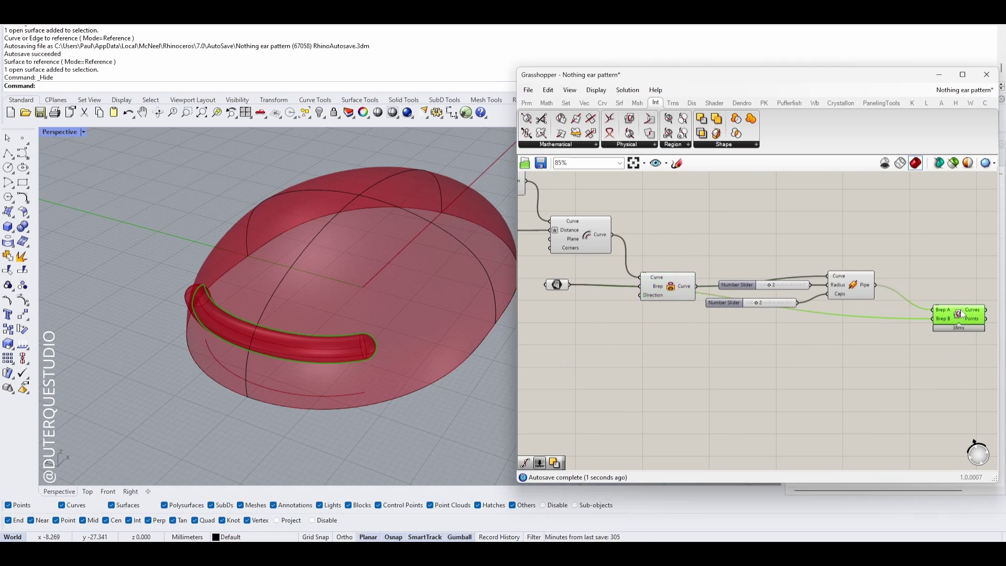
Add a Divide Curve component and connect the Brep intersection's Curves output to its Curve input
right_drag(409, 351, 328, 345)
scroll(329, 341, up, 6)
scroll(326, 300, down, 4)
scroll(861, 404, down, 2)
right_drag(860, 403, 662, 428)
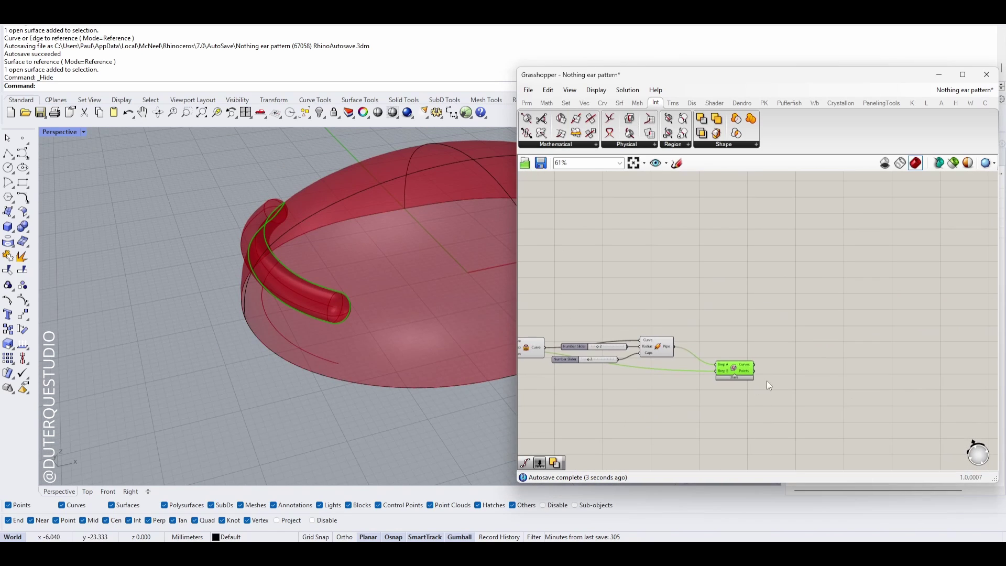
double_click(823, 367)
text(divide)
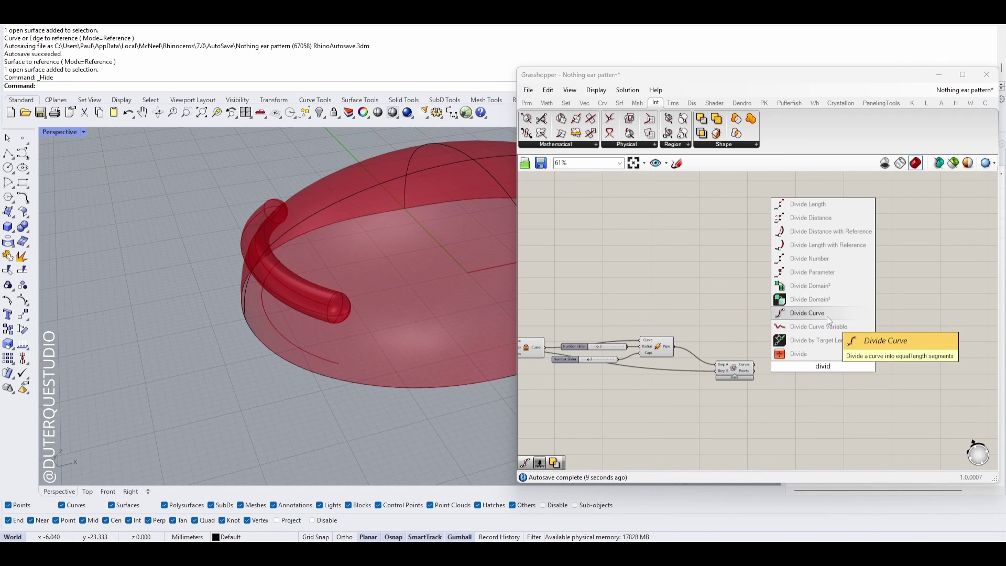
click(827, 330)
scroll(770, 373, up, 1)
drag(751, 364, 816, 370)
Add a number slider with value 50 and connect it to Divide Curve's Count input
double_click(786, 415)
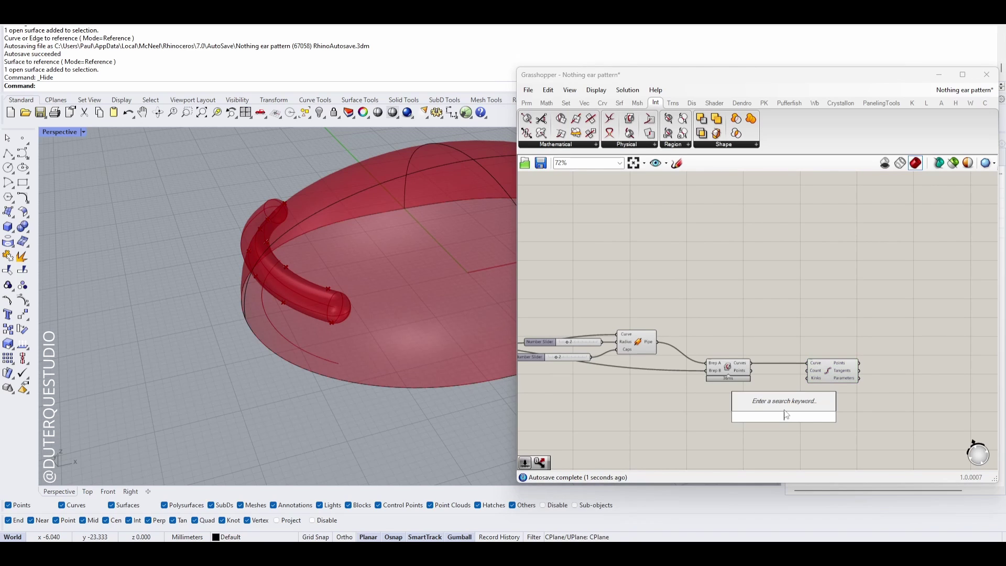
text(50)
key(Return)
scroll(781, 412, up, 2)
drag(835, 414, 788, 395)
scroll(350, 306, up, 2)
scroll(350, 306, down, 3)
drag(843, 351, 860, 354)
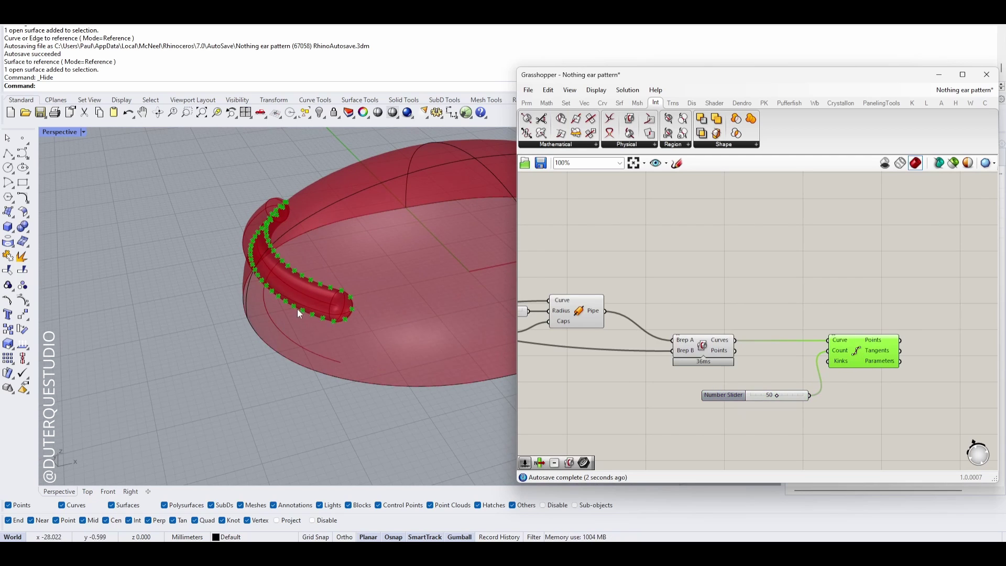
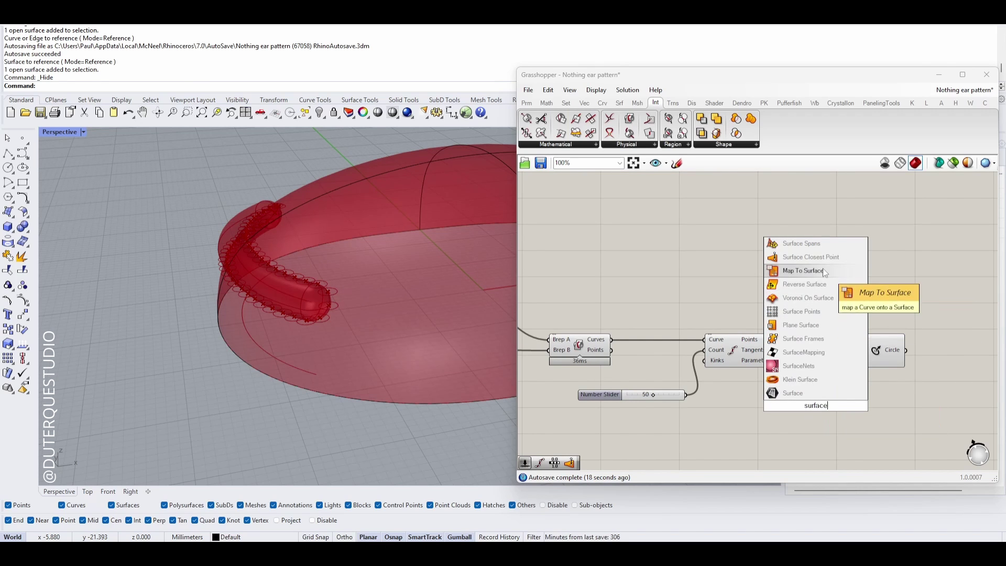
Add a Surface Closest Point component and feed it the Divide Curve points and the dome's Surface parameter
click(810, 257)
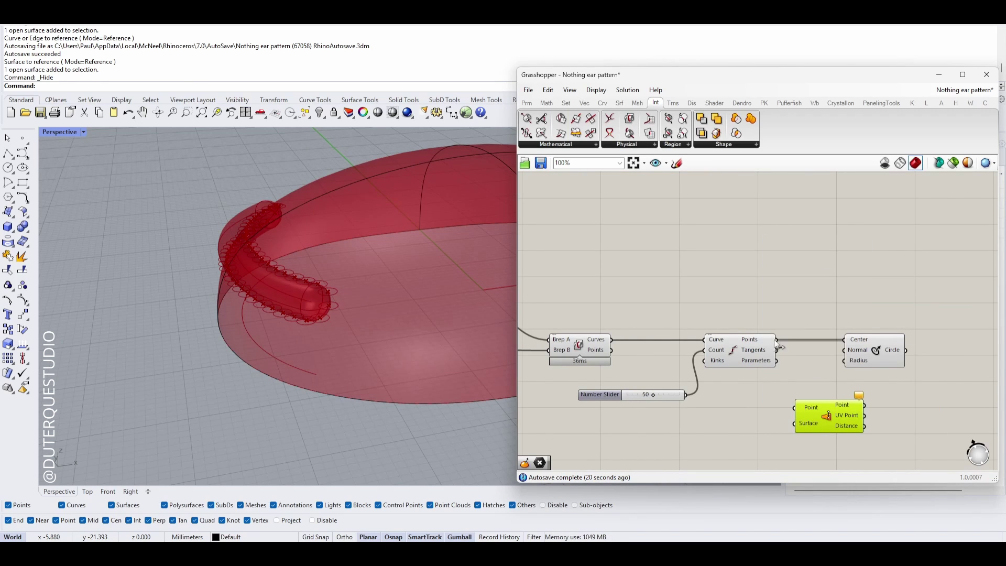
drag(777, 340, 790, 356)
drag(795, 411, 795, 410)
scroll(755, 404, down, 1)
right_drag(608, 409, 786, 370)
right_drag(601, 359, 755, 376)
scroll(557, 300, down, 3)
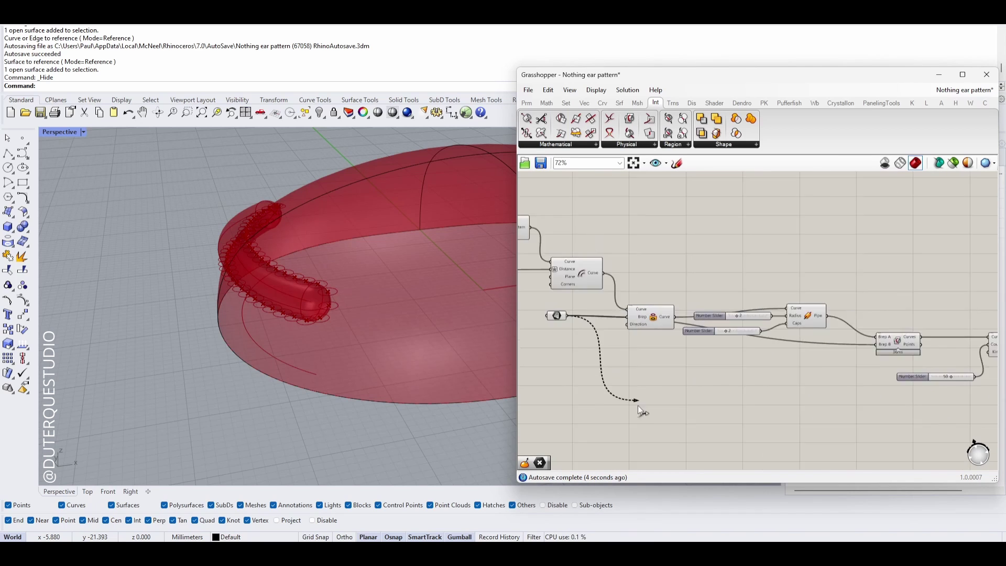
scroll(773, 403, up, 5)
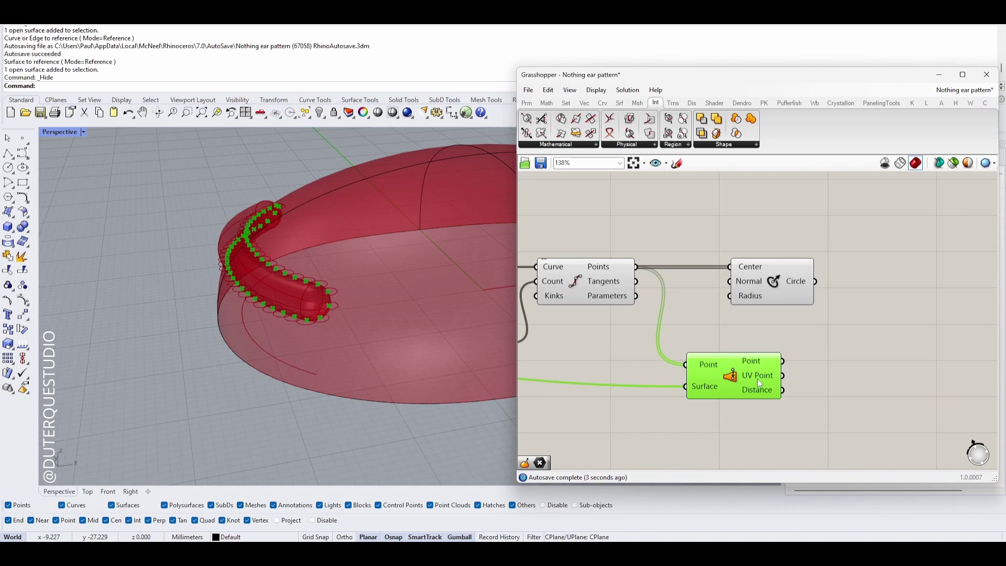
Add an Evaluate Surface component and connect the dome's Surface parameter to its Surface input
double_click(822, 379)
text(evalu)
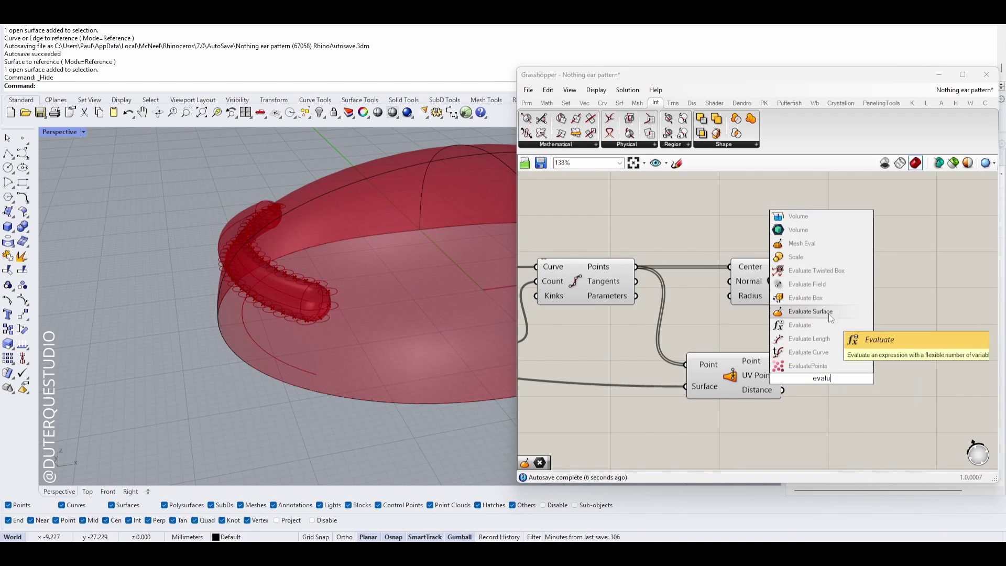
click(829, 313)
drag(833, 372, 913, 395)
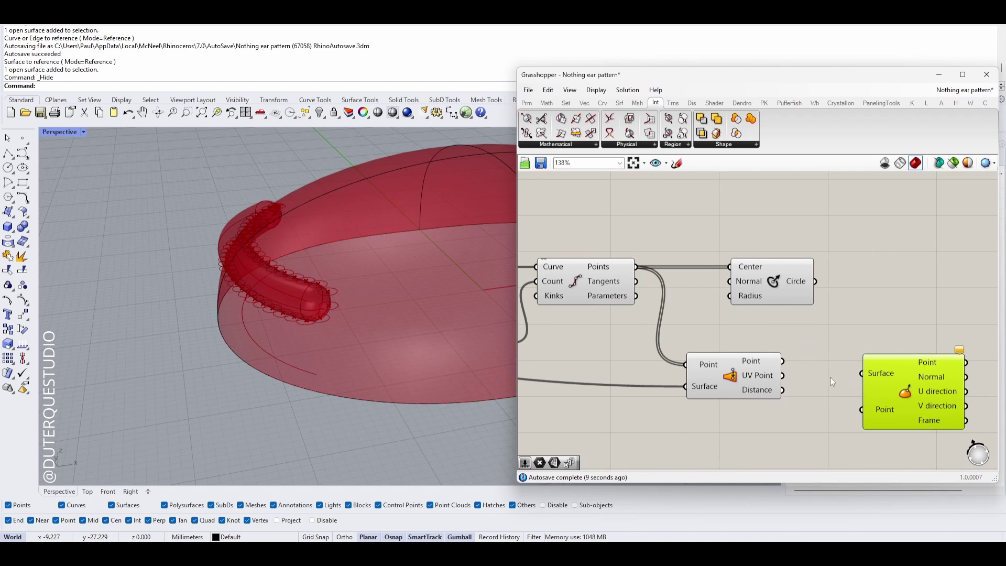
scroll(771, 380, down, 4)
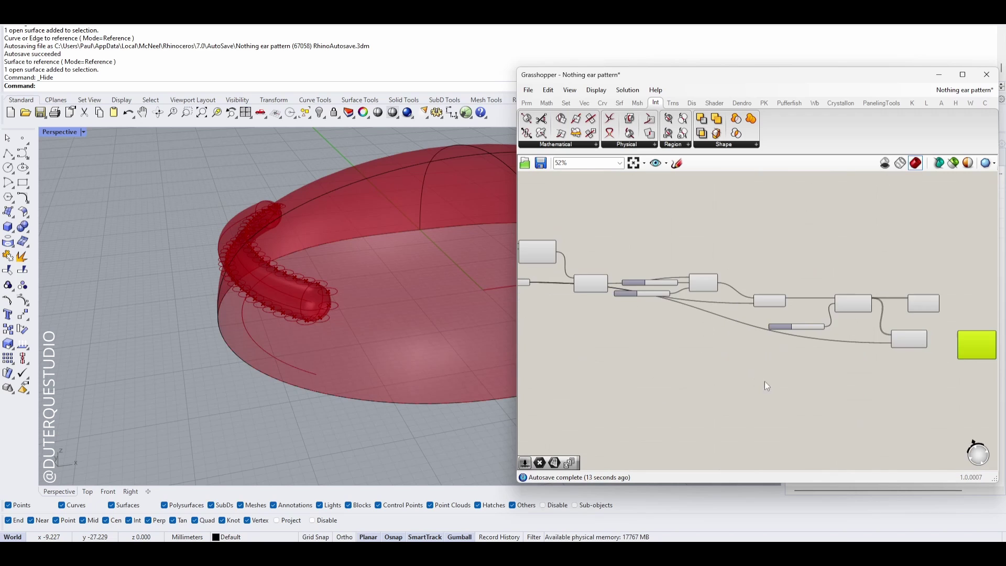
right_drag(596, 309, 731, 320)
scroll(676, 378, down, 4)
drag(634, 285, 977, 354)
scroll(922, 398, up, 3)
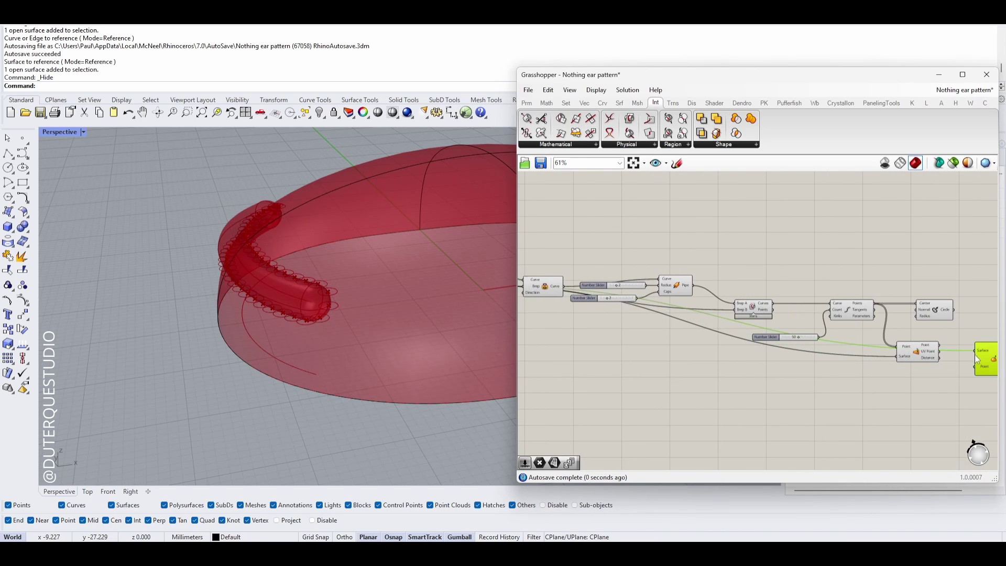
Connect Surface Closest Point's UV Point output to Evaluate Surface's Point input
right_drag(955, 381, 838, 382)
scroll(838, 381, up, 3)
click(784, 331)
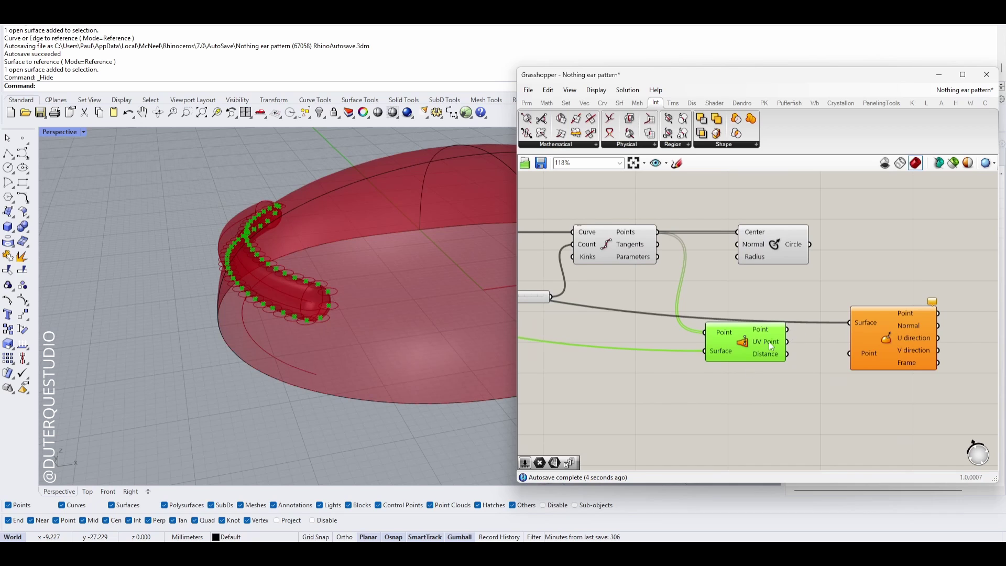
scroll(769, 342, up, 2)
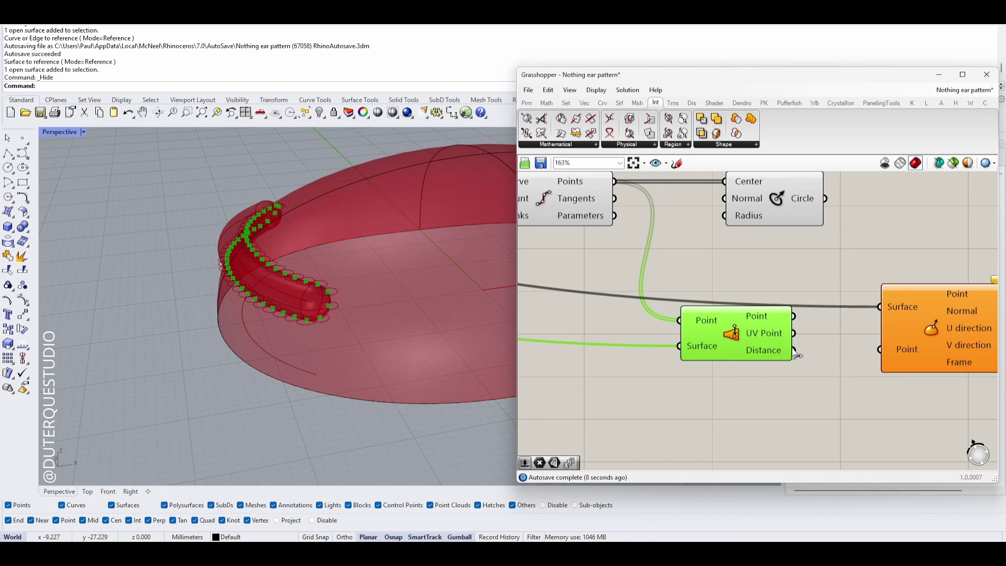
drag(793, 333, 880, 351)
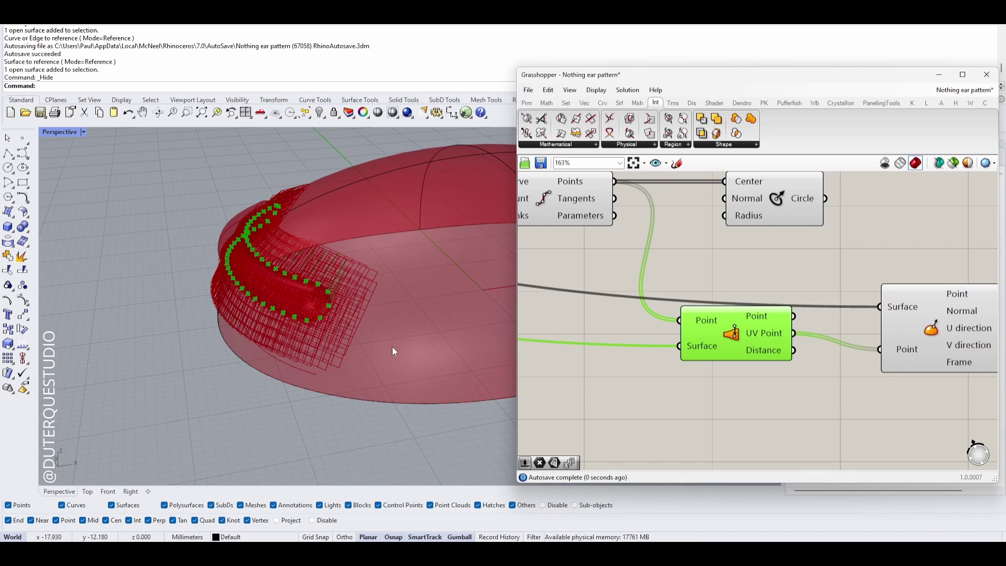
Highlight the Evaluate Surface component and examine its frames along the intersection curve on the dome
click(937, 341)
scroll(327, 288, up, 3)
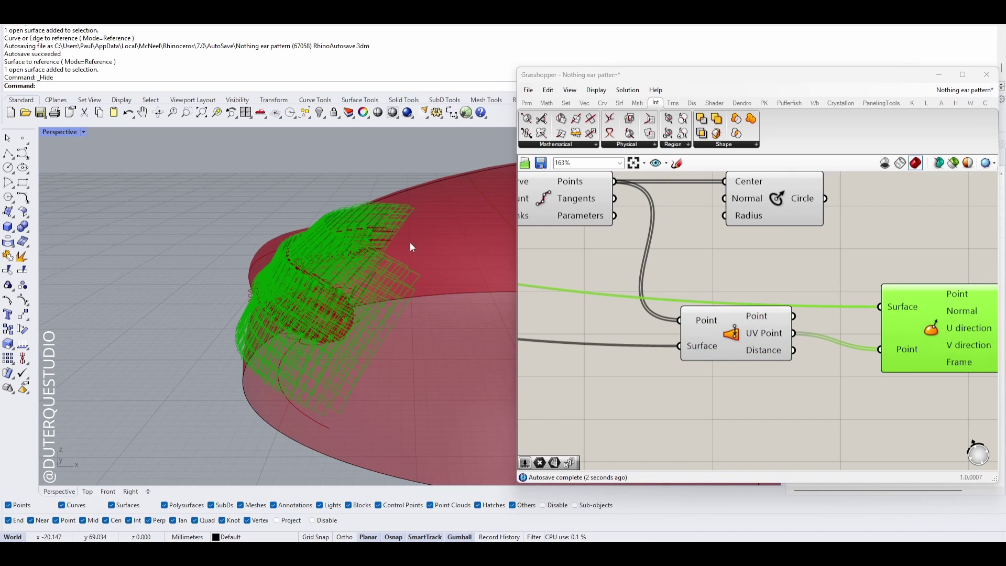
scroll(334, 298, up, 2)
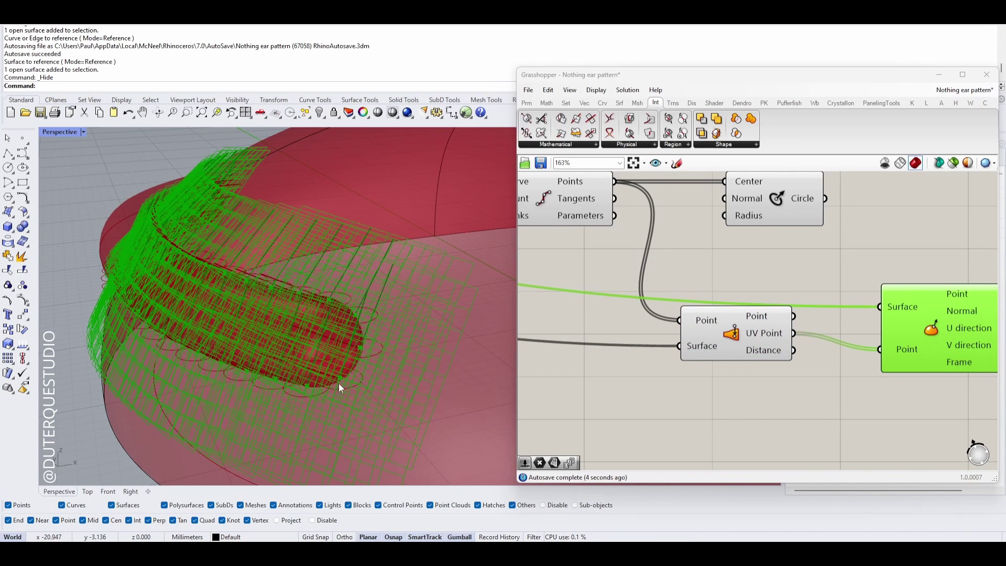
scroll(338, 321, down, 3)
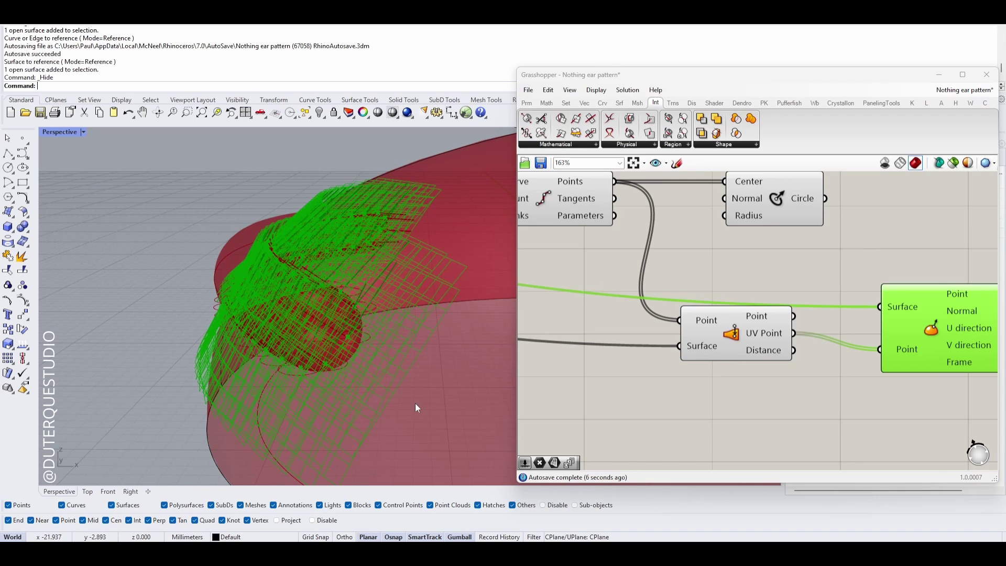
scroll(407, 351, down, 3)
scroll(414, 357, up, 2)
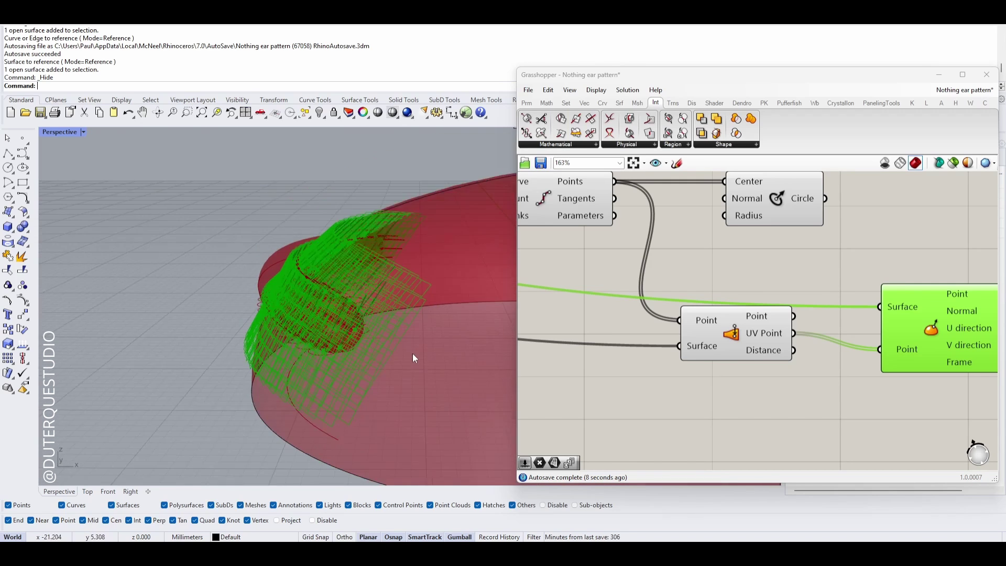
scroll(411, 356, down, 1)
Move the Circle component past Evaluate Surface and connect the evaluated Point and Normal outputs to its Center and Normal inputs
right_drag(868, 401, 776, 400)
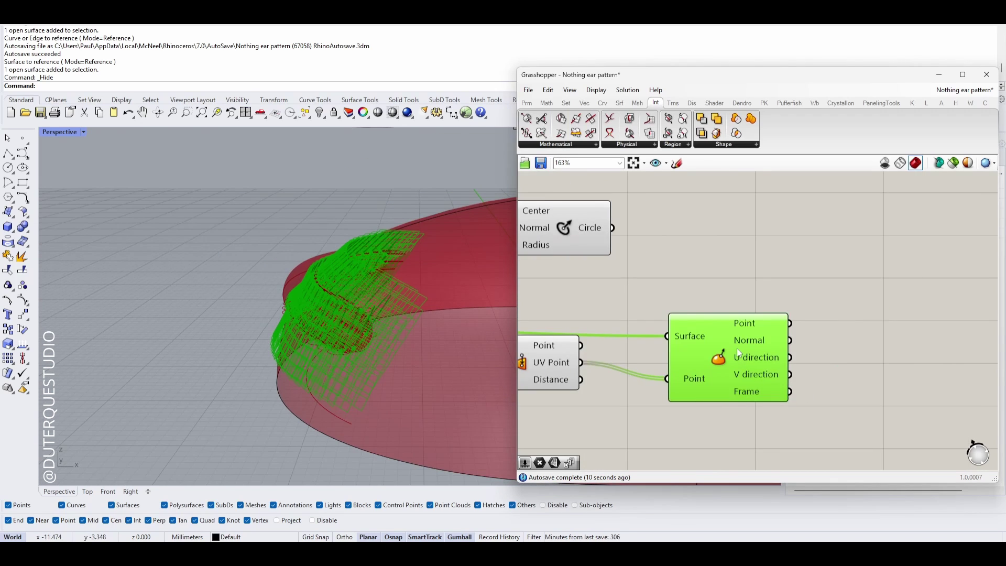
scroll(737, 348, down, 4)
drag(671, 291, 796, 291)
scroll(774, 332, up, 3)
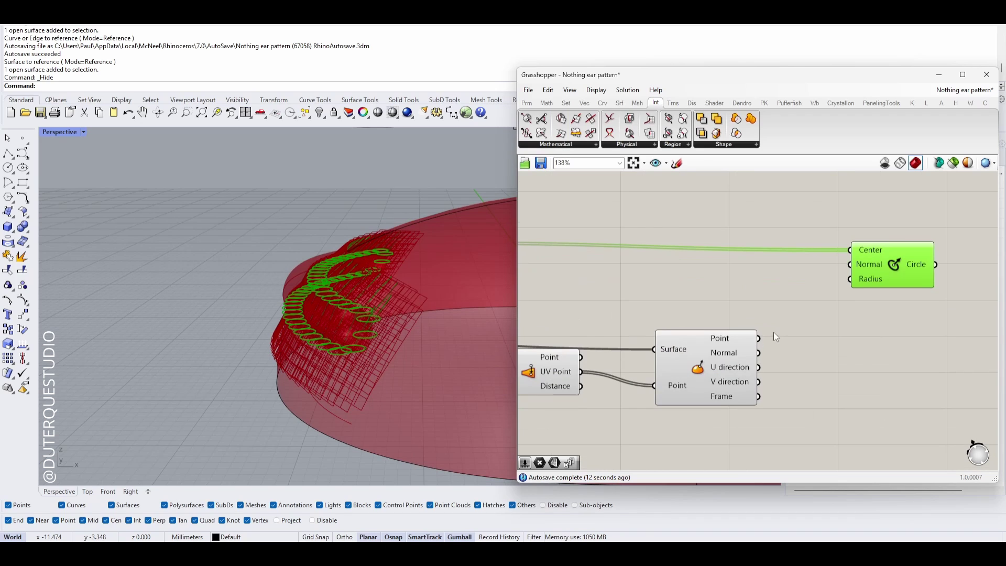
drag(759, 338, 850, 250)
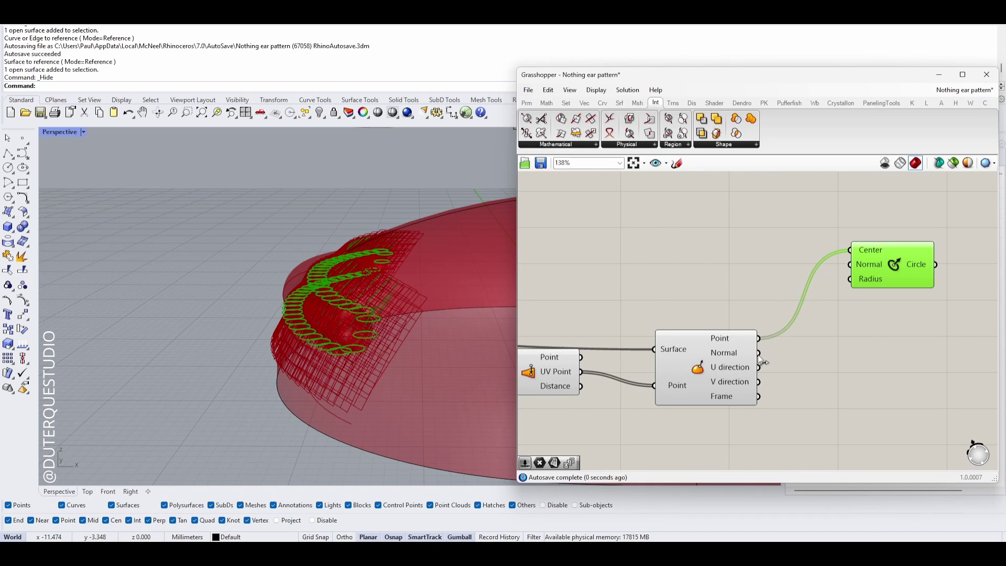
drag(760, 353, 853, 270)
right_drag(343, 323, 410, 319)
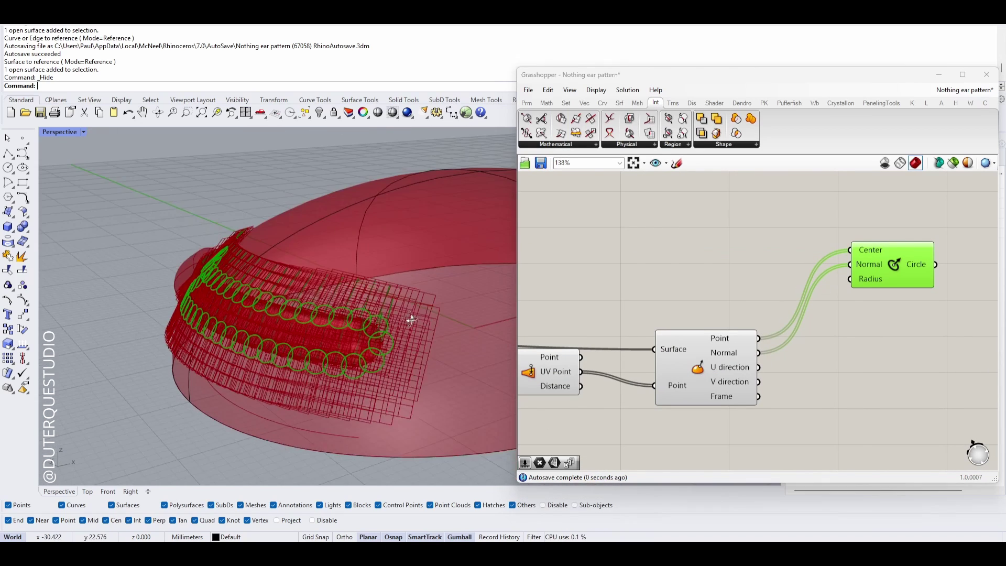
scroll(411, 318, up, 5)
mouse_move(252, 325)
right_down()
mouse_move(411, 315)
mouse_move(261, 336)
mouse_move(266, 321)
right_up()
scroll(372, 313, down, 6)
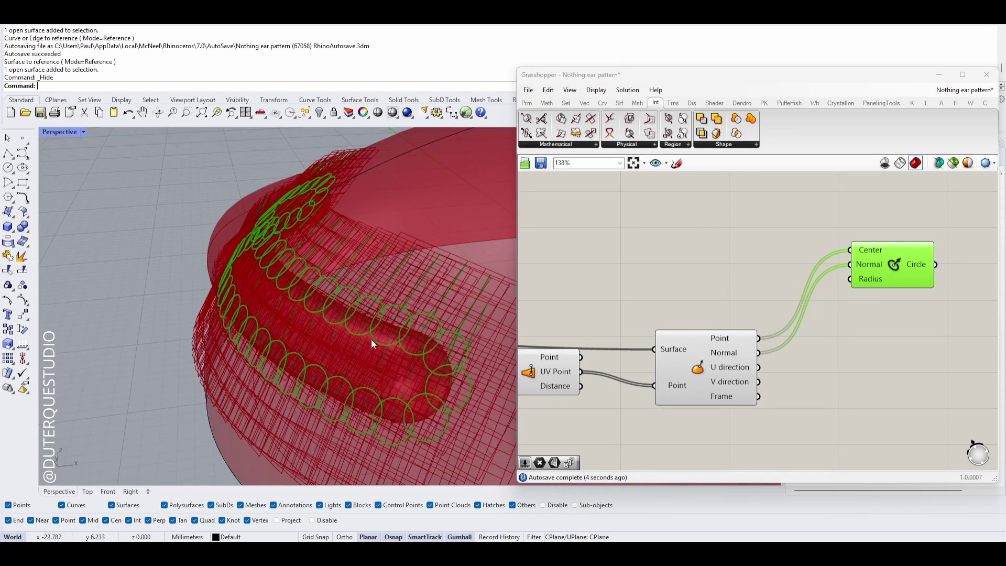
right_drag(371, 339, 367, 366)
Turn off the preview of the Evaluate Surface and Surface Closest Point components
right_drag(794, 360, 858, 333)
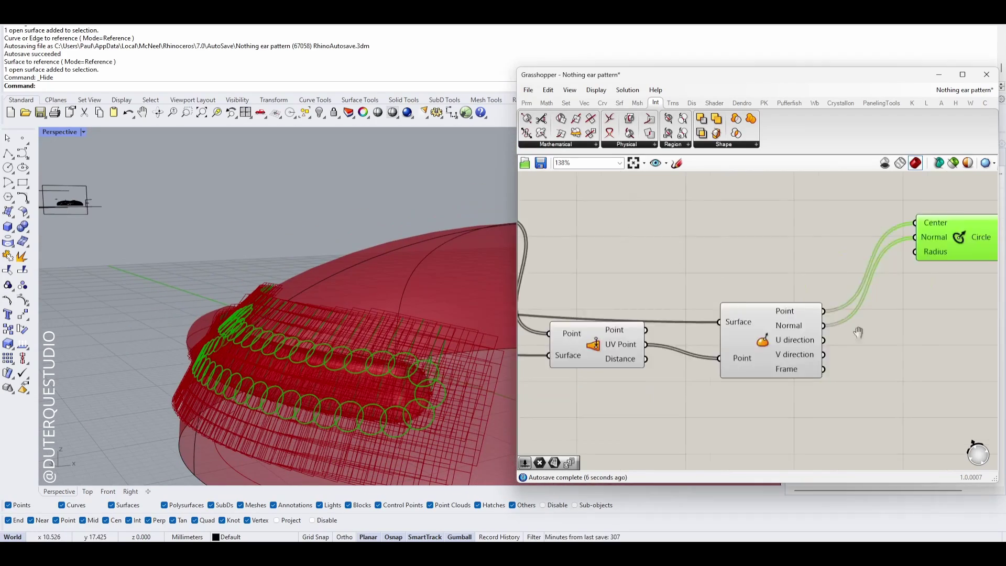
scroll(859, 333, down, 2)
click(830, 344)
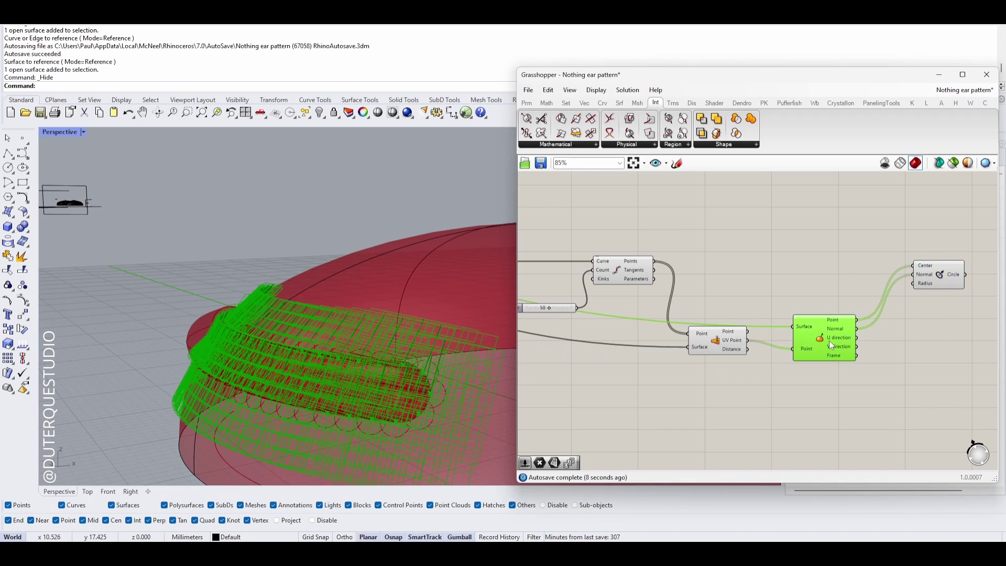
middle_click(829, 341)
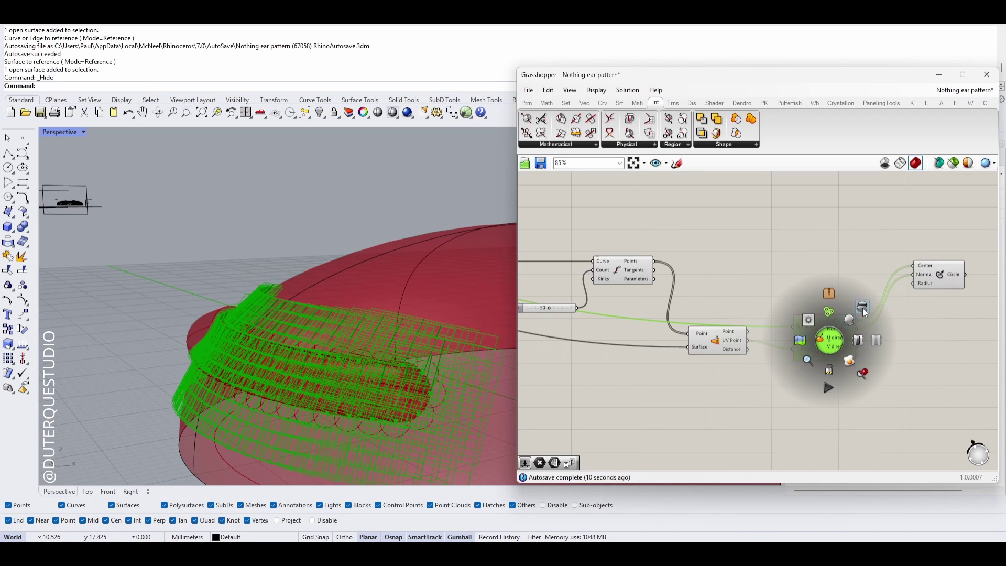
click(850, 321)
right_click(719, 347)
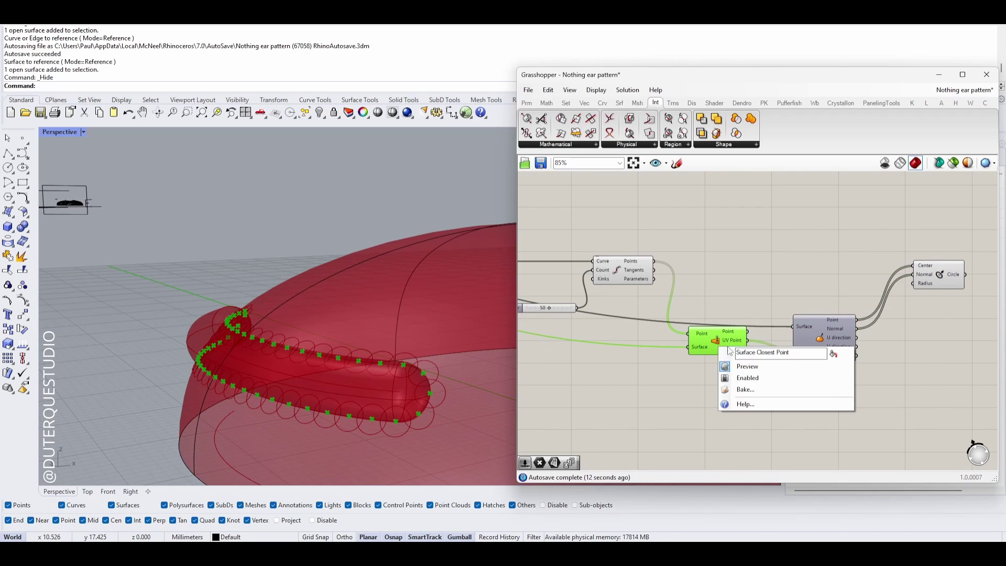
click(732, 366)
Review the component chain from the offset curve to the Circle component and examine the circles around the pipe
right_drag(613, 341, 969, 361)
right_drag(662, 307, 780, 317)
scroll(319, 362, up, 2)
scroll(319, 362, up, 2)
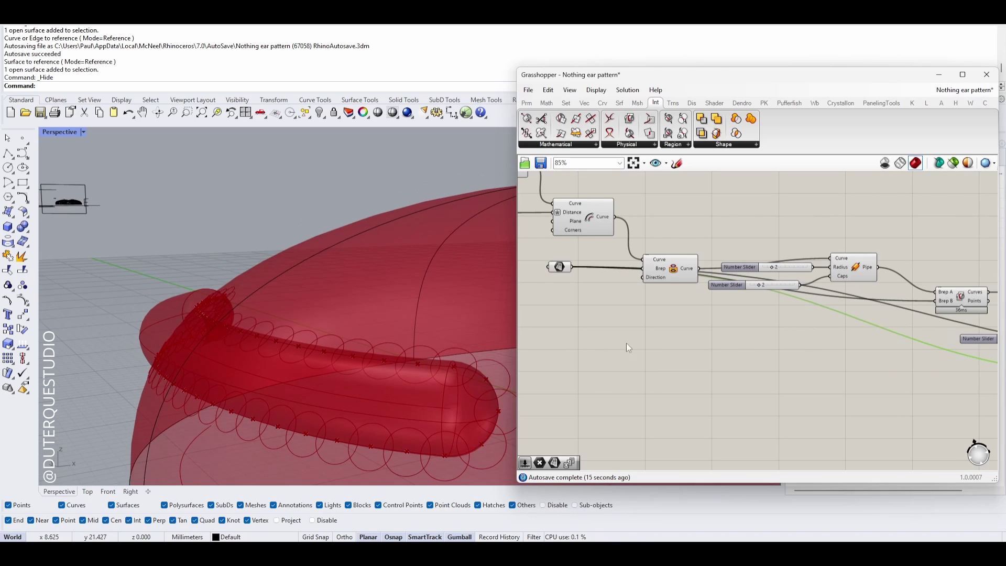
right_drag(627, 342, 674, 346)
scroll(896, 284, up, 2)
right_drag(611, 307, 619, 369)
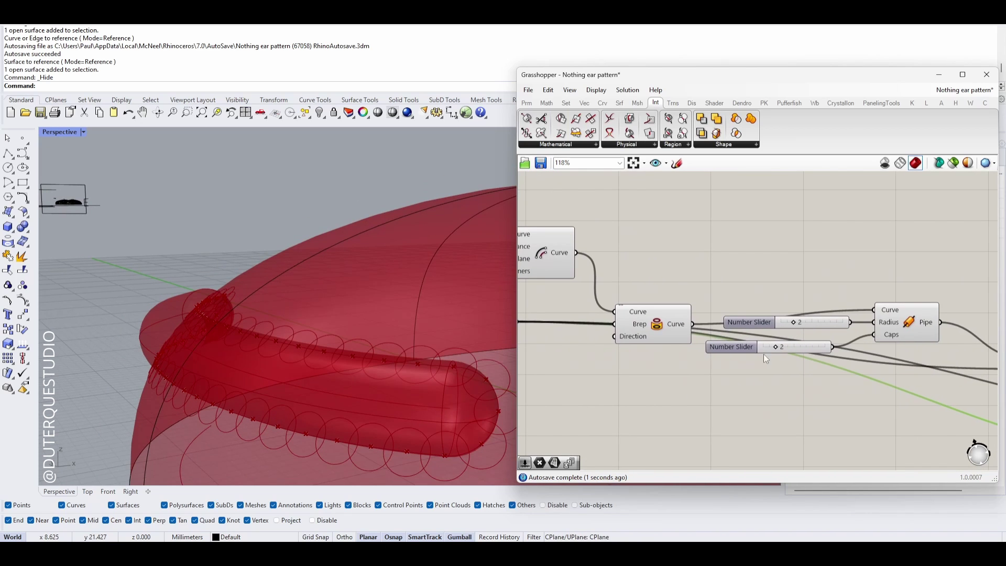
scroll(608, 374, down, 2)
scroll(361, 392, up, 2)
scroll(703, 365, down, 2)
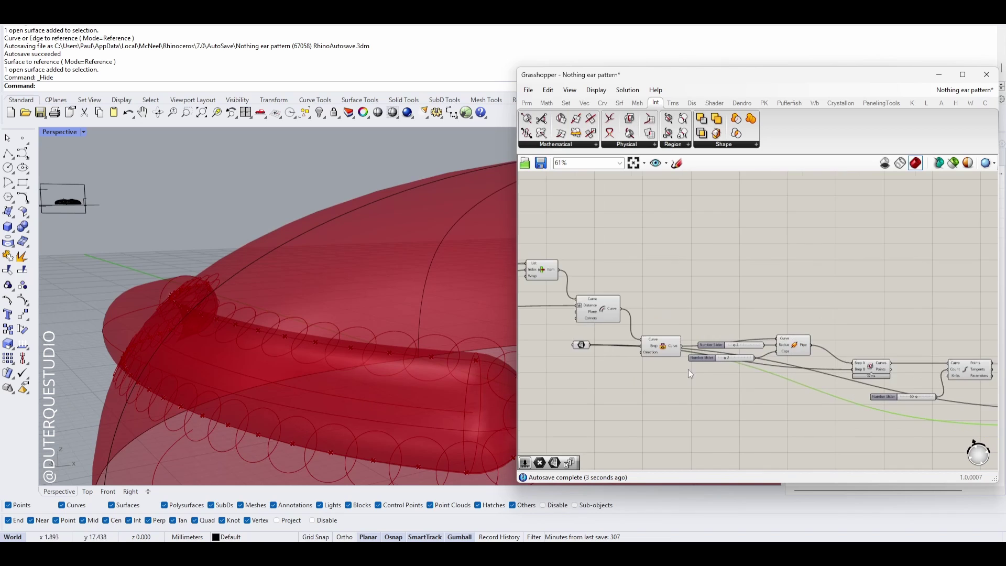
right_drag(638, 384, 743, 388)
right_drag(984, 399, 766, 363)
scroll(910, 357, up, 1)
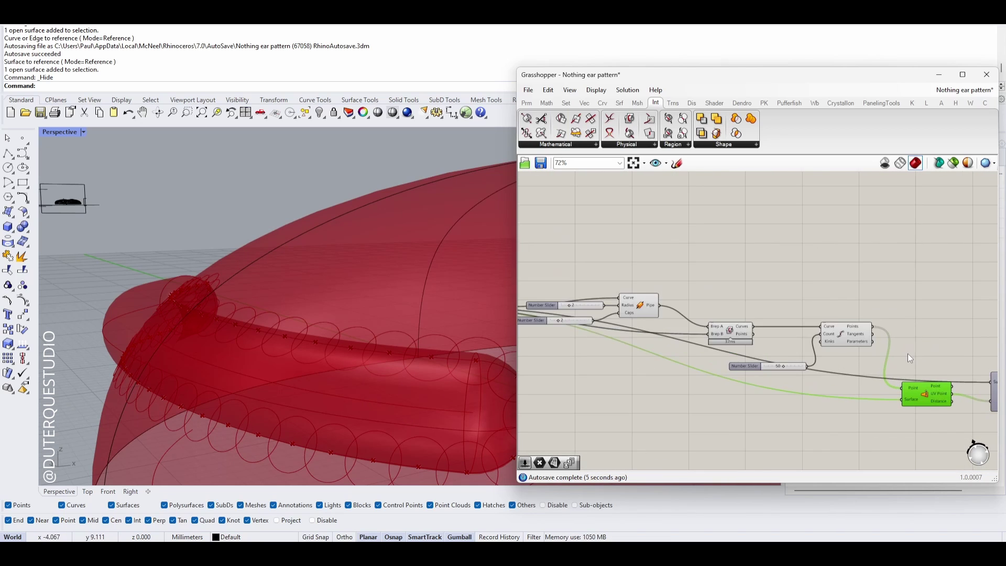
scroll(910, 357, down, 3)
scroll(755, 372, up, 3)
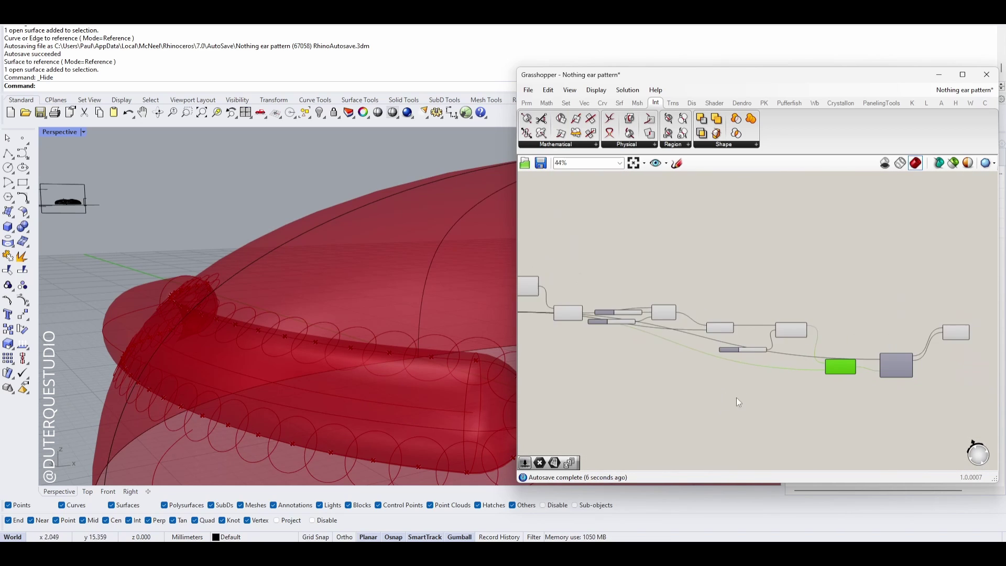
Add a number slider ranging up to 10, connect it to the Circle's Radius input and shrink the circles
double_click(831, 385)
text(10)
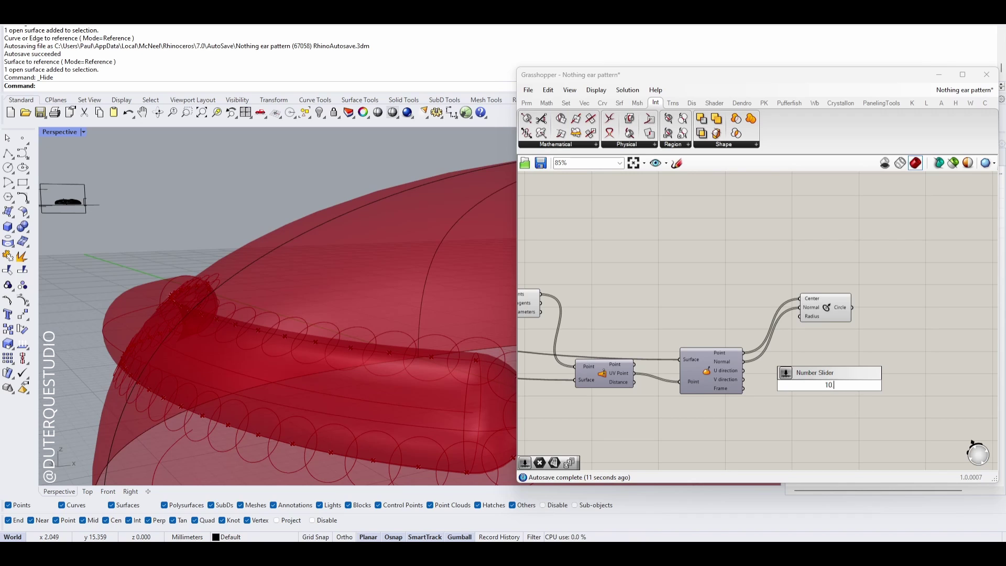
key(Return)
drag(830, 388, 795, 318)
scroll(697, 322, down, 3)
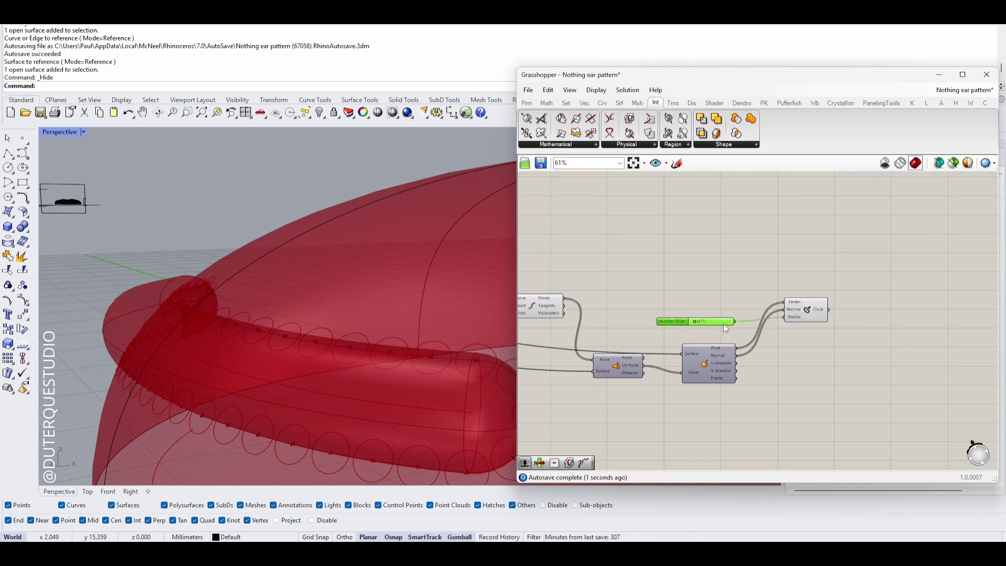
Return to the Pipe component and add a Series component near its radius slider
scroll(356, 366, down, 5)
right_drag(354, 366, 394, 383)
scroll(603, 372, down, 2)
right_drag(603, 372, 803, 393)
scroll(370, 359, up, 3)
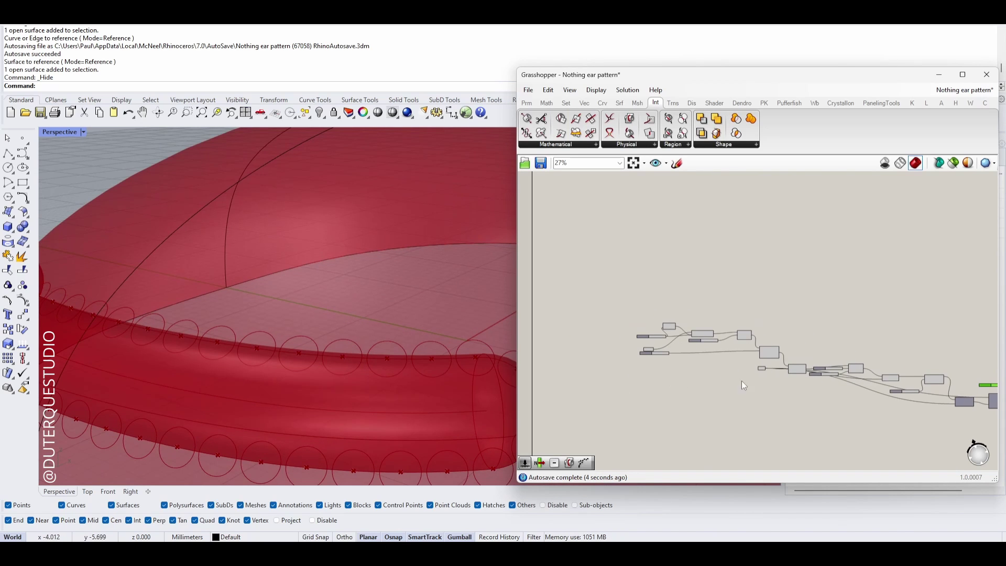
scroll(645, 365, up, 6)
click(744, 341)
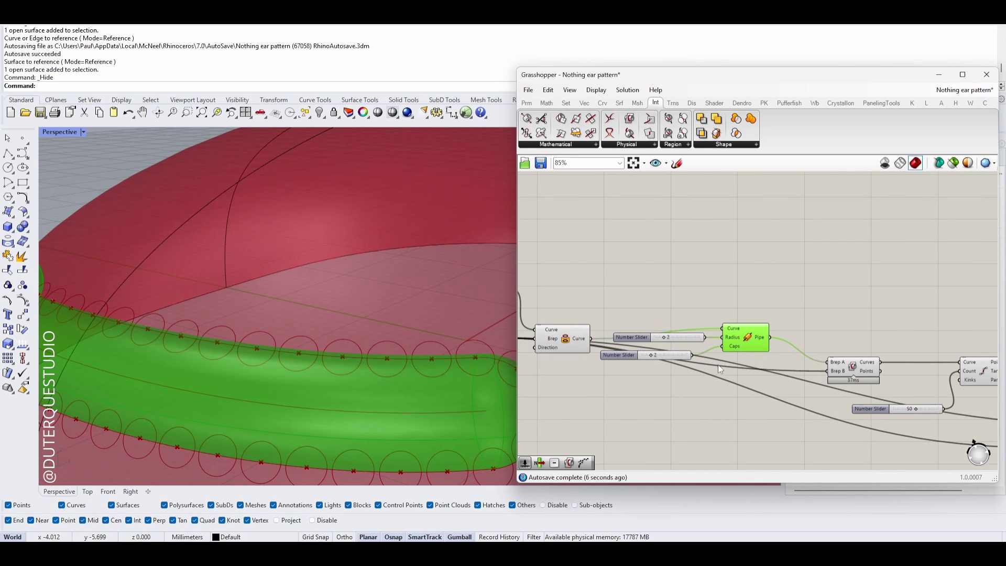
right_drag(719, 369, 751, 379)
click(707, 348)
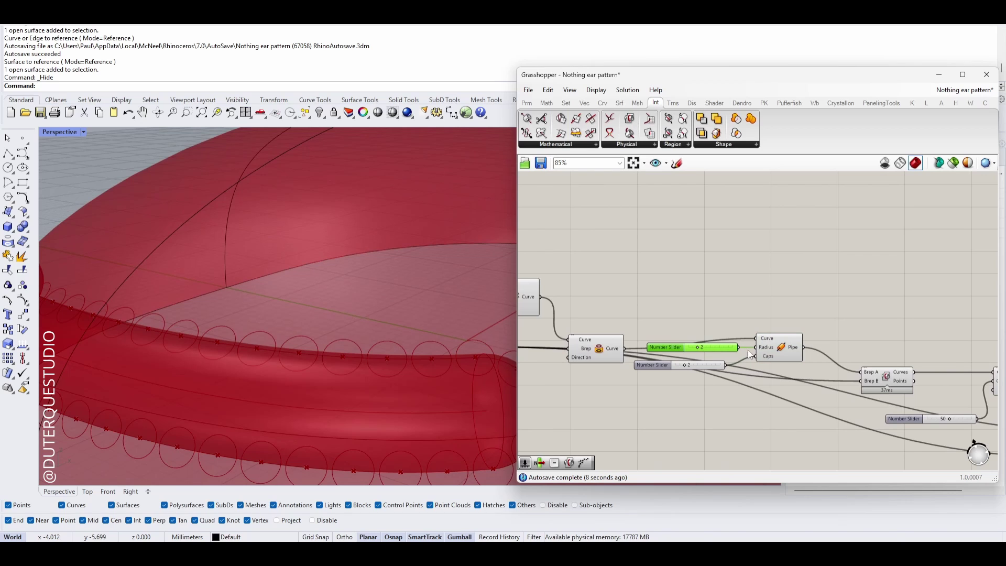
double_click(676, 299)
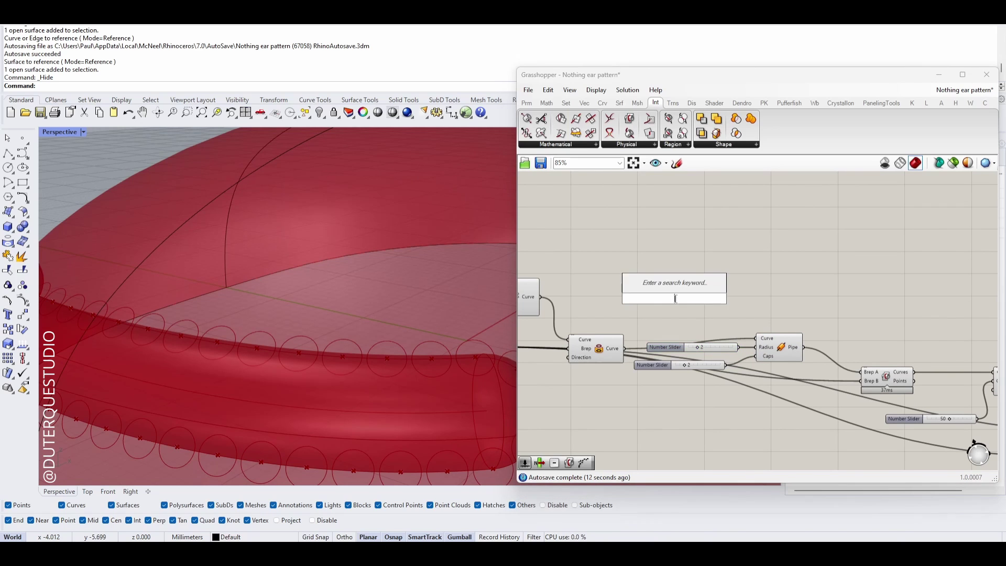
text(series)
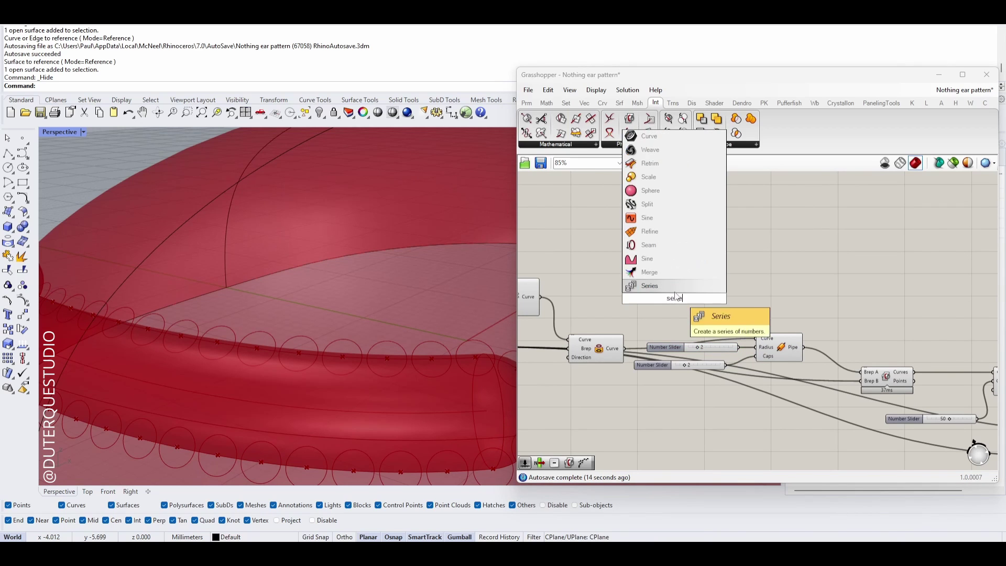
key(Return)
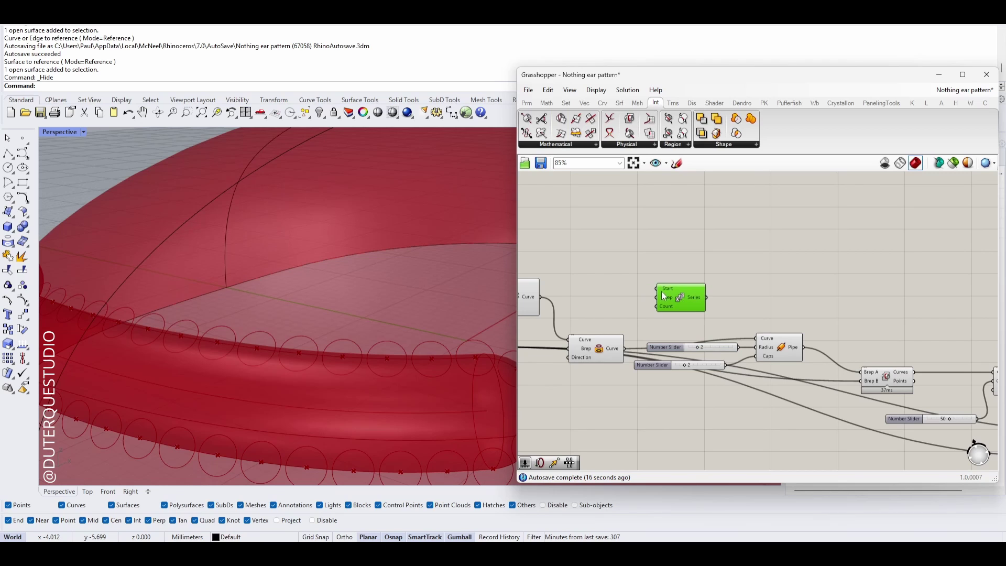
Add a number slider with the value 10.00 and connect it to the Start input of the Series component
double_click(640, 278)
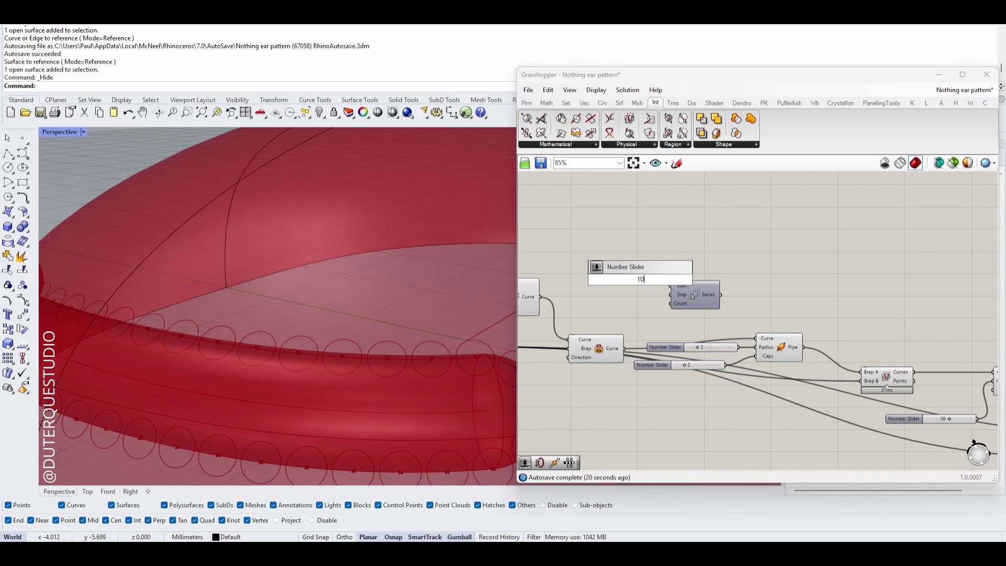
text(10)
key(Return)
drag(650, 277, 690, 282)
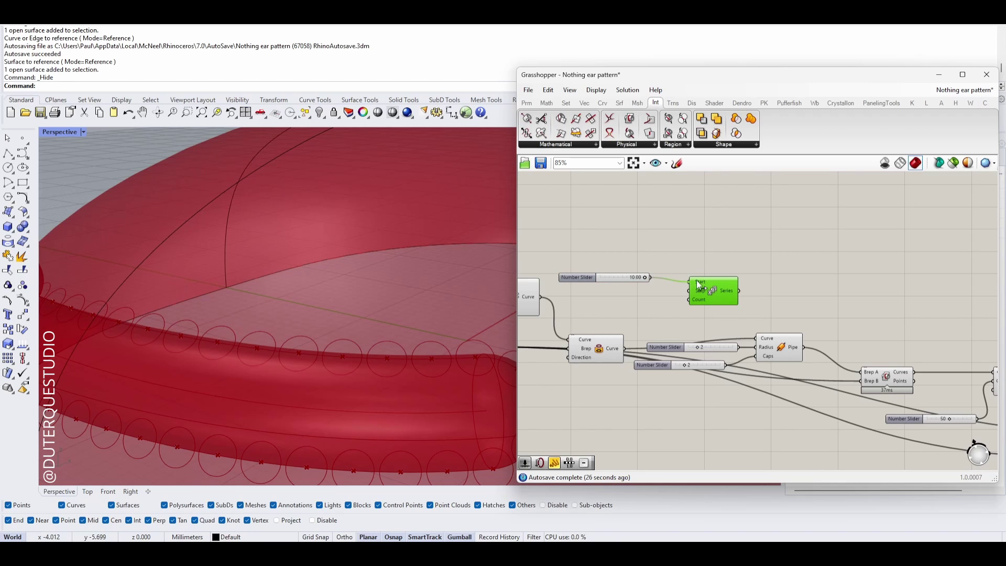
scroll(705, 308, up, 2)
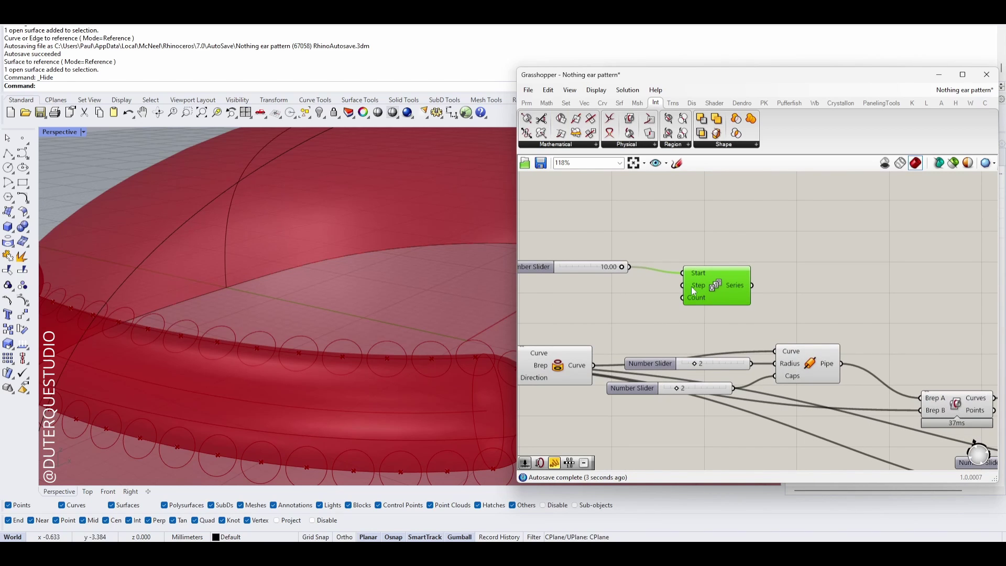
drag(696, 285, 700, 285)
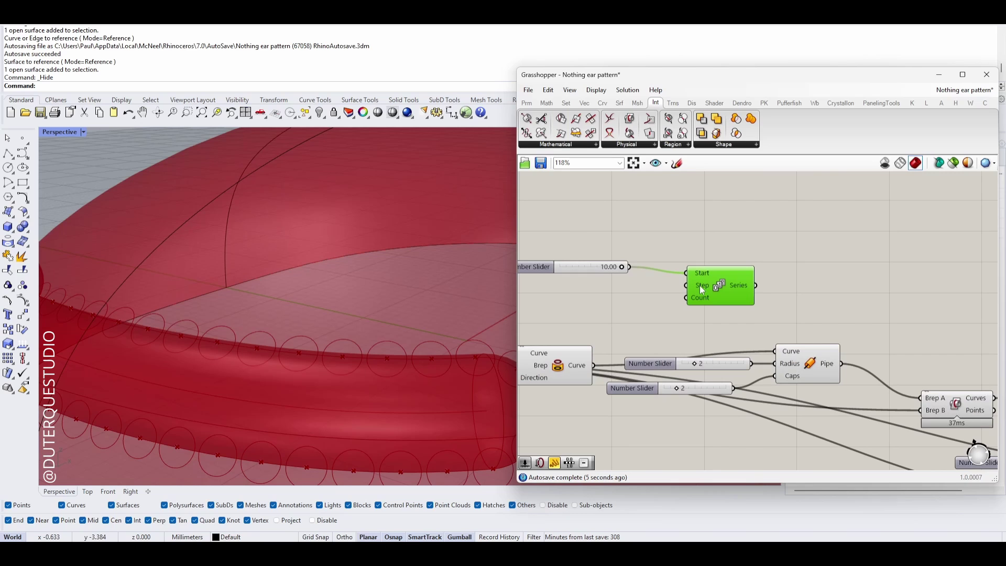
Add another number slider with the value 10.00 and connect it to the Step input of the Series component
double_click(638, 291)
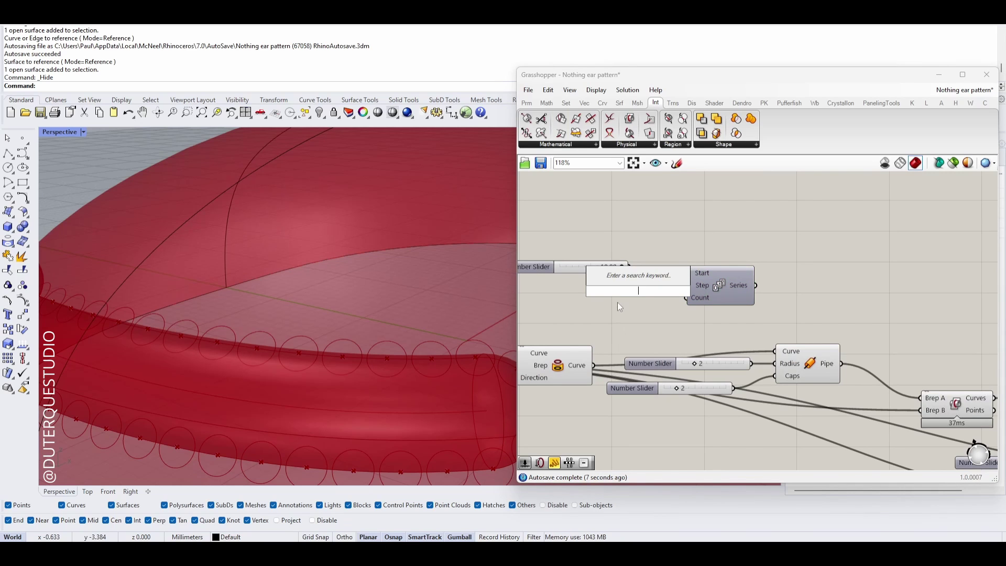
text(1)
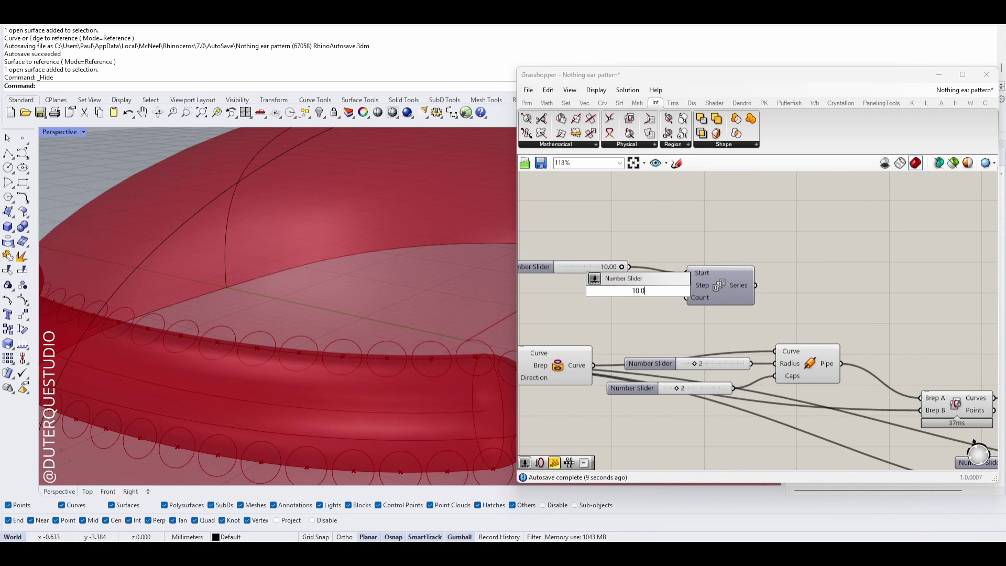
text(0.0)
key(Return)
drag(638, 293, 578, 288)
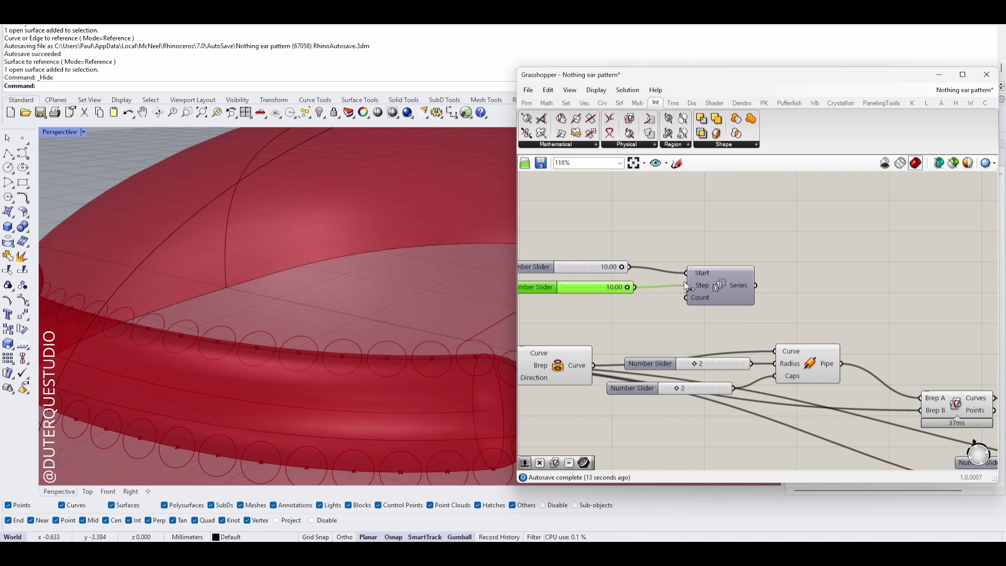
Add a number slider with the value 3 and connect it to the Count input of the Series component
right_drag(684, 281, 760, 274)
double_click(722, 299)
text(3)
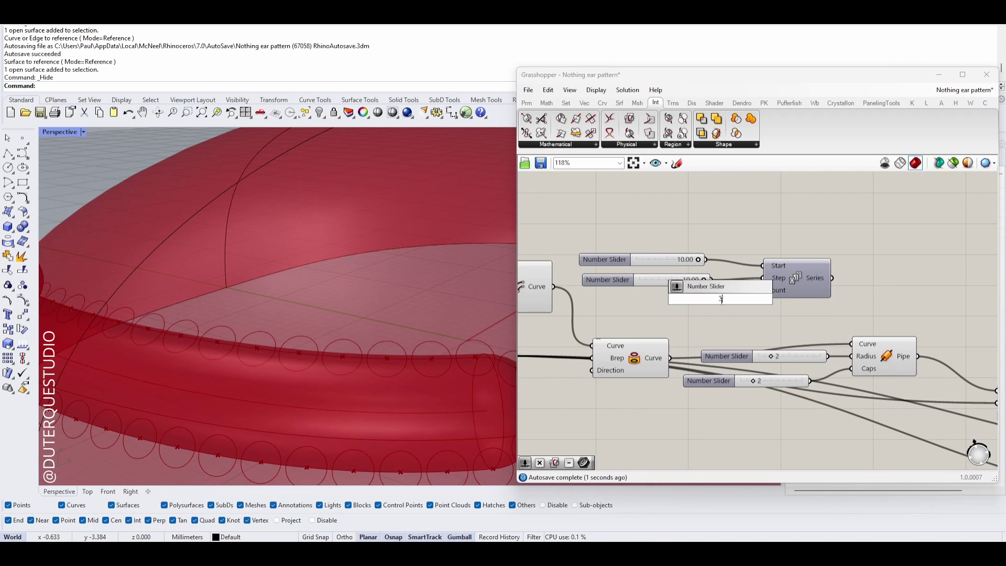
key(Return)
drag(743, 303, 763, 290)
Lower the Series start and step sliders to about 1 and 0.9, and connect the Series output to the Pipe's Radius input
drag(704, 280, 640, 281)
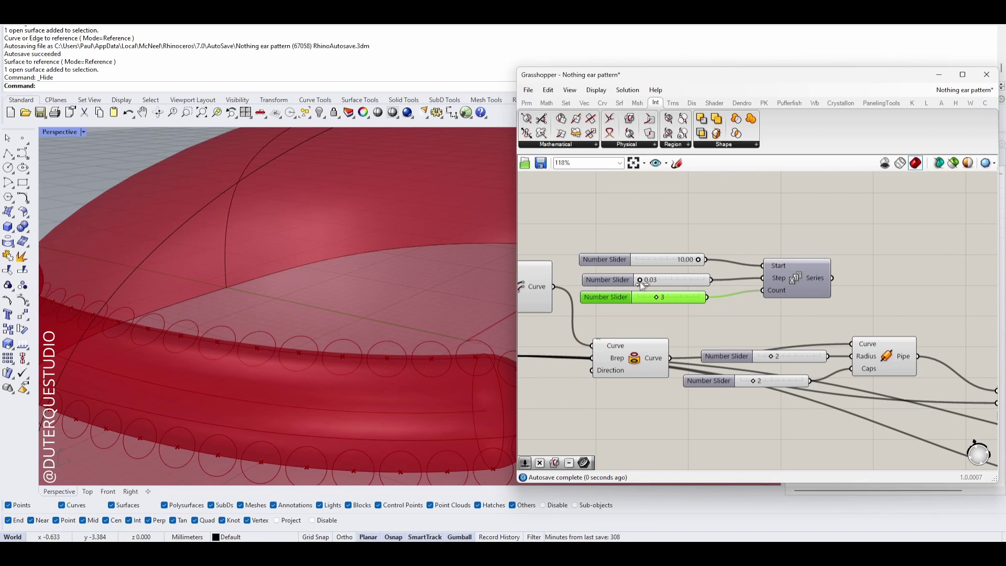
drag(697, 261, 641, 262)
scroll(750, 301, down, 2)
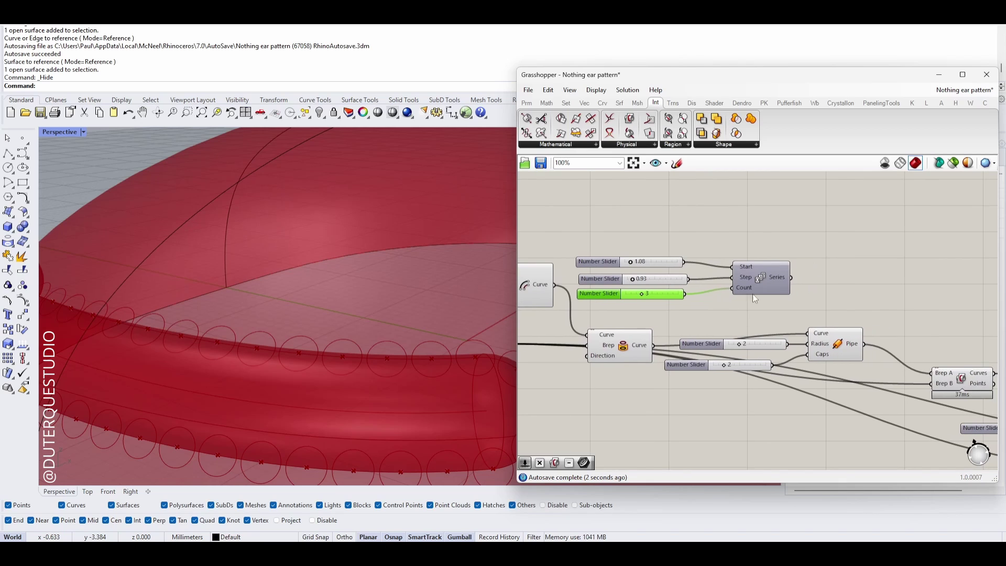
drag(793, 278, 812, 345)
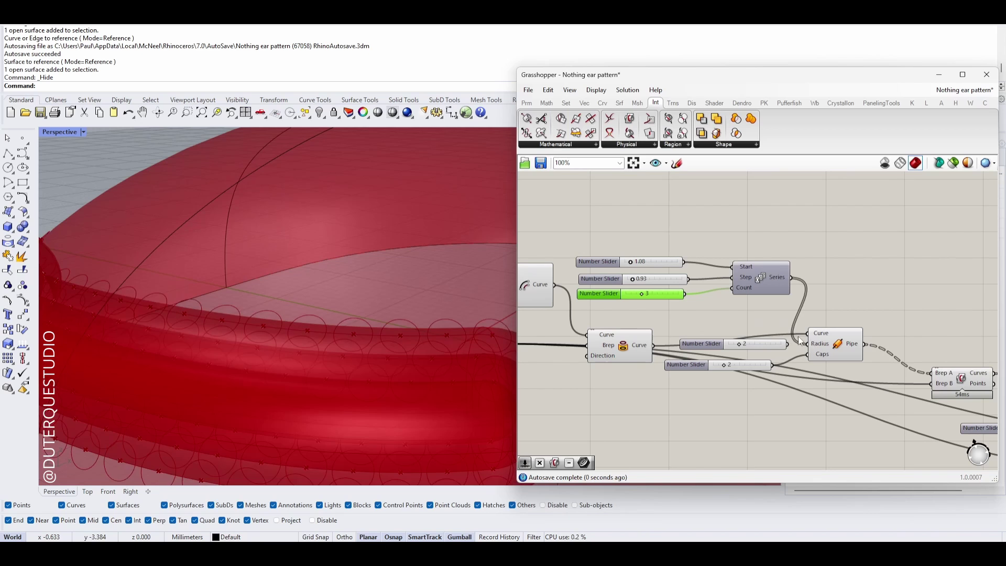
scroll(375, 358, down, 6)
right_drag(375, 358, 401, 406)
scroll(390, 377, up, 6)
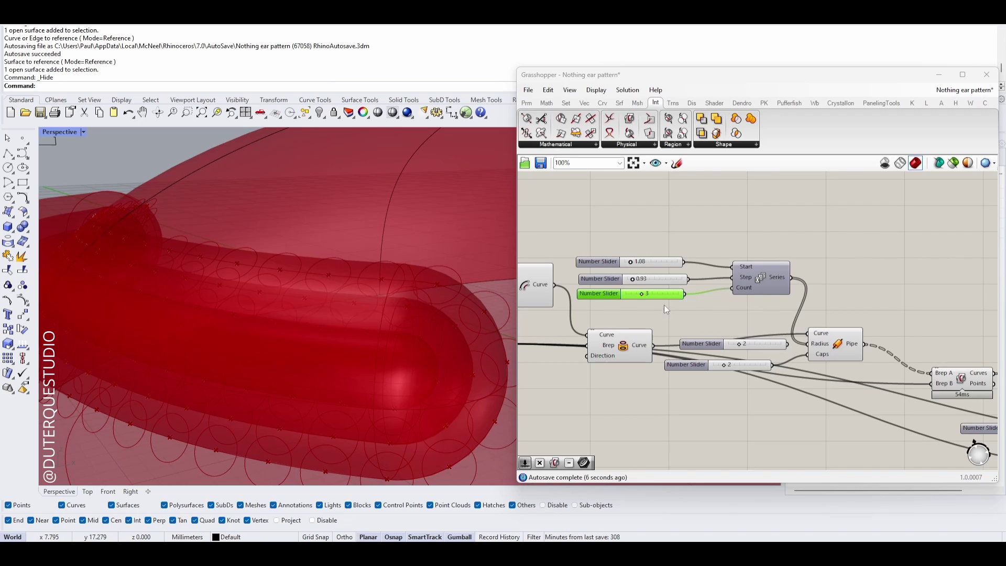
Set the Series start slider to 0.48 and its step slider to 1.03, checking the nested pipes on the model
mouse_move(643, 293)
mouse_down()
mouse_move(659, 296)
mouse_move(644, 297)
mouse_move(641, 279)
mouse_move(652, 299)
mouse_up()
scroll(662, 326, down, 2)
scroll(631, 276, up, 2)
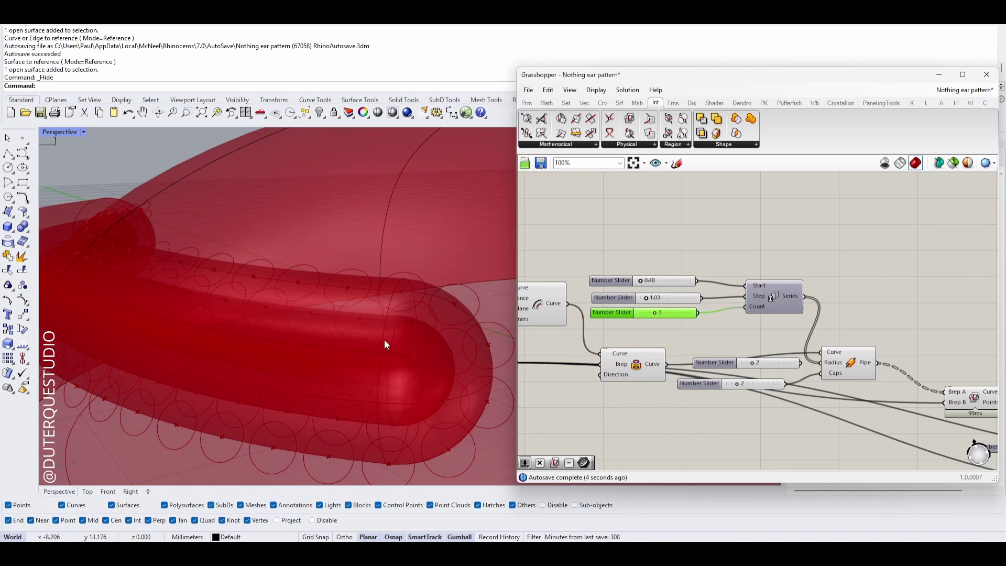
scroll(387, 340, down, 1)
scroll(612, 320, up, 2)
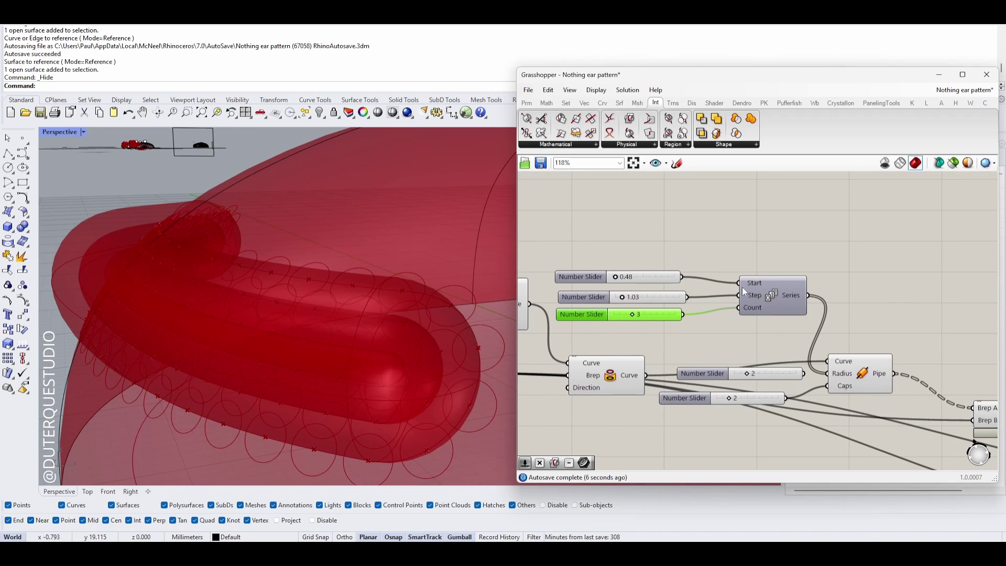
Add a Multiplication component and connect the Series start slider to its A input
click(645, 297)
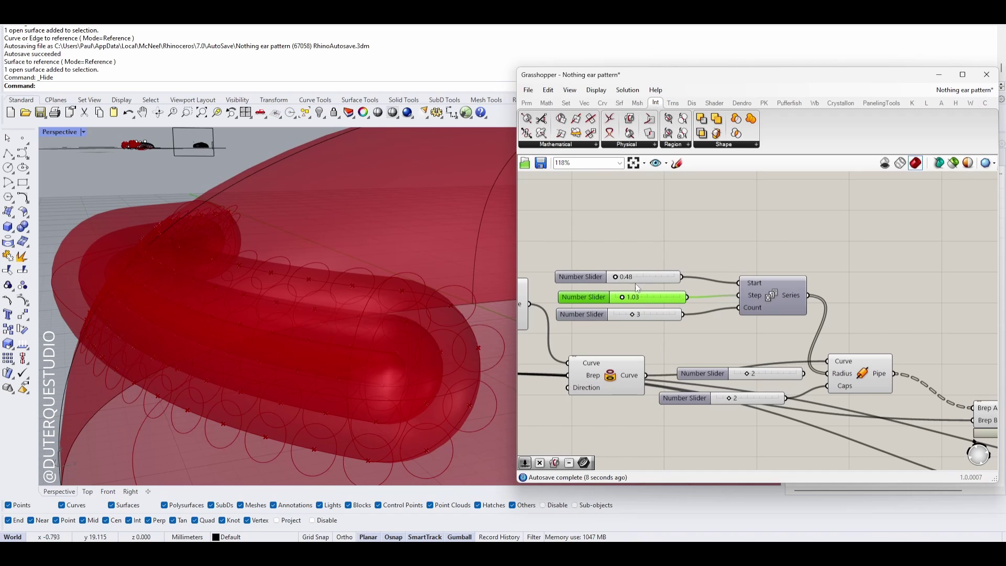
double_click(675, 245)
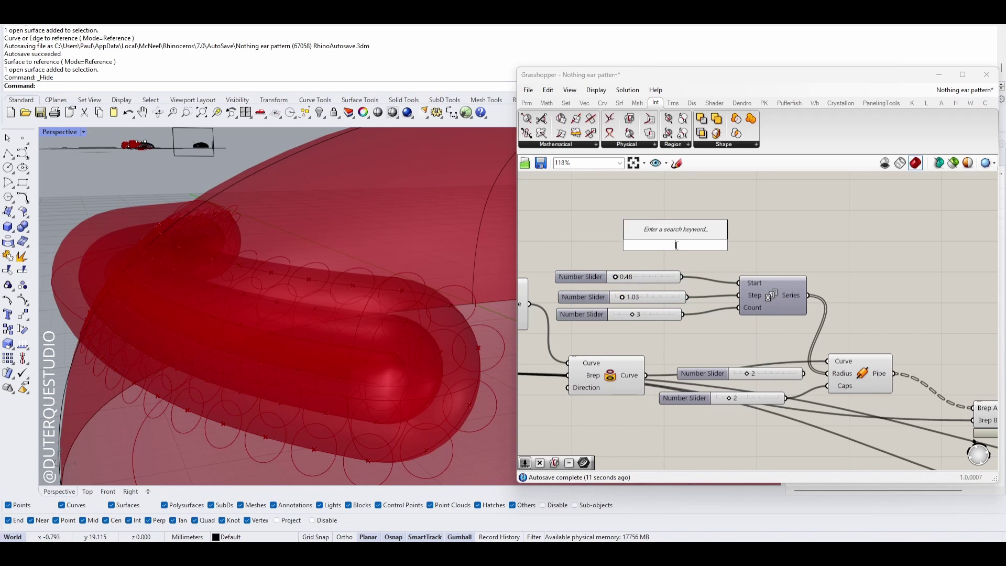
text(*)
key(Return)
drag(580, 277, 551, 262)
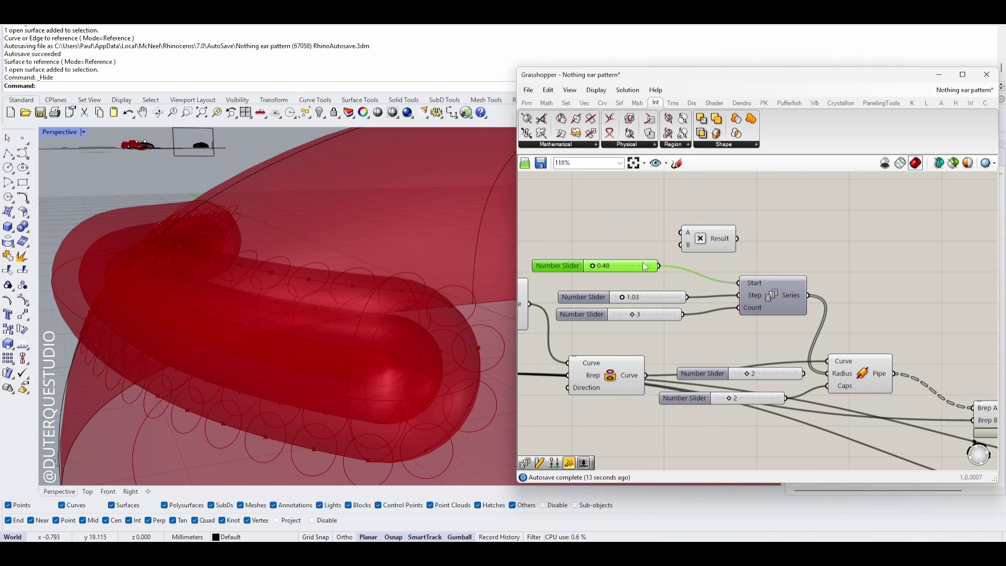
drag(653, 262, 681, 245)
Set a constant for the Multiplication's B input and feed its Result into the Series Step input in place of the step slider
right_click(688, 245)
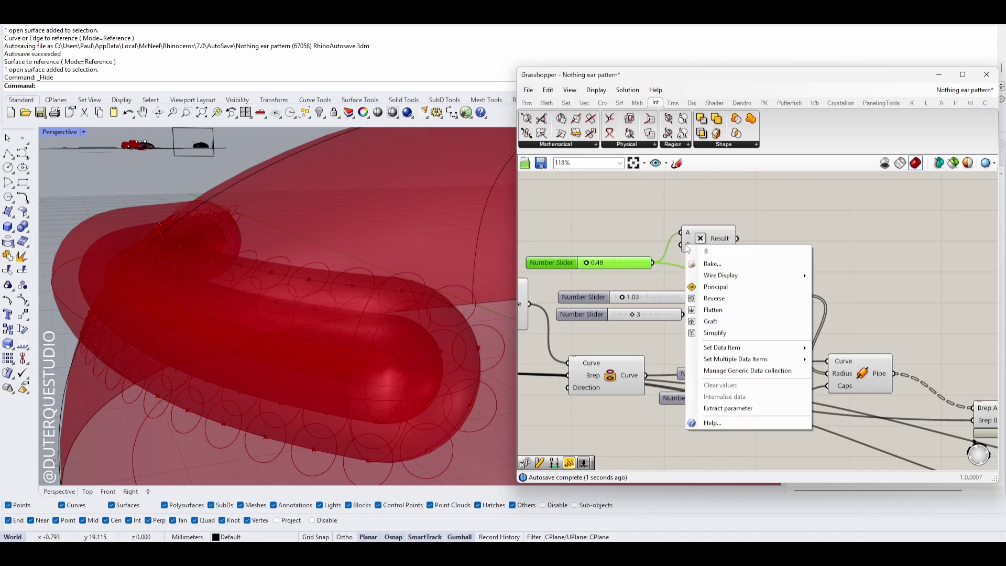
mouse_move(754, 349)
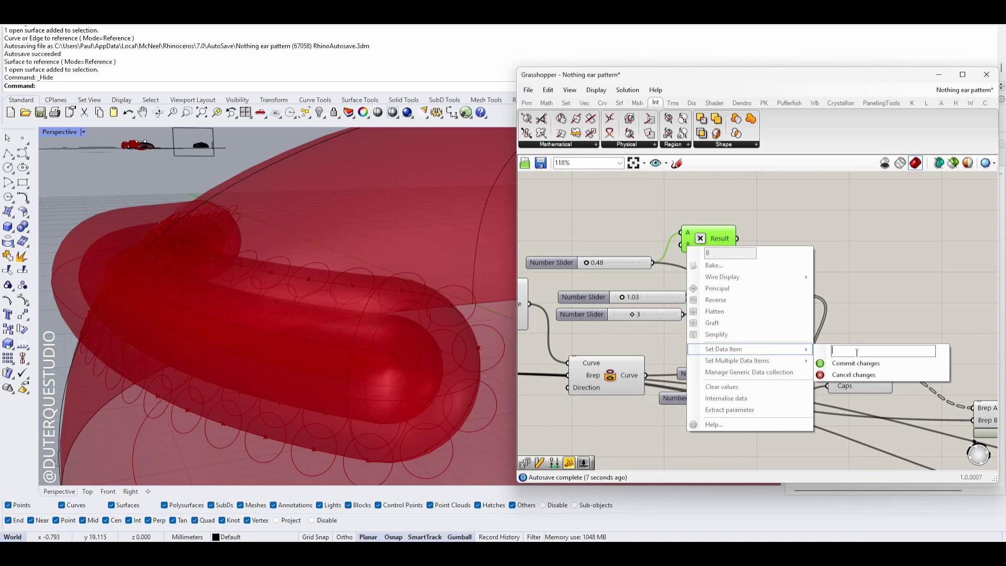
click(856, 364)
drag(738, 239, 739, 284)
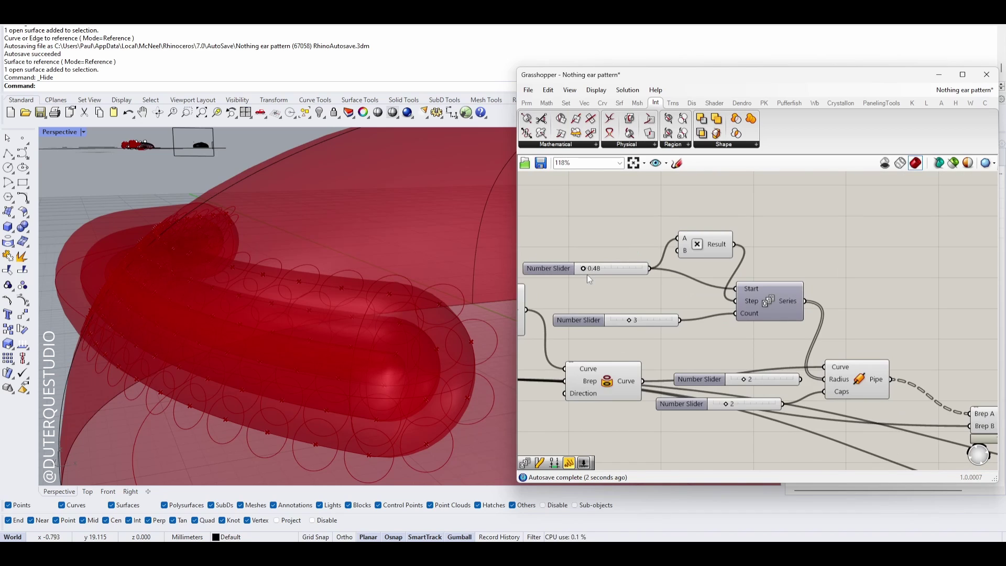
Set the Series start slider to 0.31 and reposition the Multiplication component between the start and count sliders
drag(586, 269, 586, 270)
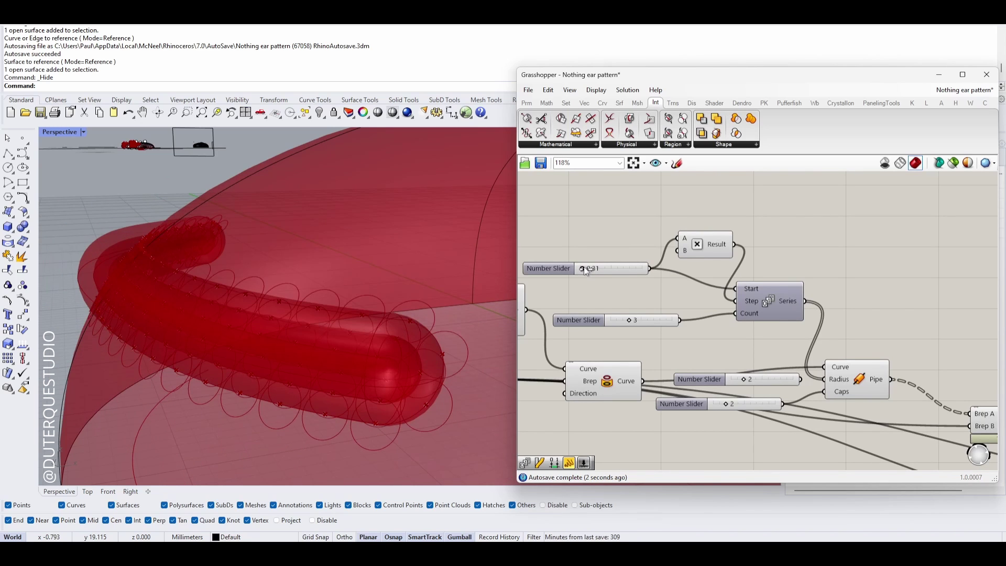
drag(708, 247, 671, 295)
scroll(671, 296, down, 2)
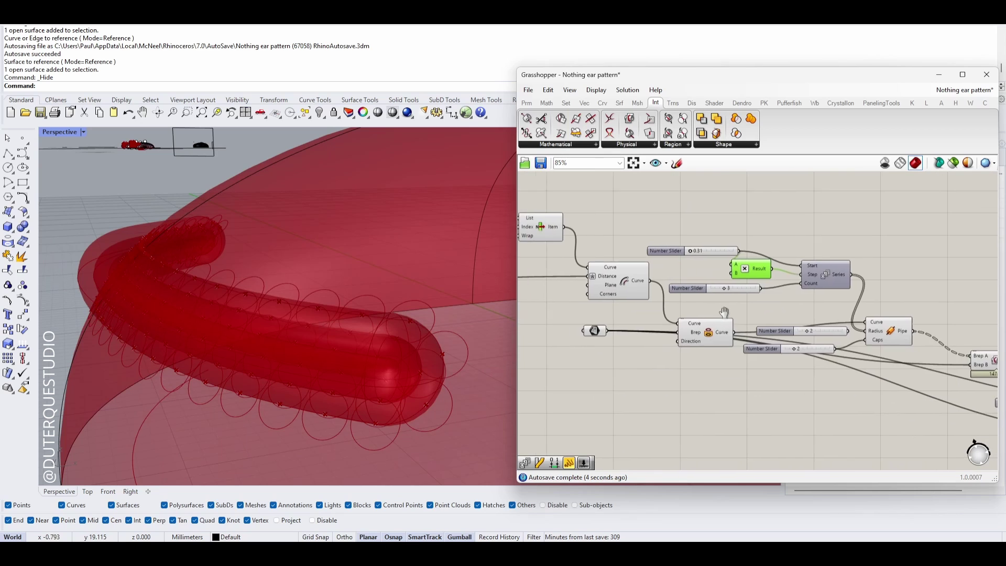
Turn off the preview of the Pipe component
right_drag(832, 383, 701, 369)
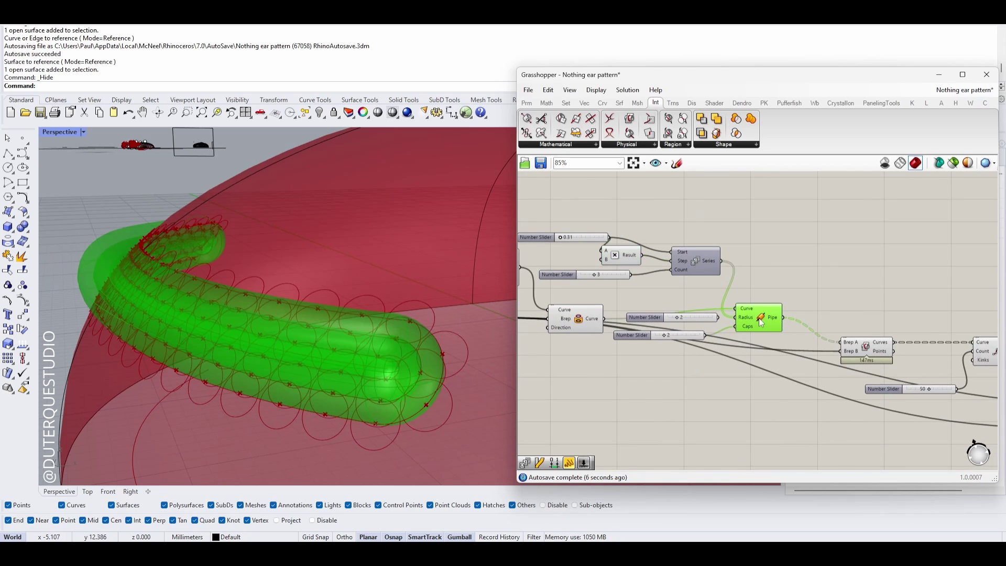
right_click(760, 318)
click(782, 338)
Set the Circle component's radius slider to 0.28
right_drag(976, 390, 692, 364)
right_drag(941, 365, 742, 354)
scroll(711, 336, up, 3)
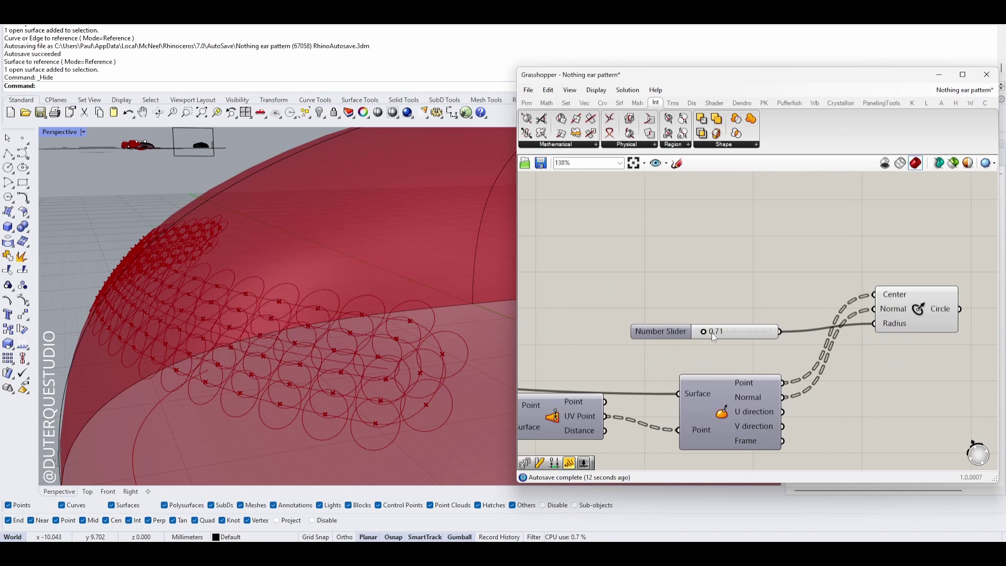
drag(705, 336, 700, 332)
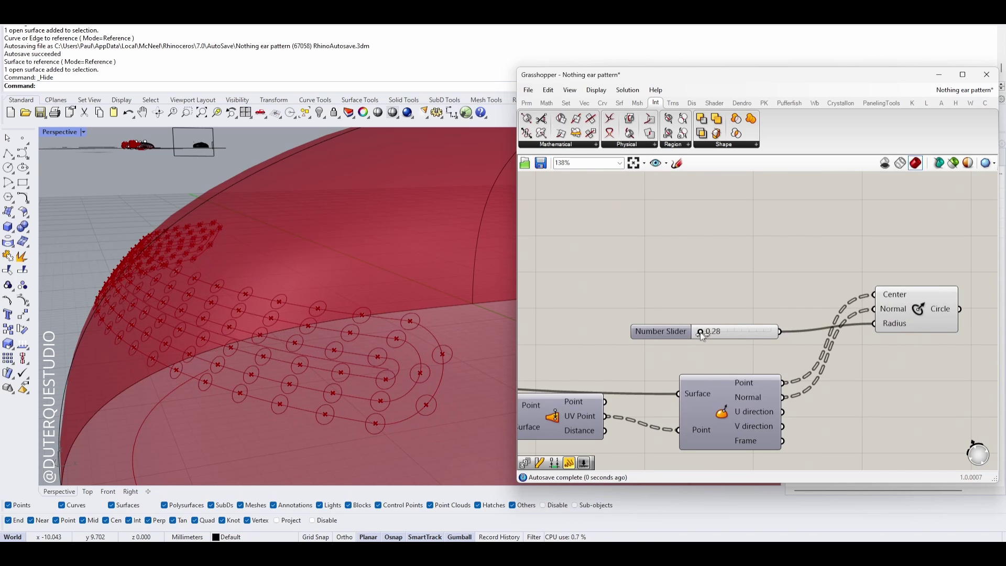
Examine the rows of circles on the dome and review the Series, Multiplication and Pipe part of the definition
scroll(722, 335, down, 2)
scroll(721, 332, down, 1)
right_drag(355, 363, 353, 397)
right_drag(583, 362, 775, 373)
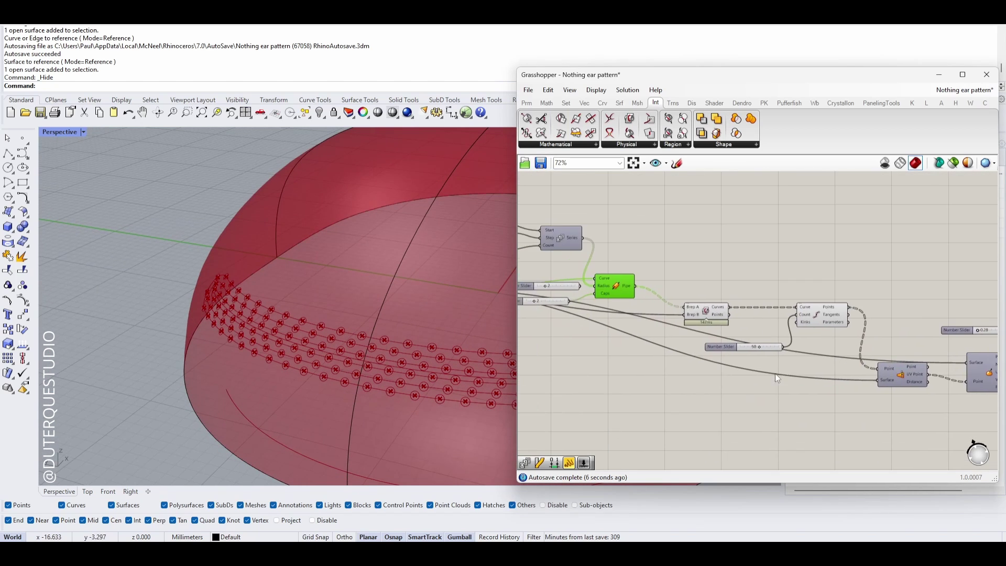
scroll(661, 329, up, 3)
right_drag(661, 329, 924, 397)
scroll(435, 373, down, 2)
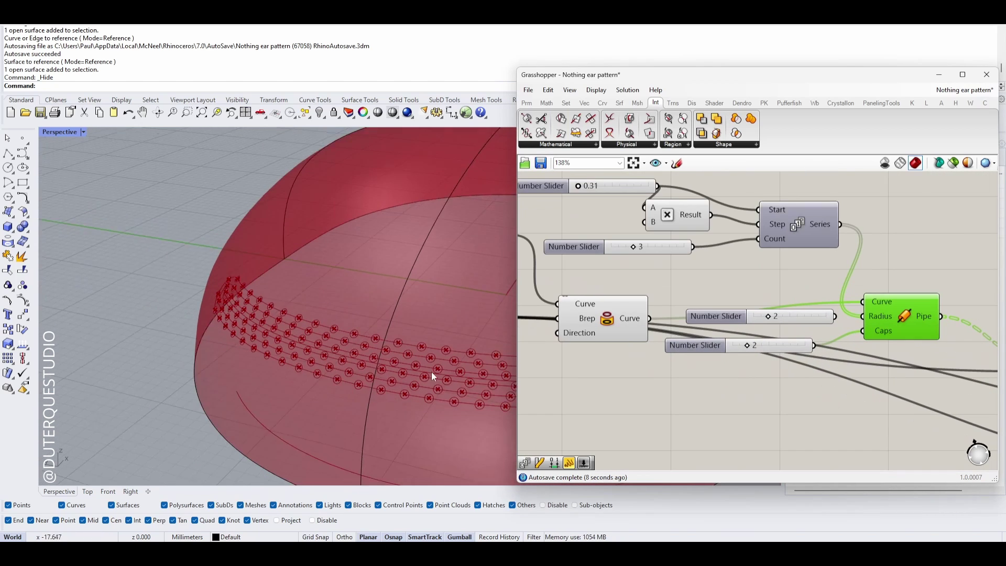
right_drag(628, 354, 687, 333)
scroll(686, 334, up, 1)
right_drag(716, 281, 774, 317)
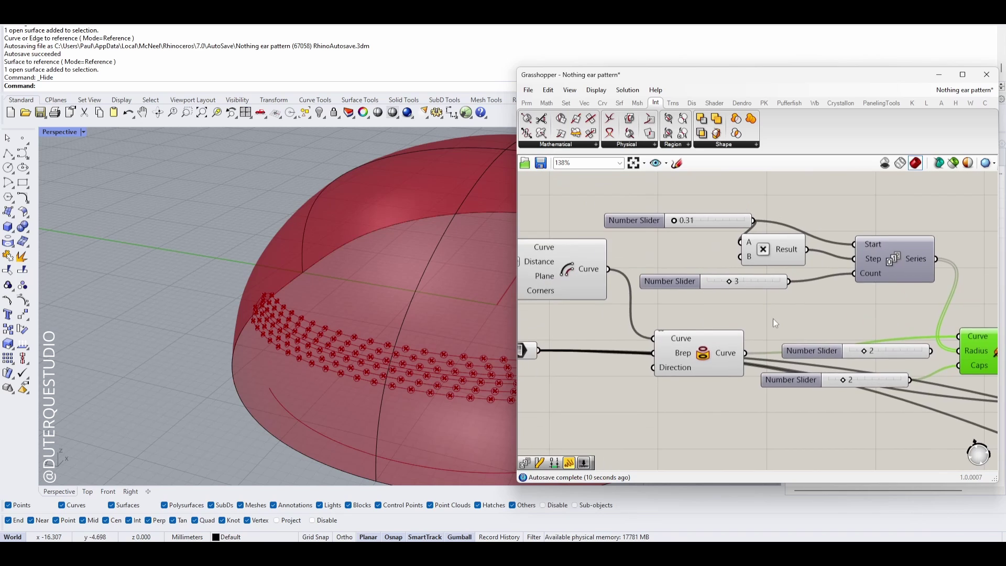
Set the Divide Curve component's count slider to 52
scroll(772, 319, down, 2)
right_drag(987, 340, 651, 301)
mouse_move(797, 388)
mouse_down()
mouse_move(809, 388)
mouse_move(795, 384)
mouse_up()
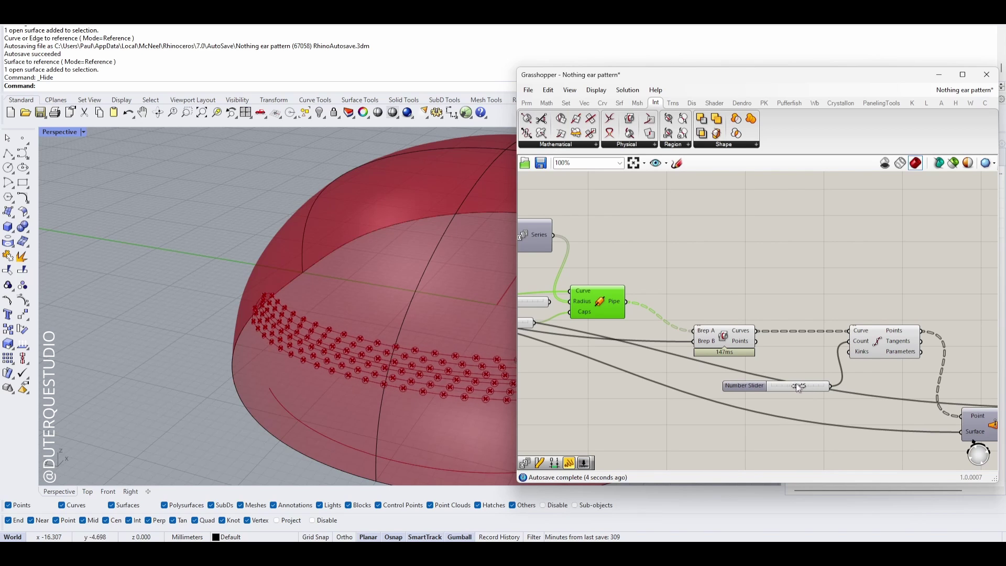
right_drag(451, 378, 410, 363)
scroll(410, 362, down, 2)
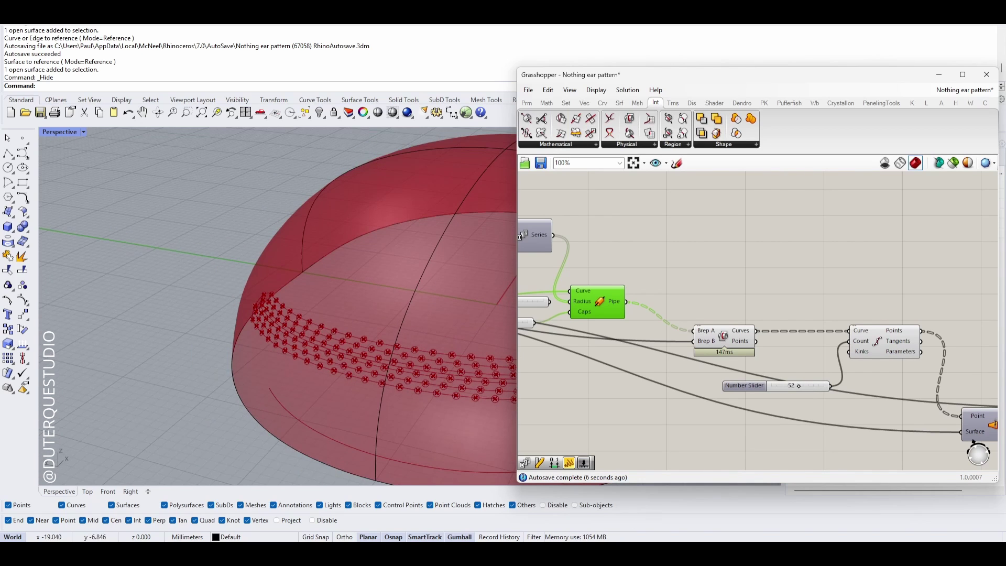
Switch to the Photoshop reference photo, examine the hole count written for each coloured row, and return to Rhino
key(alt+Tab)
scroll(533, 272, down, 1)
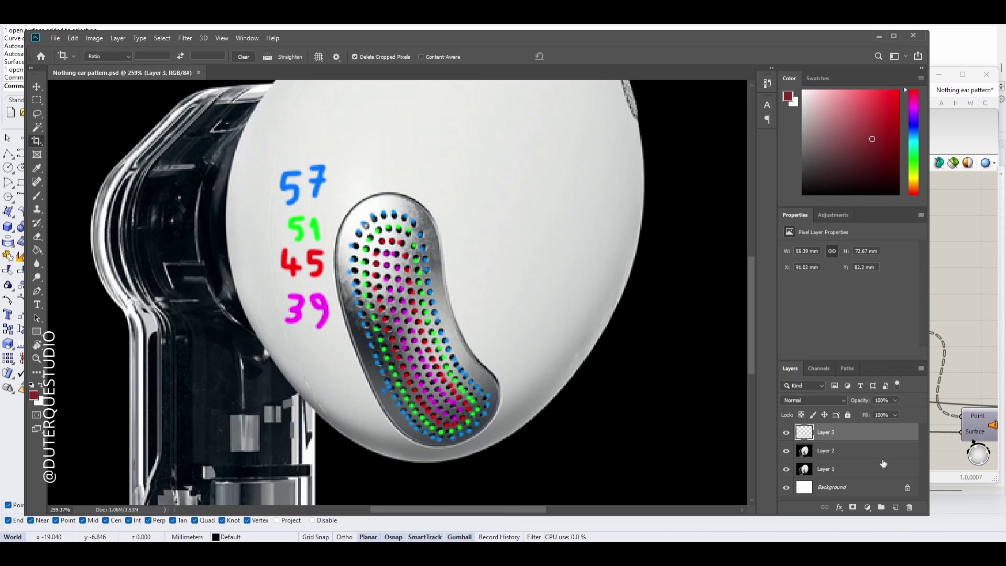
click(970, 505)
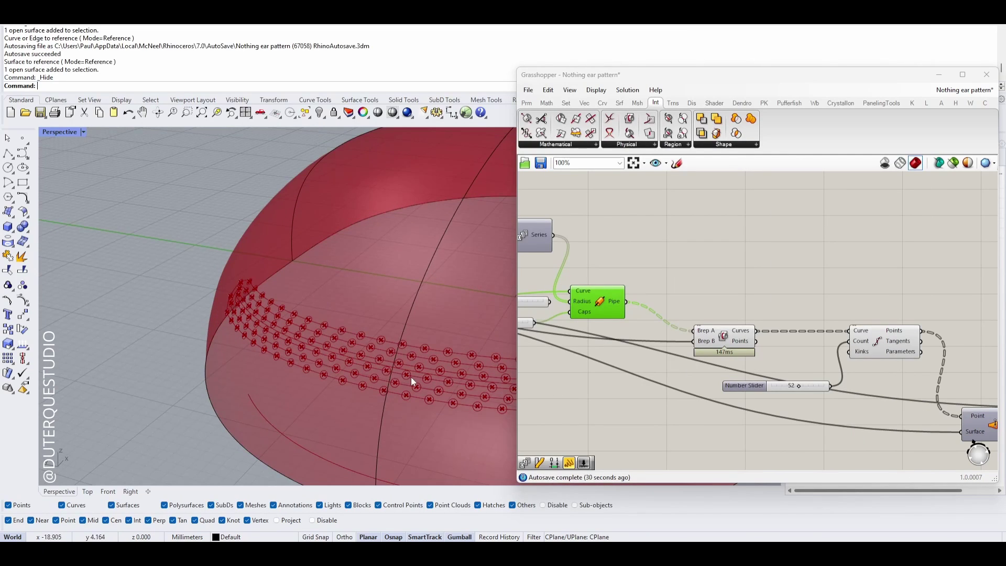
scroll(411, 376, up, 2)
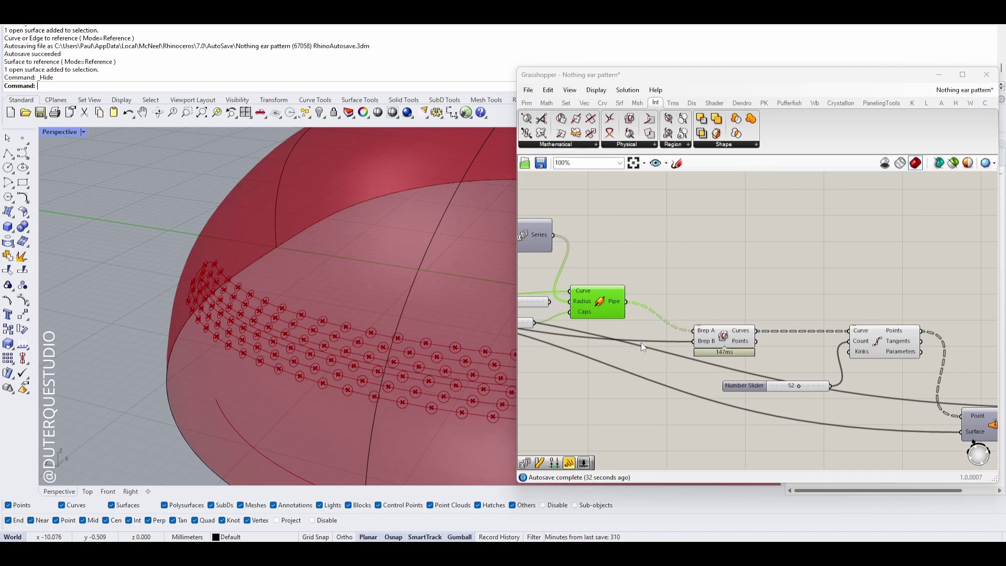
Reposition the Divide Curve component and its count slider to make room beside the Brep intersection component
scroll(649, 349, down, 2)
right_drag(665, 358, 703, 353)
right_drag(813, 336, 737, 319)
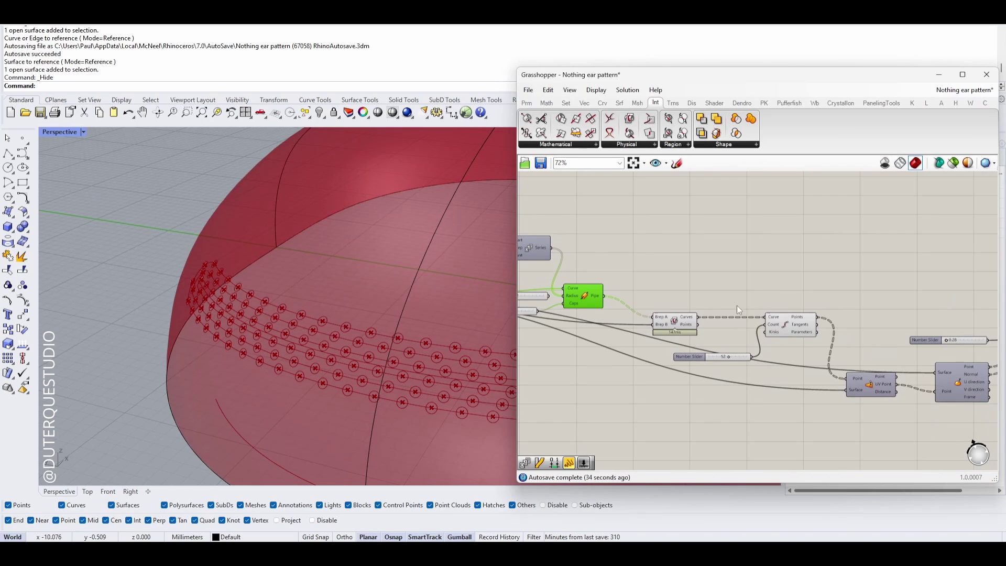
scroll(794, 338, up, 2)
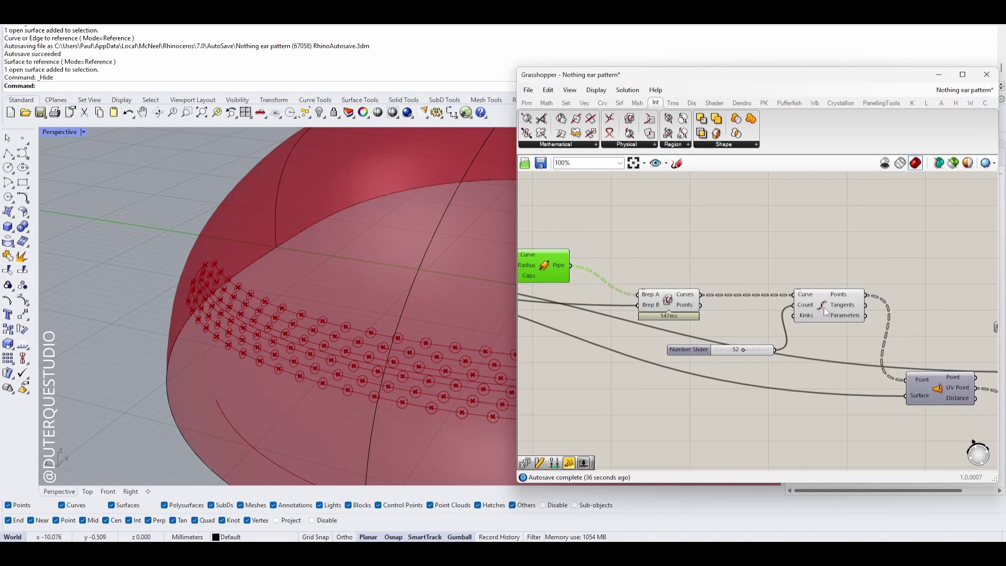
mouse_move(823, 306)
mouse_down()
mouse_move(835, 293)
mouse_move(842, 300)
mouse_up()
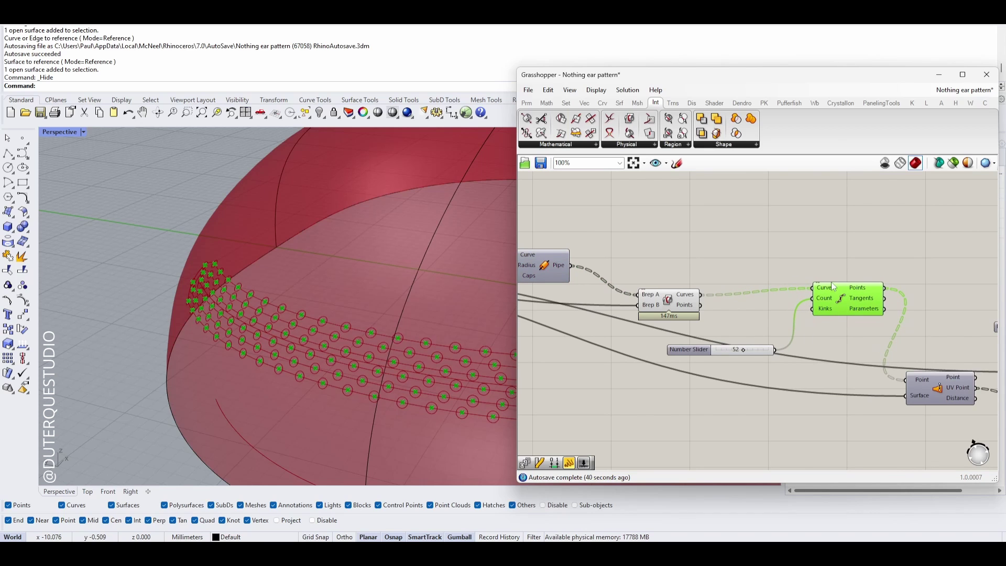
drag(765, 348, 778, 334)
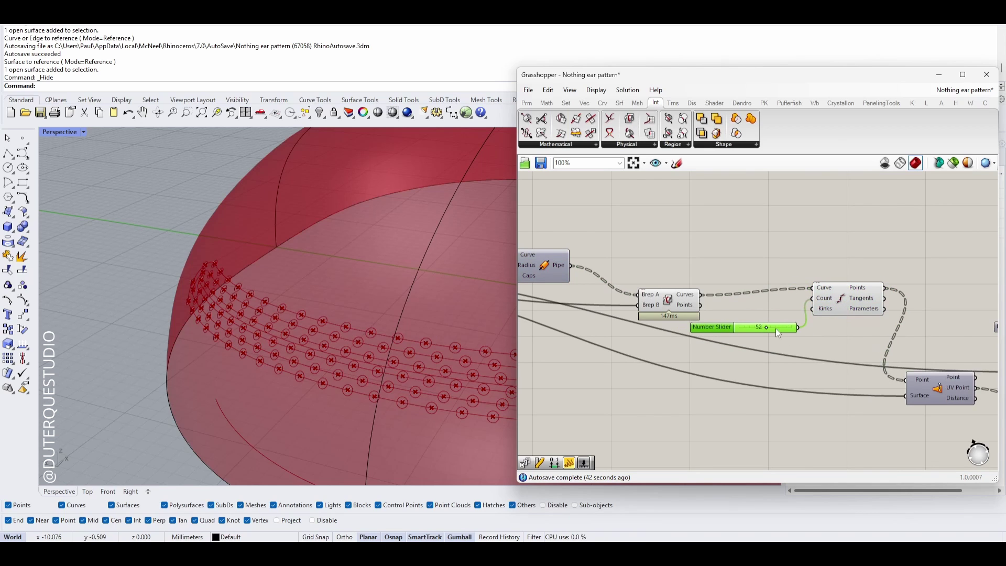
Add a second Series component and a number slider with the value 39 near the Divide Curve component
double_click(769, 261)
text(serie)
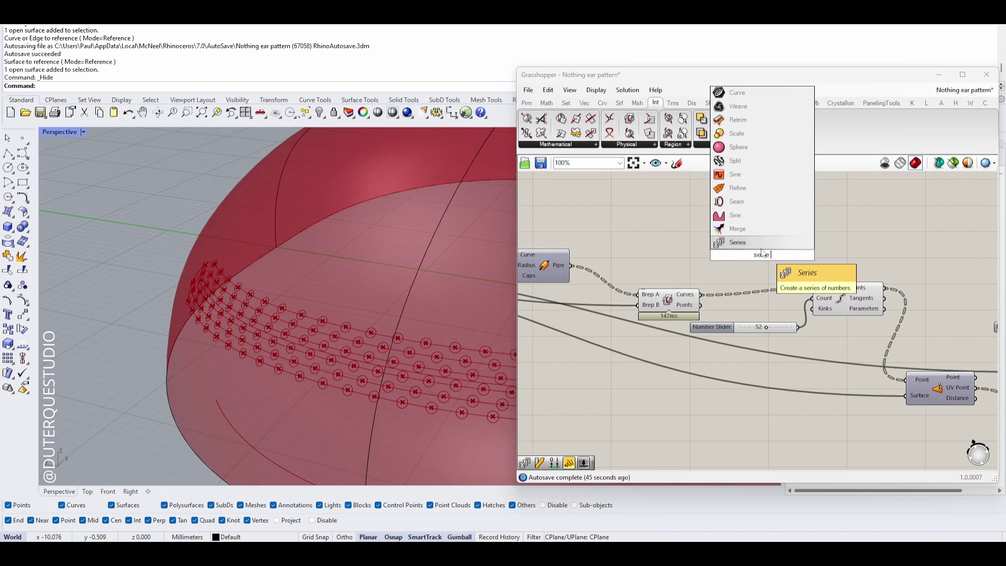
key(Return)
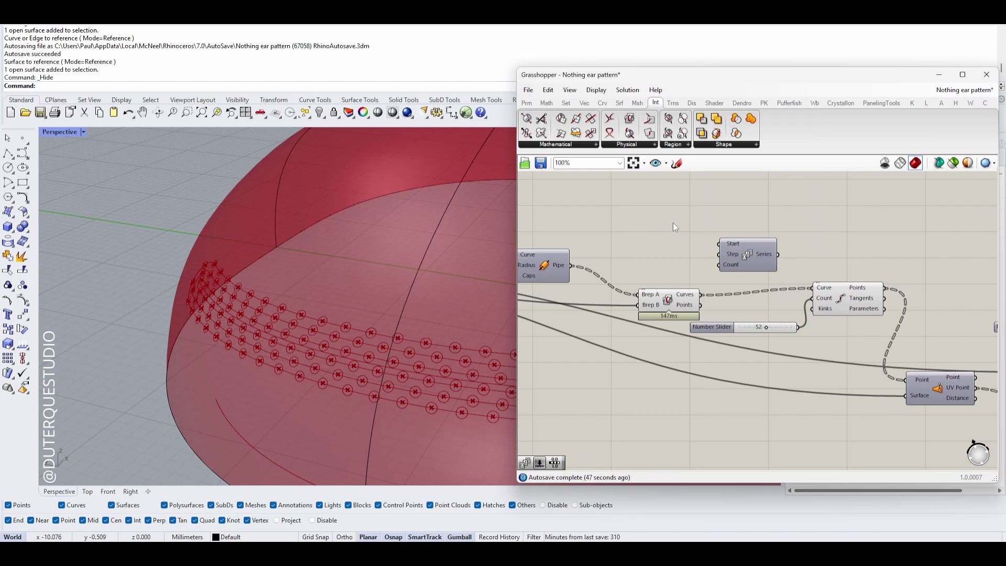
double_click(674, 222)
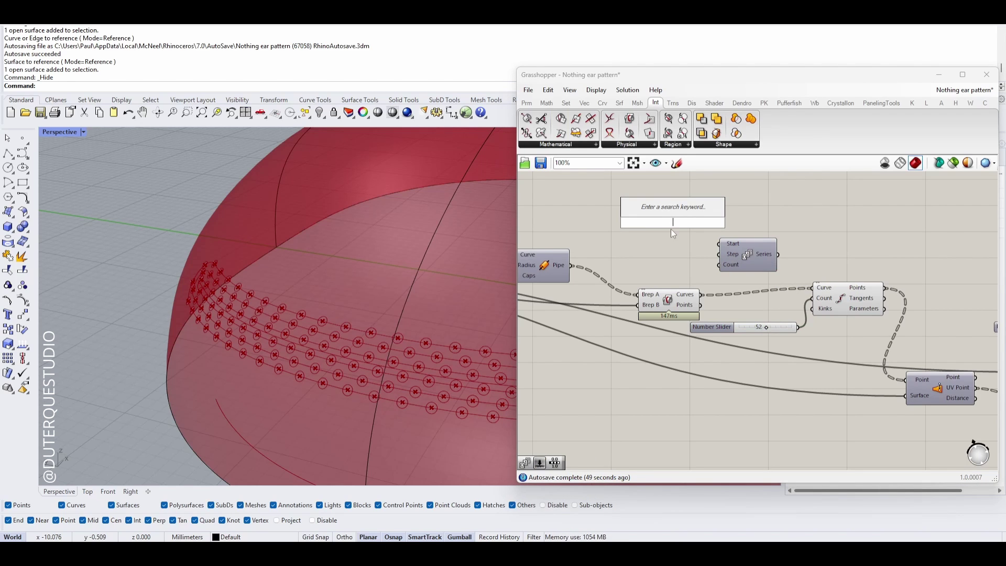
text(39)
key(Return)
drag(653, 223, 648, 217)
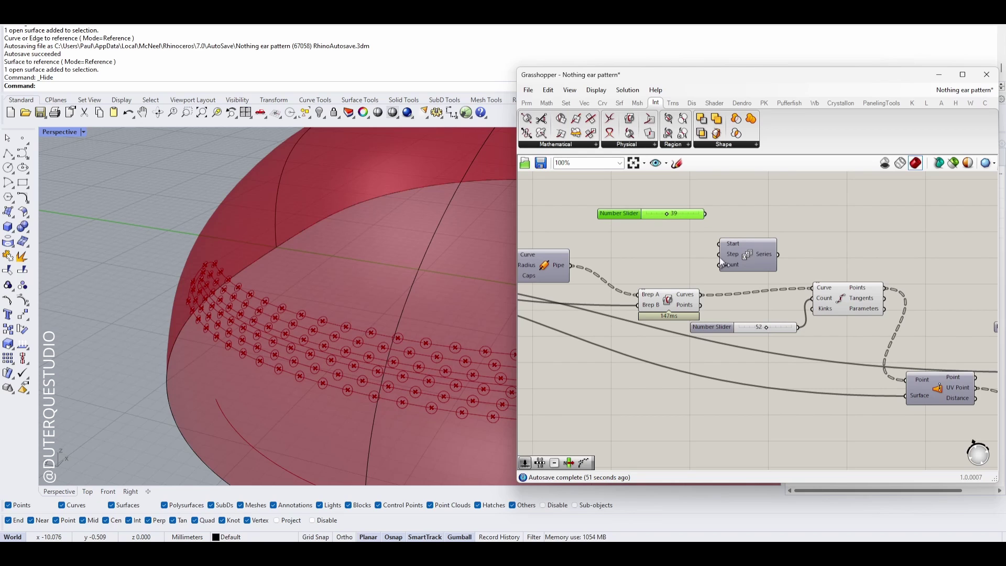
Add a number slider with the value 6 for the new Series component's step
double_click(659, 246)
text(6)
key(Return)
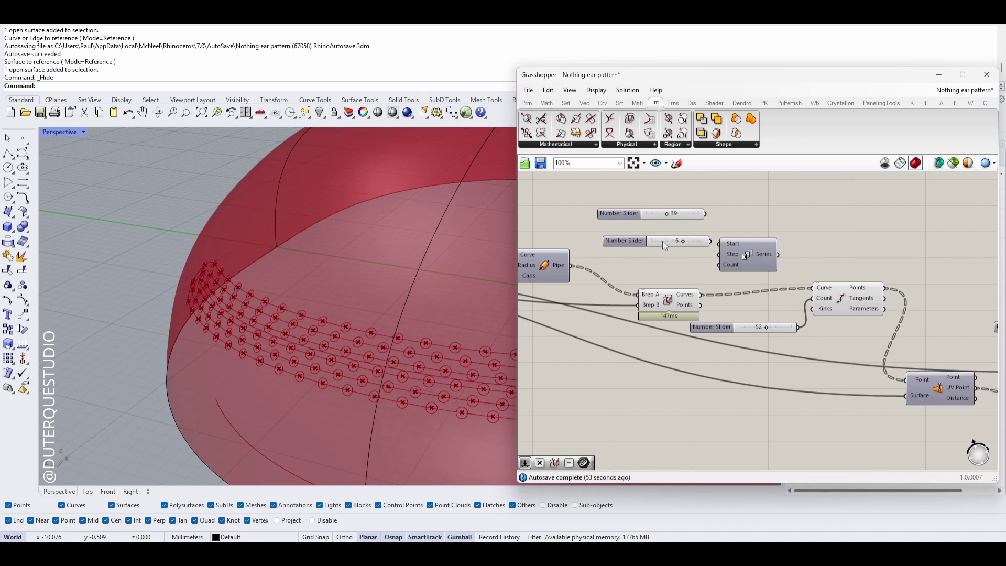
double_click(683, 261)
click(744, 266)
Wire the 39, 6 and existing row-count sliders into the new Series' Start, Step and Count, and align the two new sliders beside it
scroll(744, 265, down, 5)
scroll(667, 250, up, 4)
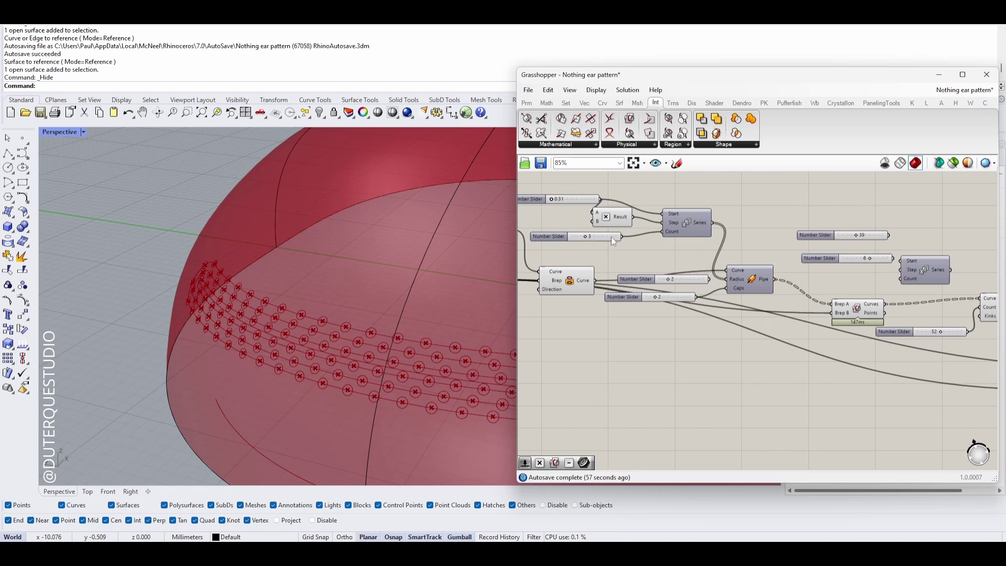
drag(621, 237, 900, 279)
right_drag(900, 279, 829, 295)
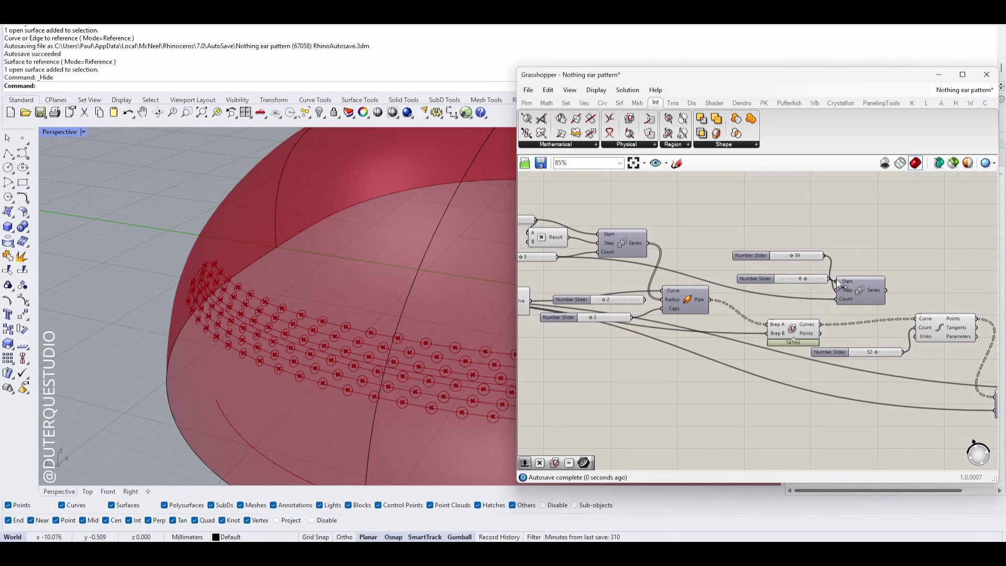
drag(809, 283, 807, 295)
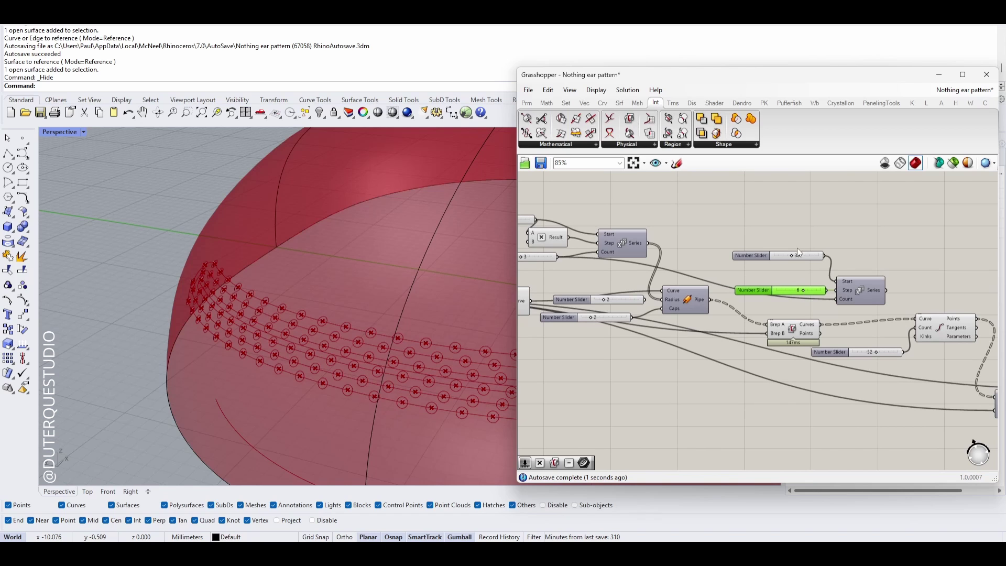
drag(799, 253, 806, 285)
Replace the 52 slider with the new Series output as the Divide Curve component's Count input
mouse_move(802, 301)
right_down()
mouse_move(758, 284)
mouse_move(752, 313)
right_up()
drag(769, 280, 797, 317)
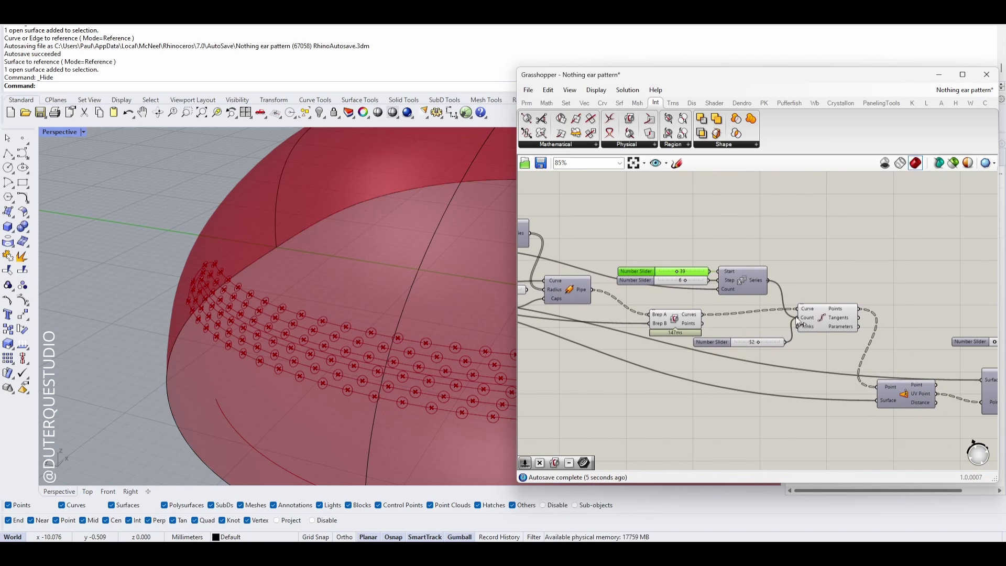
scroll(458, 380, up, 2)
scroll(458, 381, up, 2)
scroll(458, 381, down, 4)
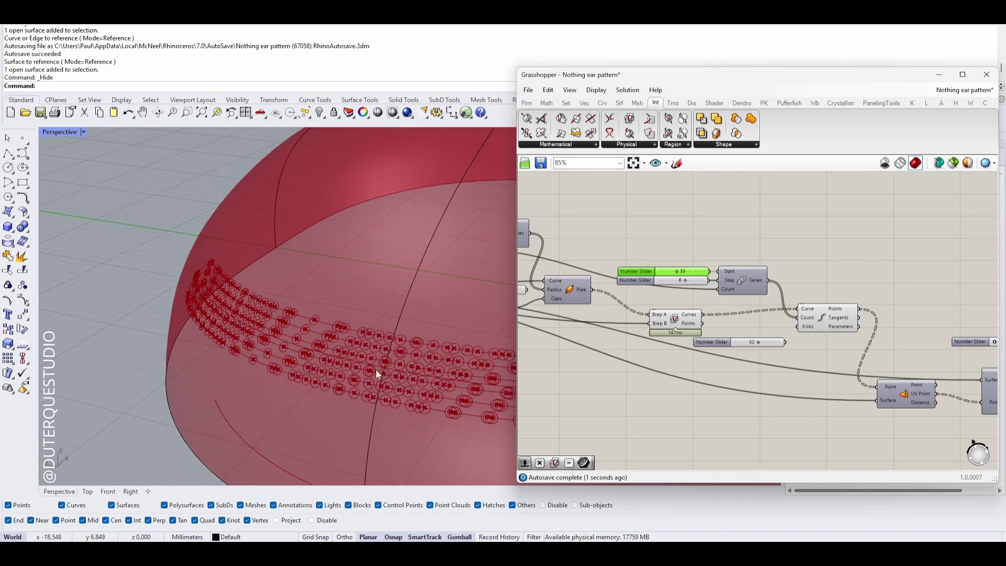
Flatten the Curves output of the Brep intersection component so each curve pairs with one Series count
right_drag(375, 370, 438, 377)
scroll(438, 377, up, 2)
right_drag(694, 341, 727, 329)
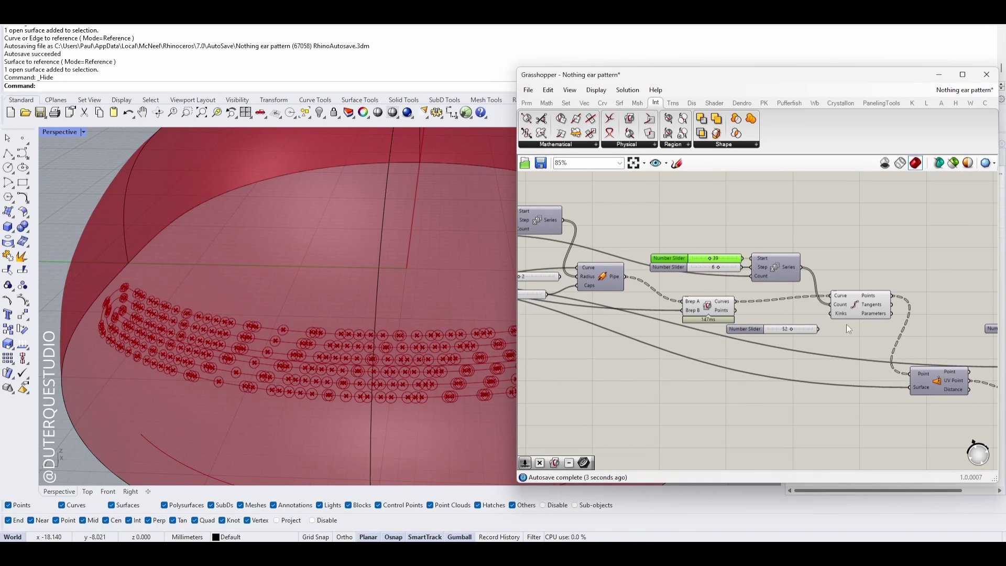
click(861, 310)
scroll(860, 306, up, 1)
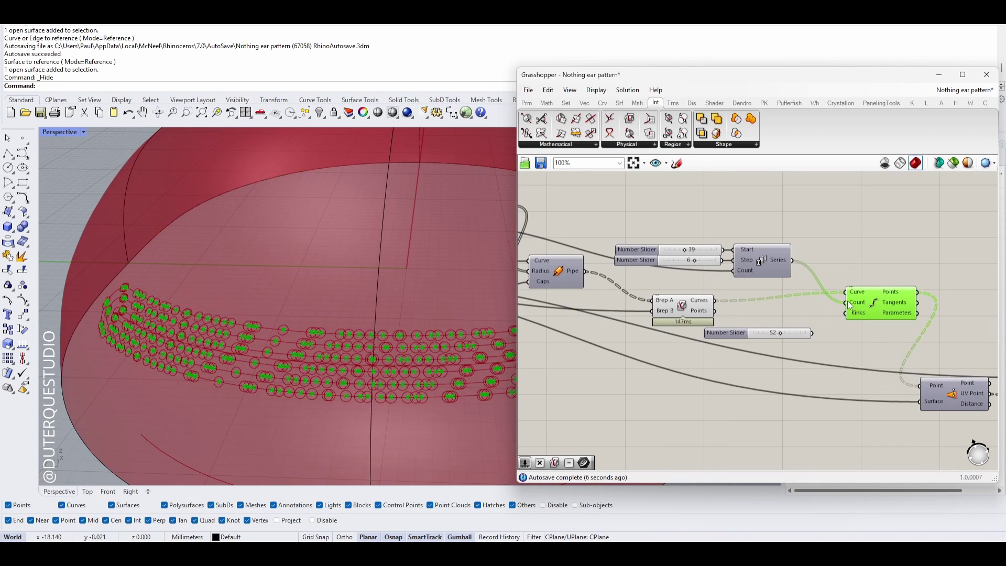
click(818, 303)
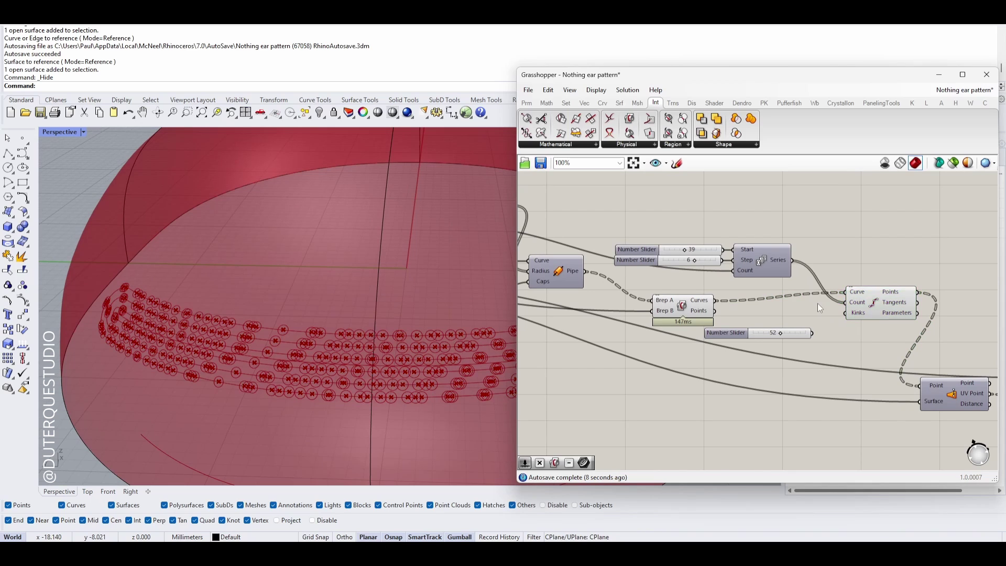
right_click(713, 304)
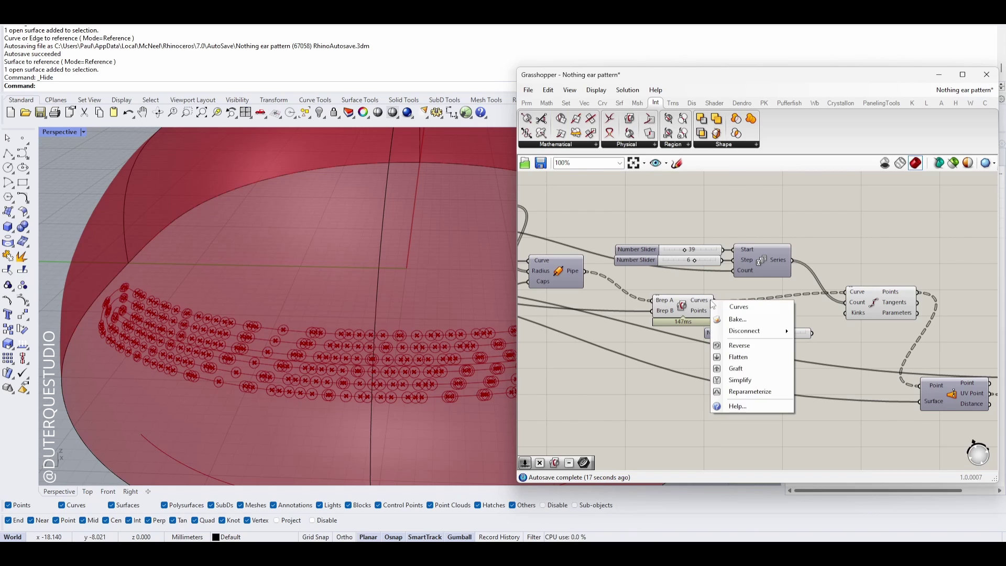
click(750, 354)
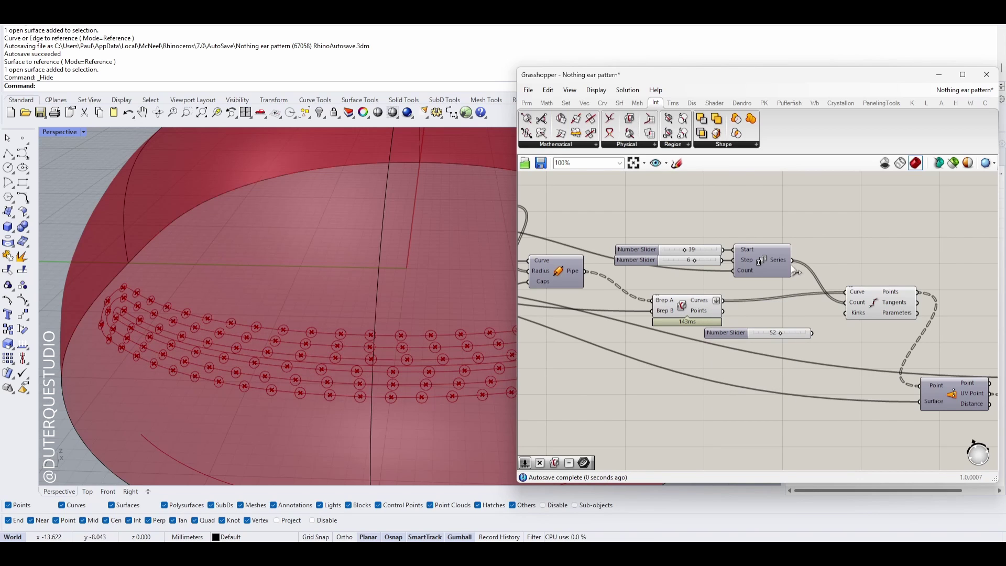
Set the number slider that controls where the base curve is split to 0.37
right_drag(650, 353, 620, 350)
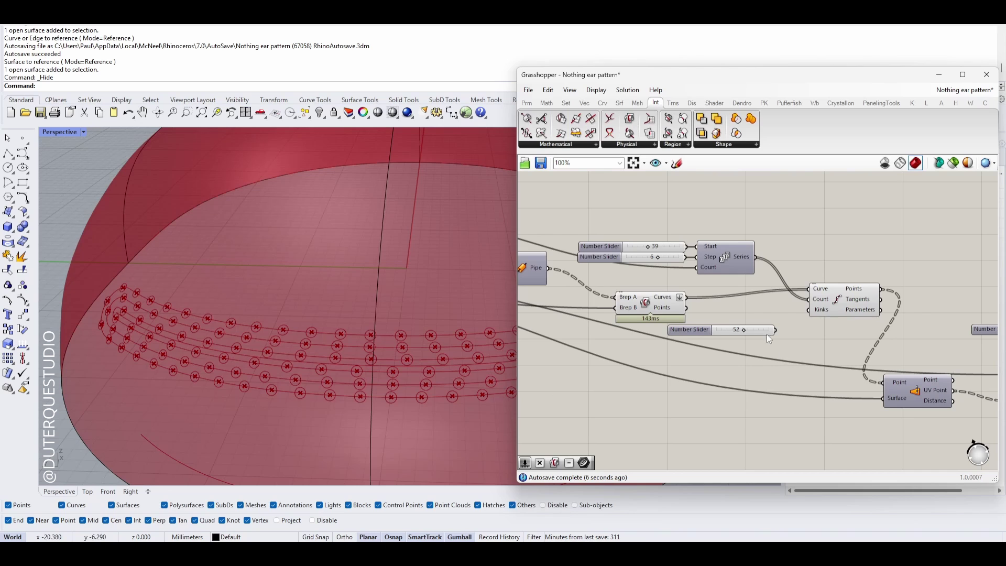
scroll(721, 296, up, 3)
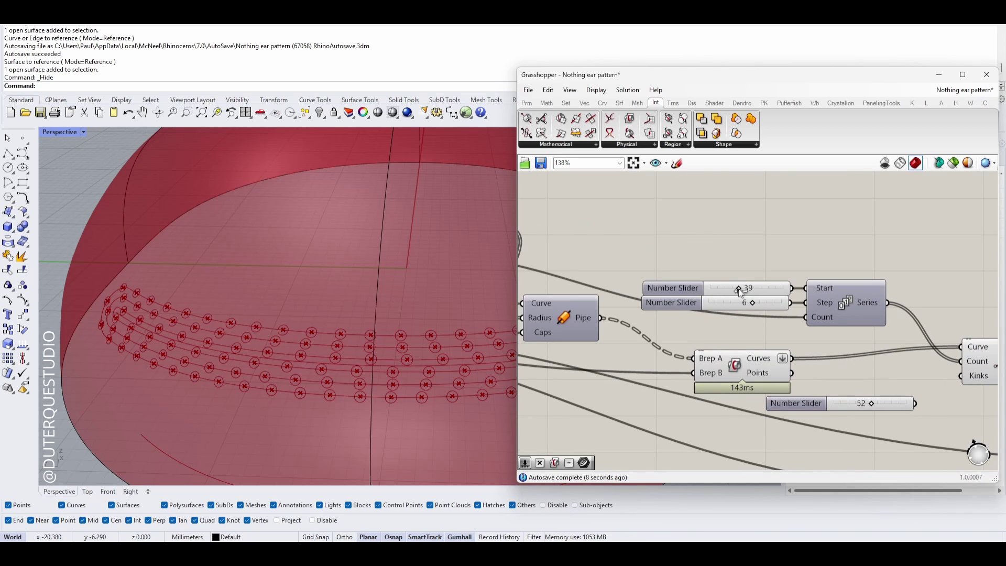
drag(740, 291, 753, 308)
scroll(794, 293, down, 3)
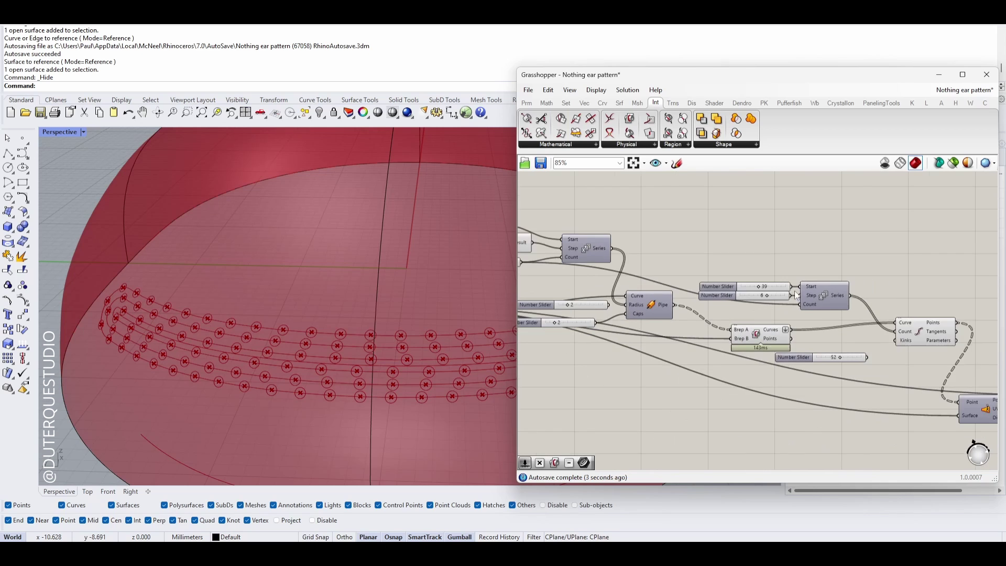
scroll(797, 295, down, 3)
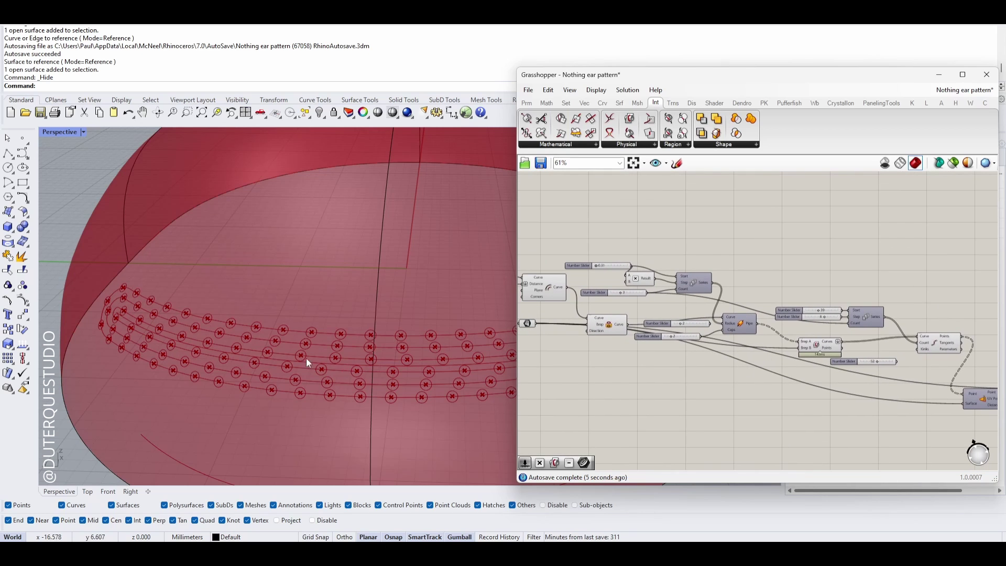
scroll(309, 363, down, 3)
right_drag(552, 335, 825, 369)
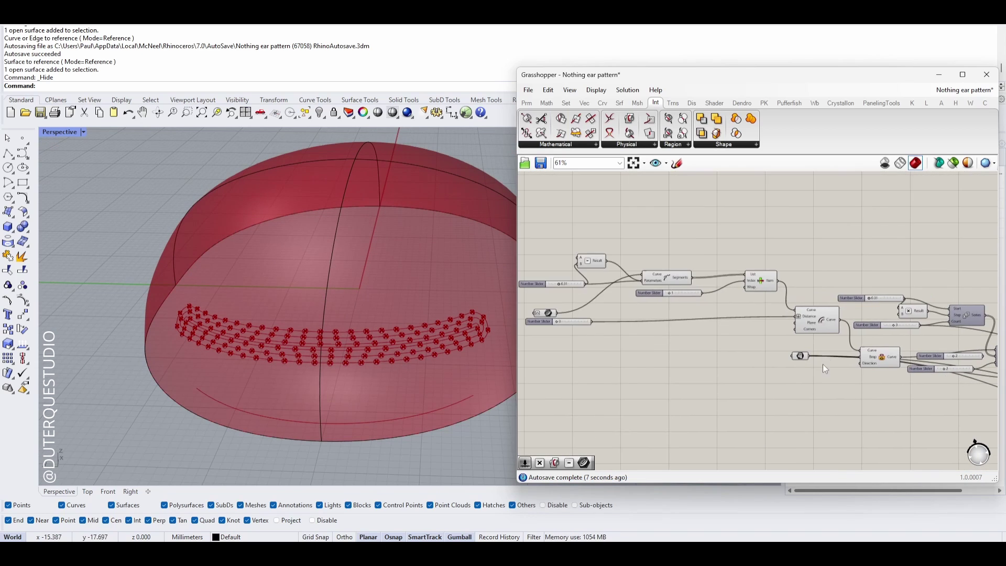
scroll(728, 369, up, 5)
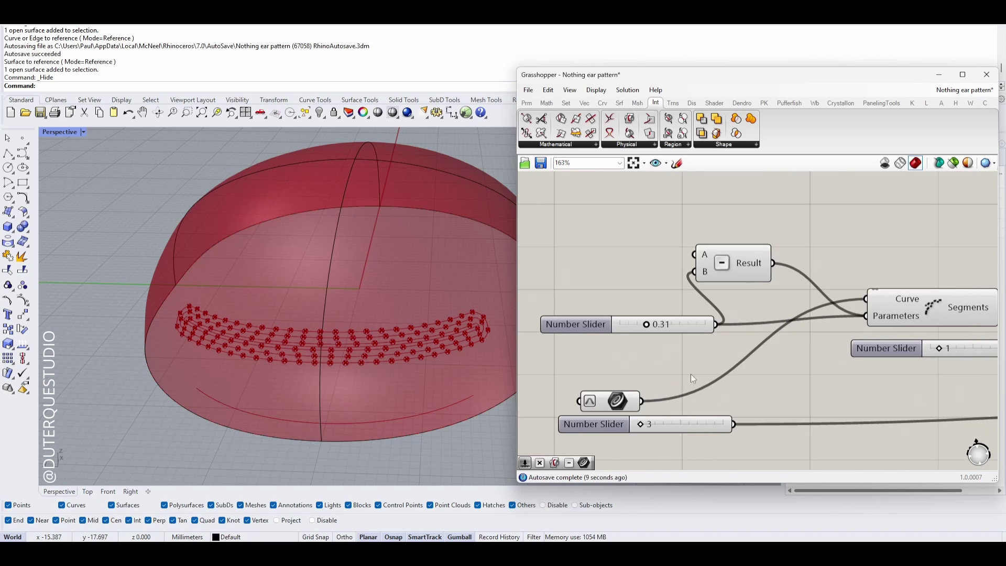
scroll(693, 378, down, 3)
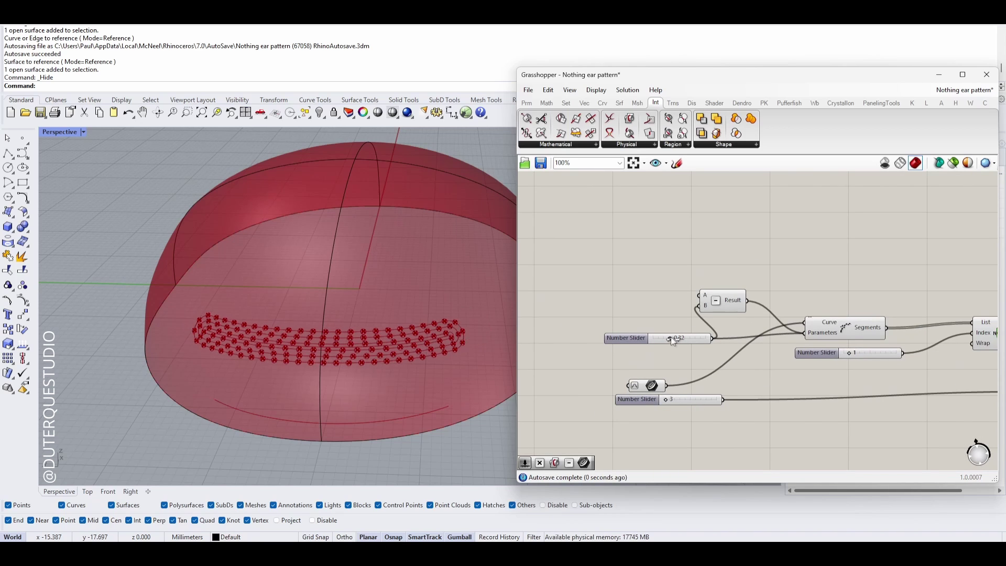
drag(671, 342, 671, 338)
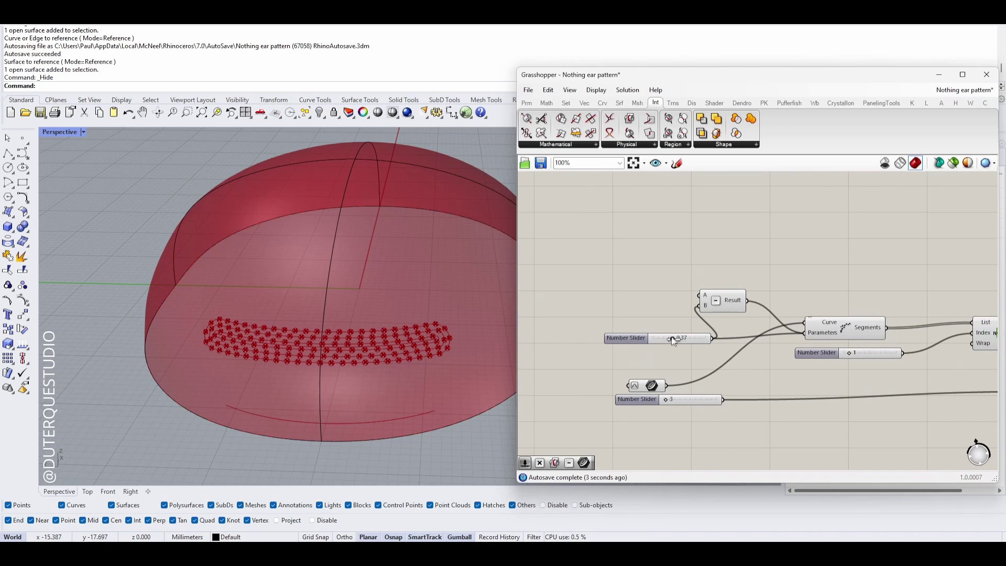
Set the slider driving the Offset Curve distance to 2 and nudge the base curve's split-position slider slightly higher
right_drag(729, 381, 578, 387)
right_drag(873, 421, 798, 386)
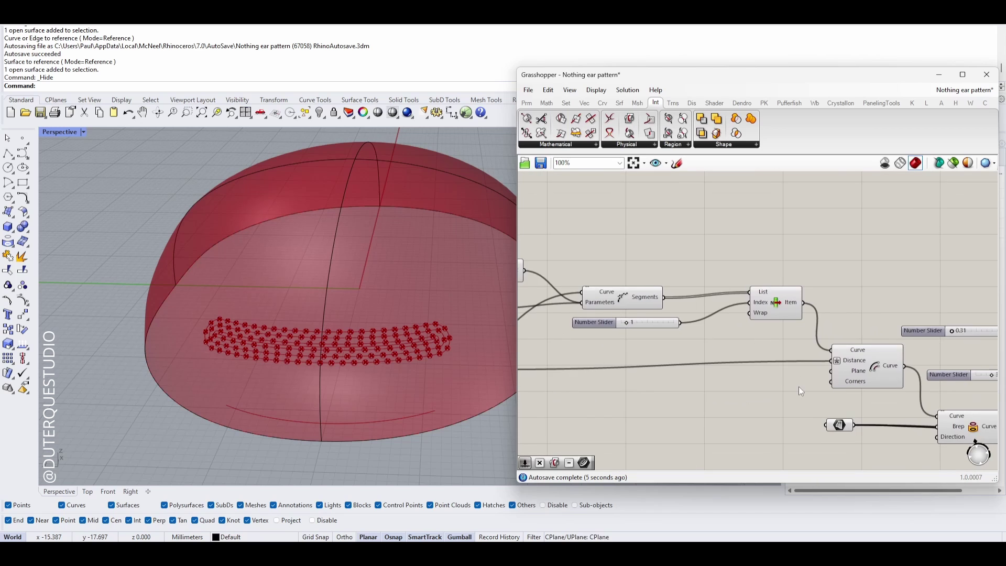
scroll(747, 393, down, 2)
right_drag(551, 374, 628, 356)
scroll(619, 355, up, 3)
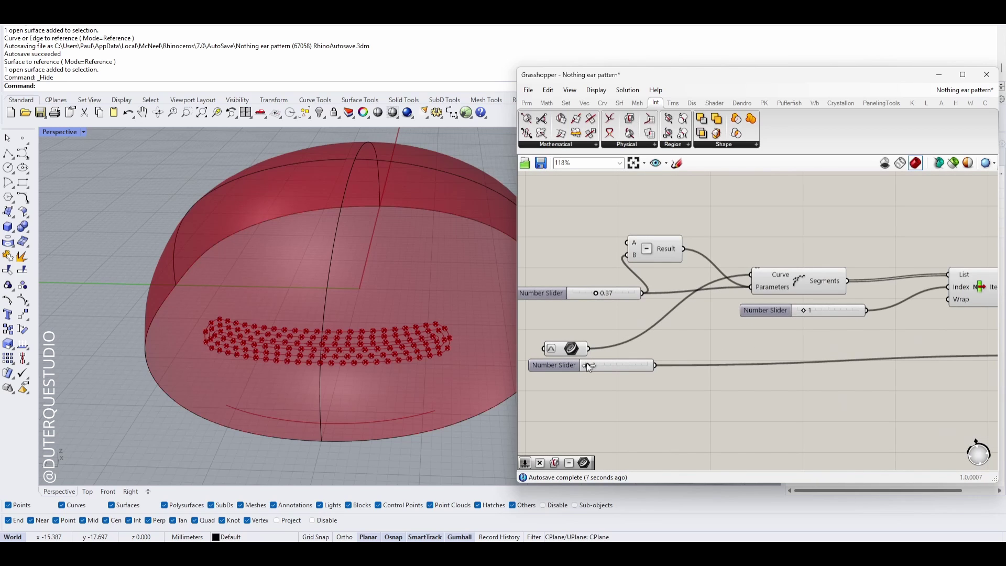
drag(589, 363, 587, 363)
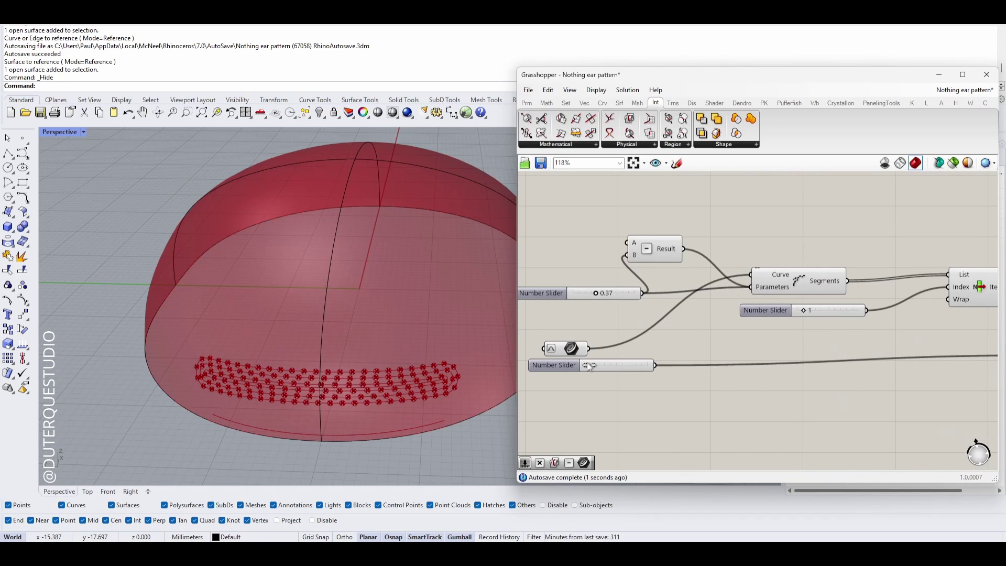
right_drag(634, 330, 672, 352)
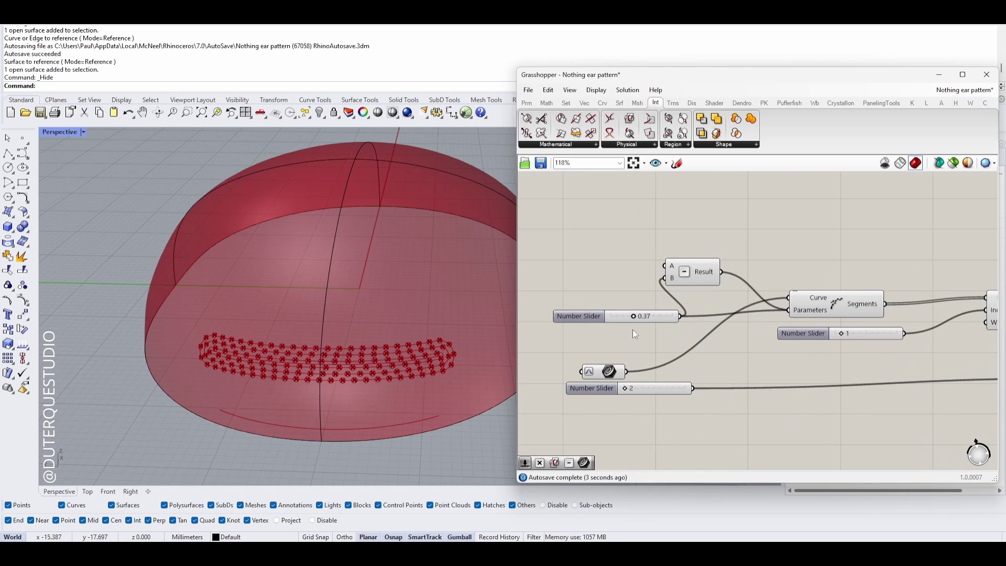
drag(633, 317, 636, 316)
Set the Start slider of the hole-count Series feeding Divide Curve to 48
scroll(969, 380, down, 3)
right_drag(969, 380, 605, 356)
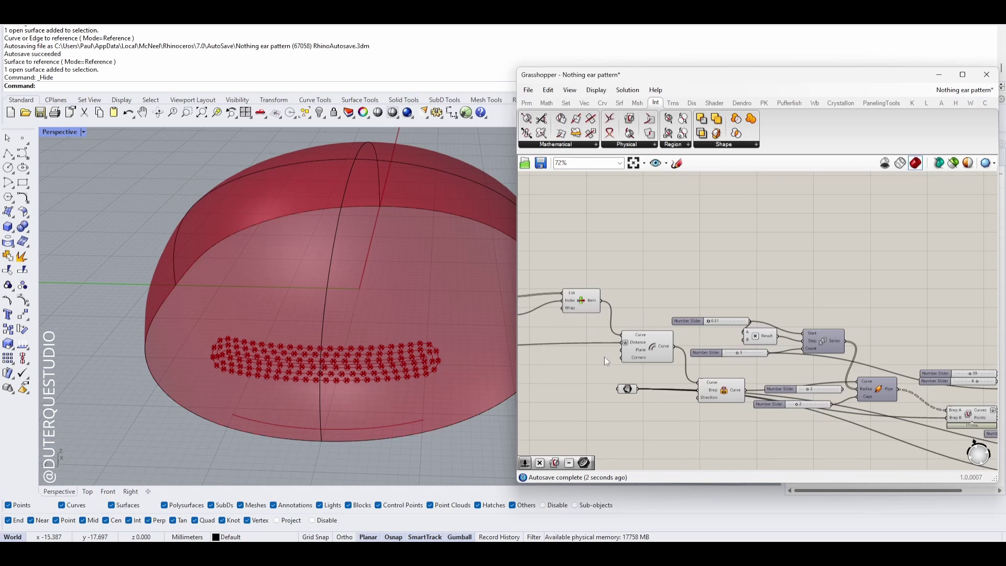
scroll(605, 356, up, 2)
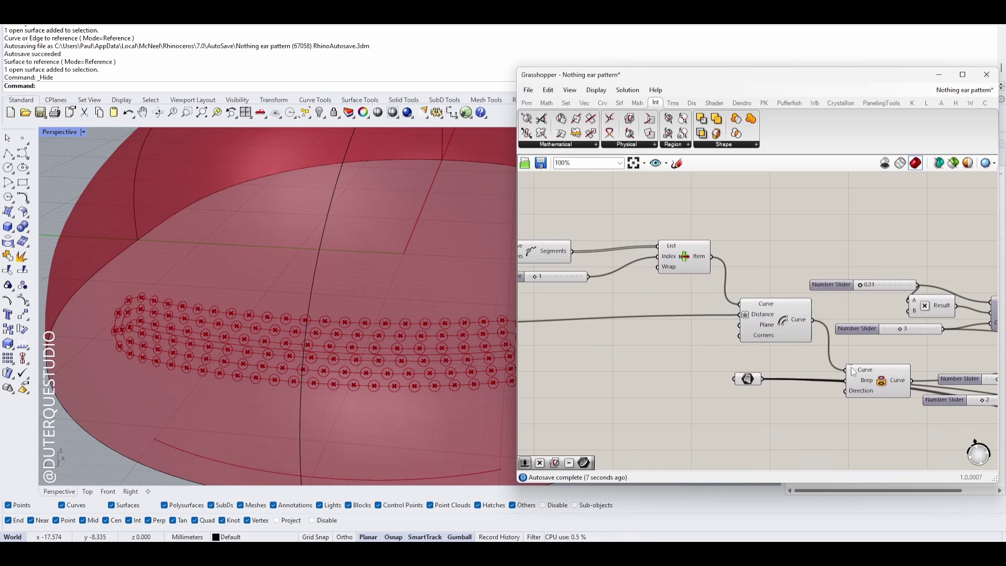
right_drag(852, 371, 365, 315)
scroll(124, 328, up, 4)
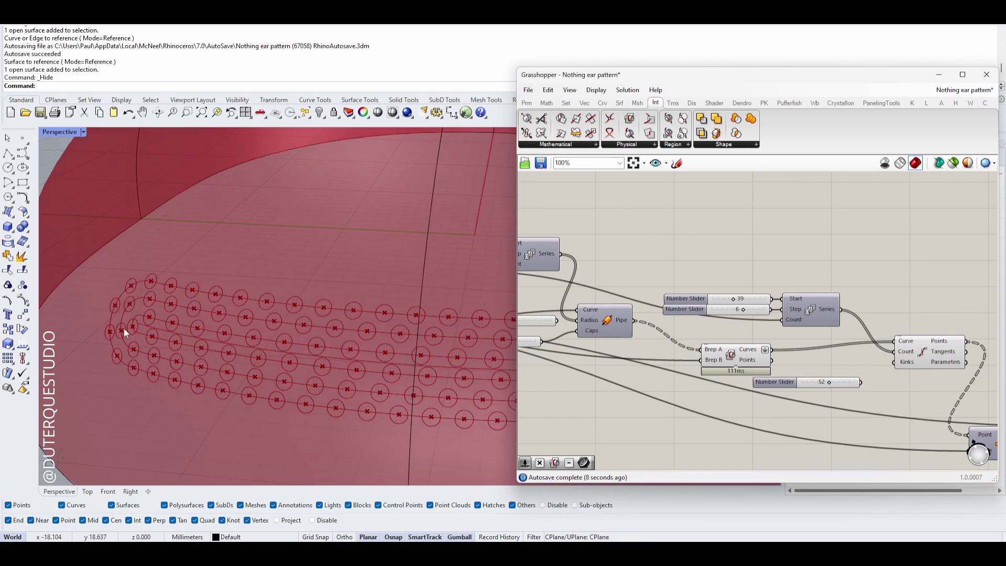
scroll(525, 362, down, 1)
scroll(744, 359, up, 2)
right_drag(743, 359, 771, 366)
drag(713, 297, 721, 297)
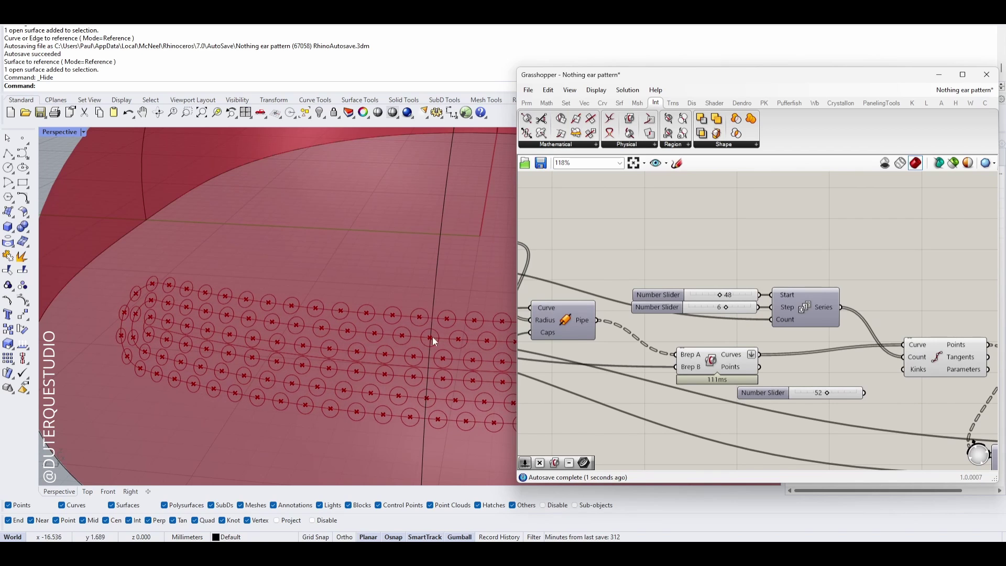
Examine how the holes line up between neighbouring rows and how the hole-count Series feeds the division and circle components
scroll(405, 379, down, 3)
scroll(405, 379, up, 5)
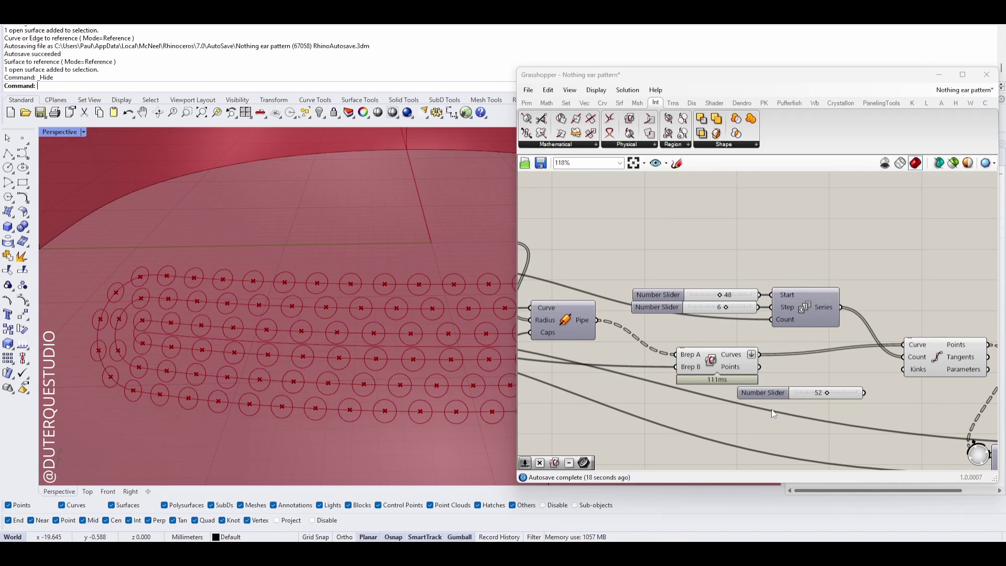
scroll(771, 409, down, 2)
click(806, 328)
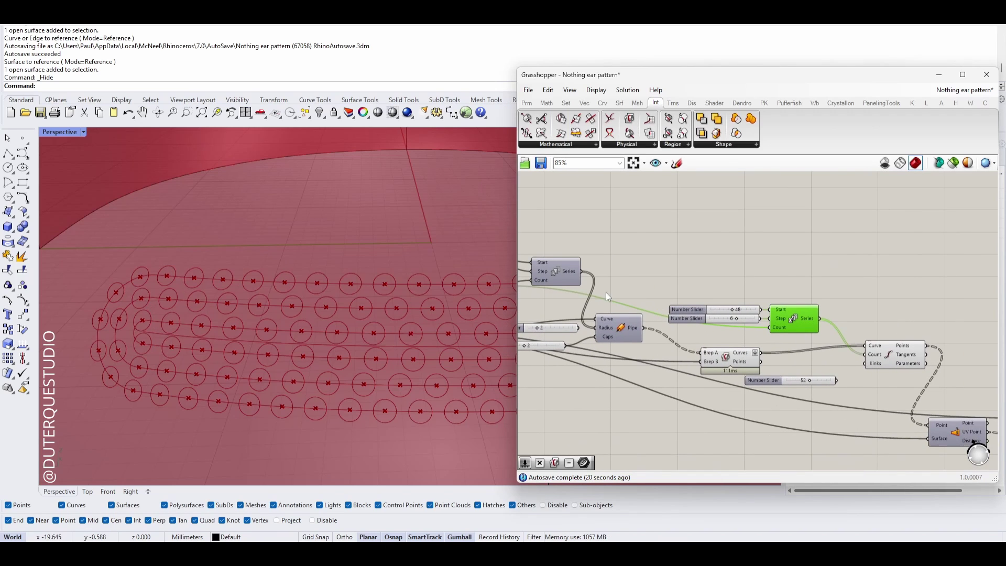
click(575, 280)
click(806, 323)
right_drag(769, 361, 708, 350)
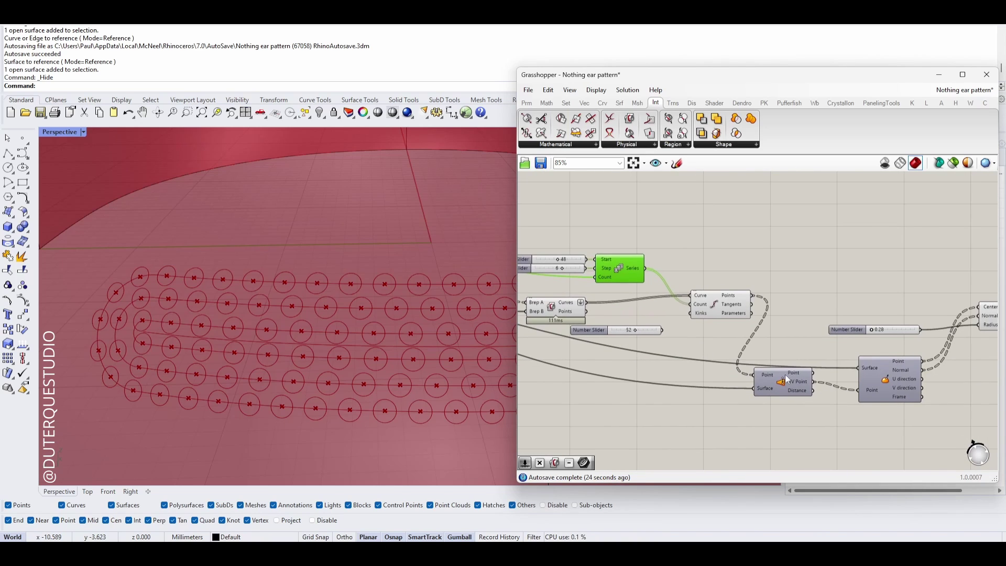
right_drag(667, 409, 805, 419)
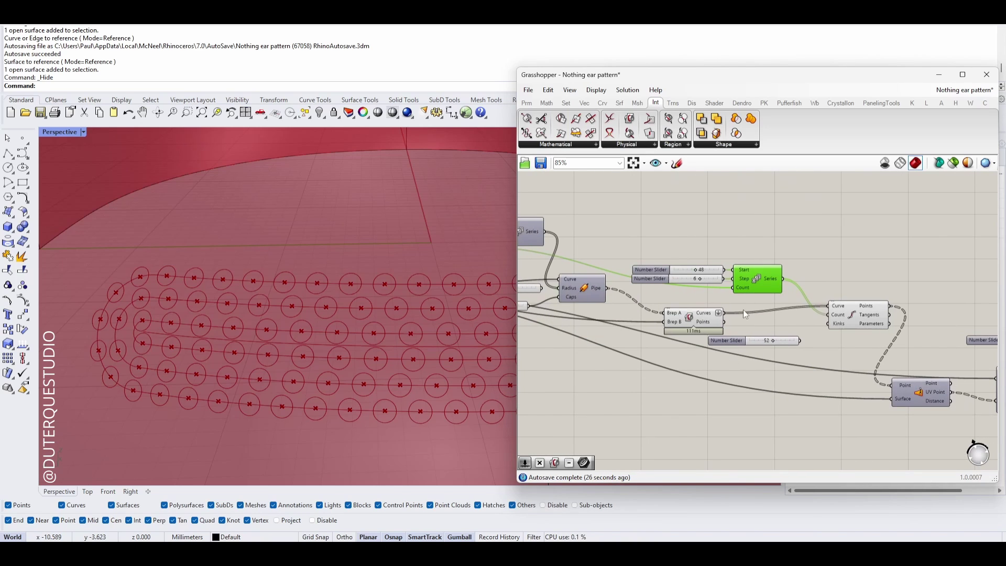
Move the Divide Curve component aside to make room and add a Seam component to the canvas
drag(857, 324, 876, 322)
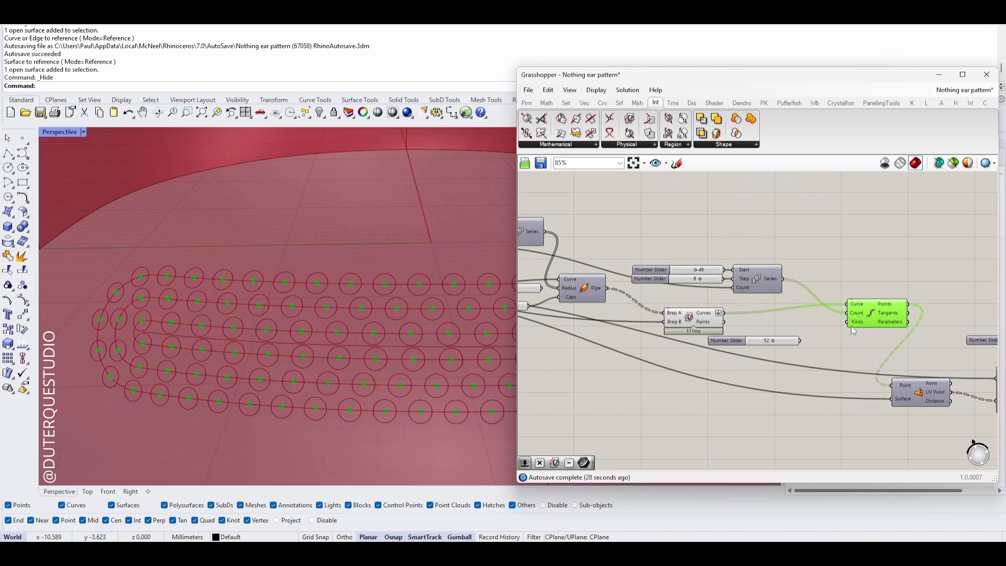
double_click(750, 403)
text(Seam)
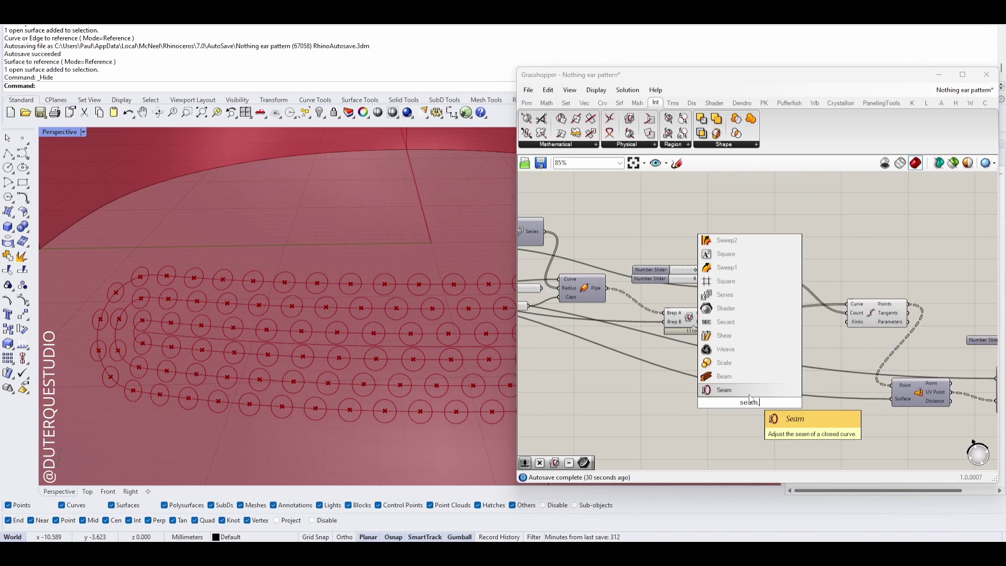
key(Return)
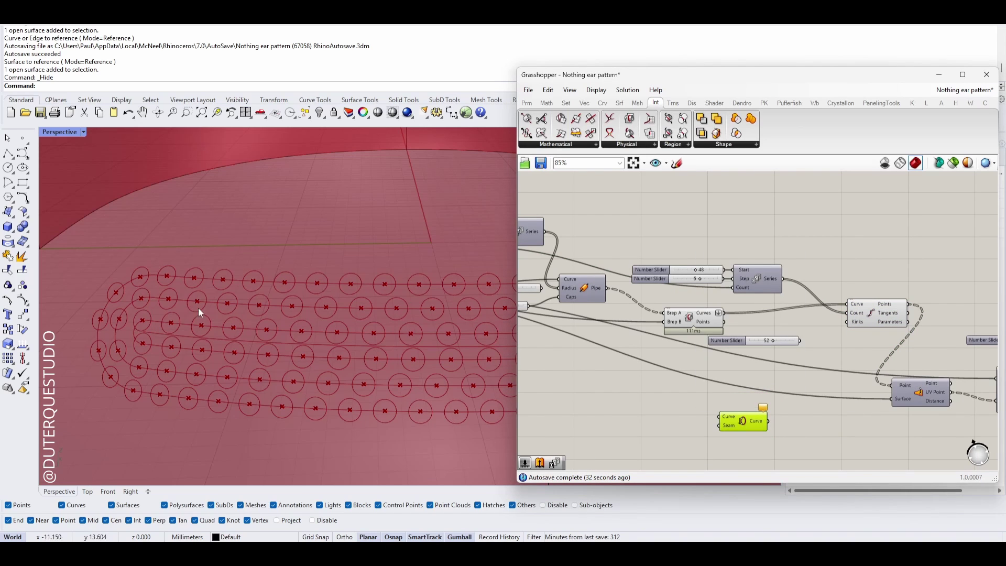
Insert the Seam component between the Brep intersection's Curves output and Divide Curve's Curve input, moving the unused 52 slider out of the way
scroll(733, 380, down, 2)
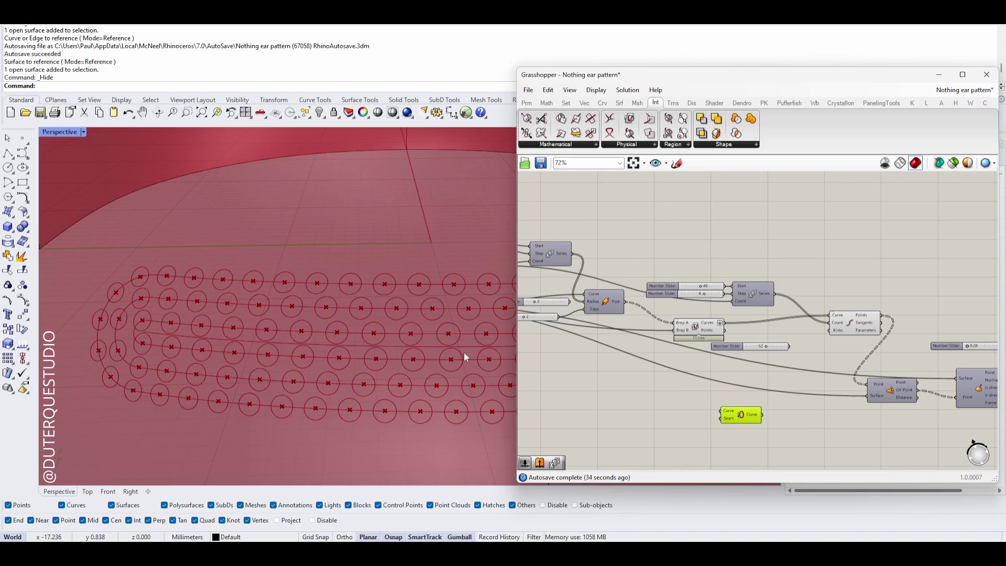
scroll(723, 389, up, 2)
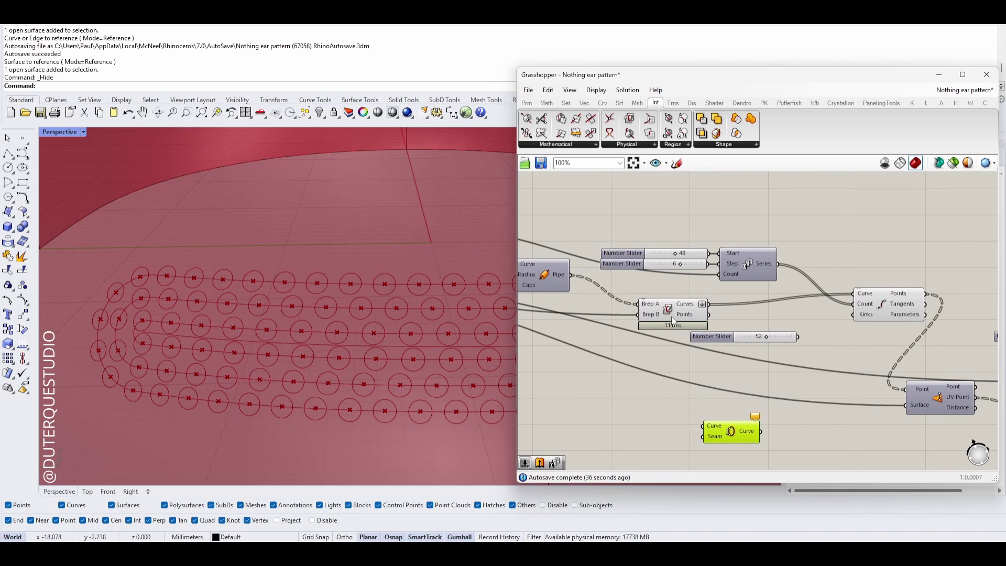
drag(671, 316, 653, 312)
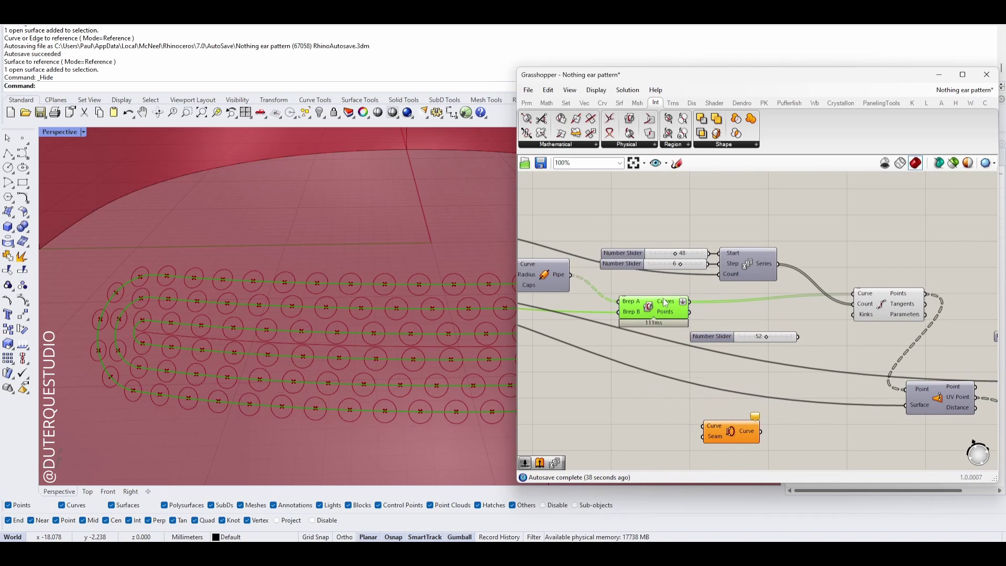
drag(722, 433, 766, 319)
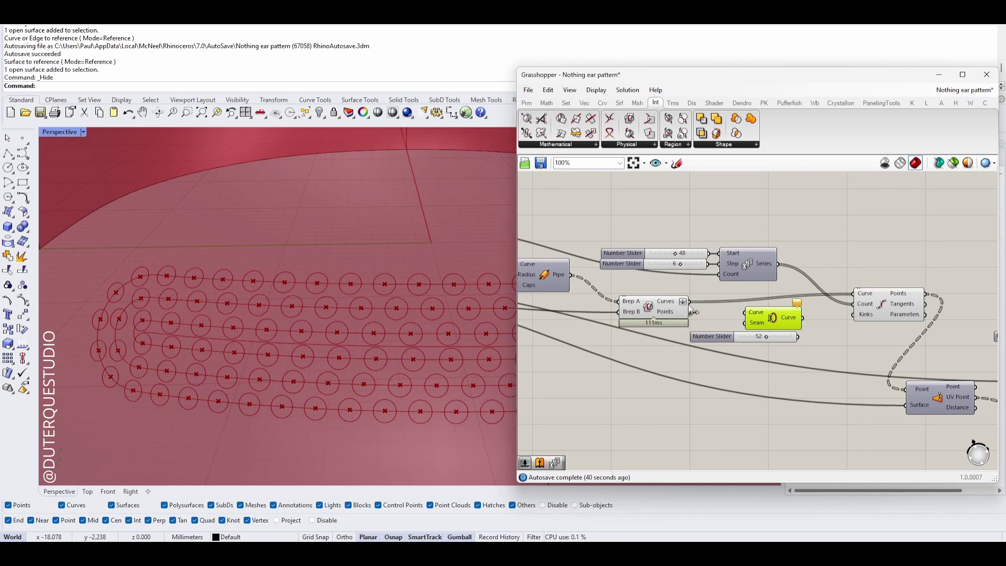
drag(692, 312, 854, 294)
drag(746, 336, 723, 455)
drag(754, 321, 751, 313)
Duplicate the hole-count Series with its 48 and 6 sliders below the original and wire the copy into the Seam input
click(663, 264)
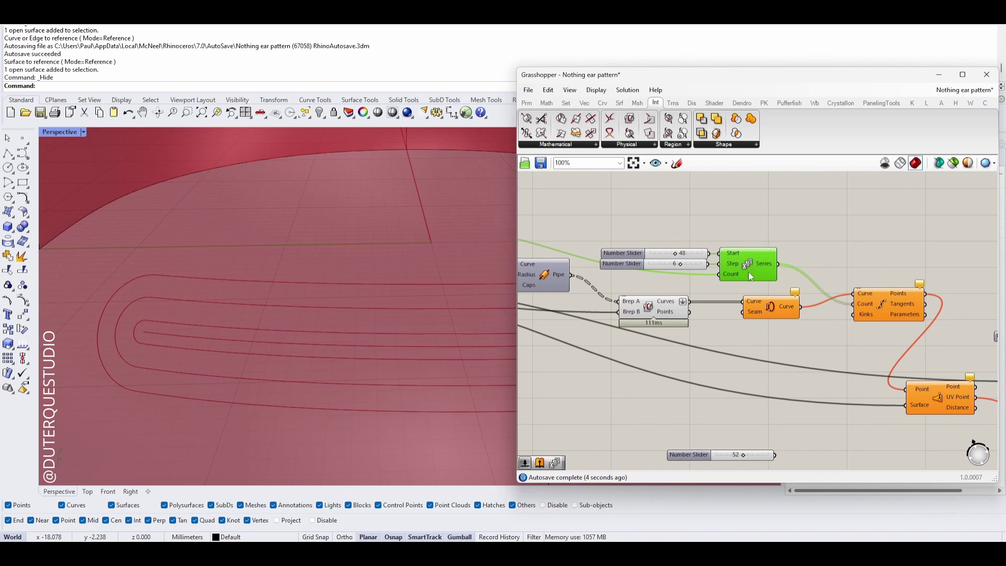
key(Caps_Lock)
click(656, 255)
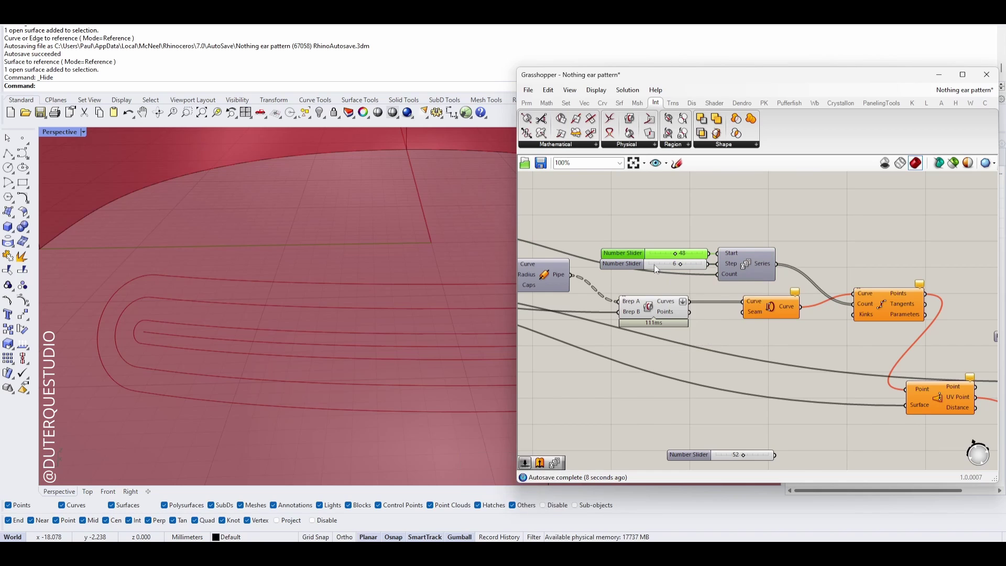
key(Caps_Lock)
shift+click(646, 266)
shift+click(746, 267)
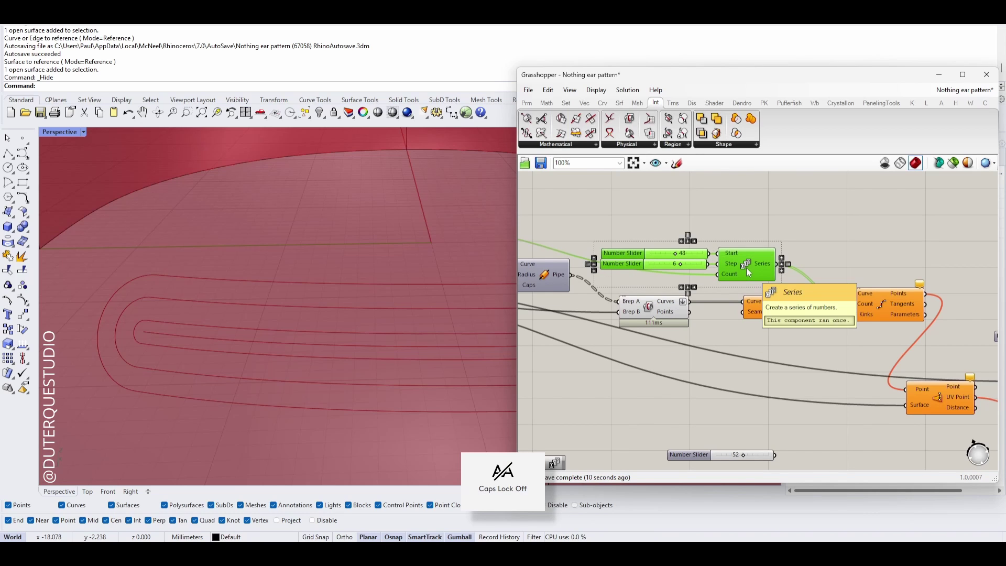
drag(746, 268, 747, 323)
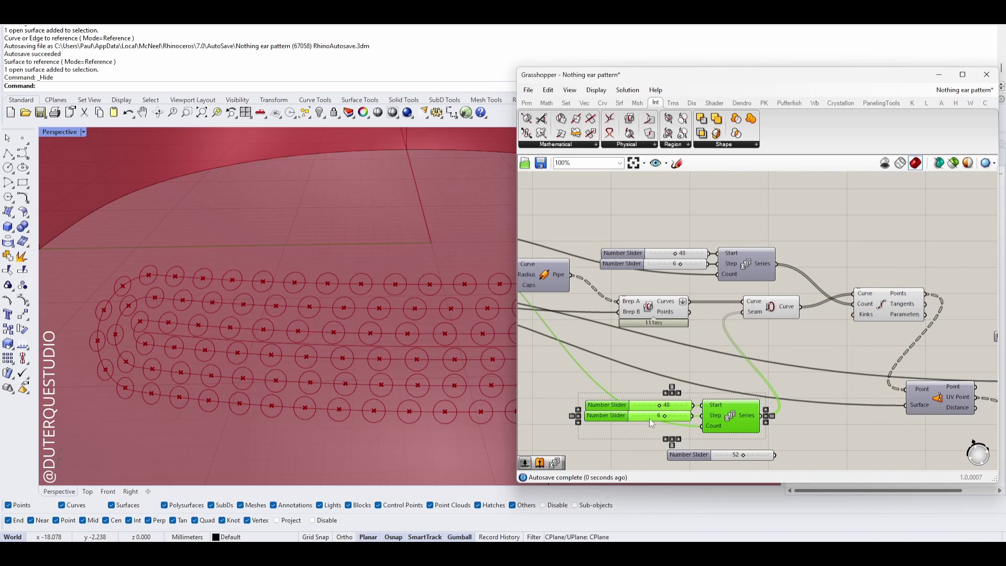
Lower the copied Series' Start and Step sliders to 0, then tidy its placement and delete the unused 52 slider
drag(663, 409, 636, 417)
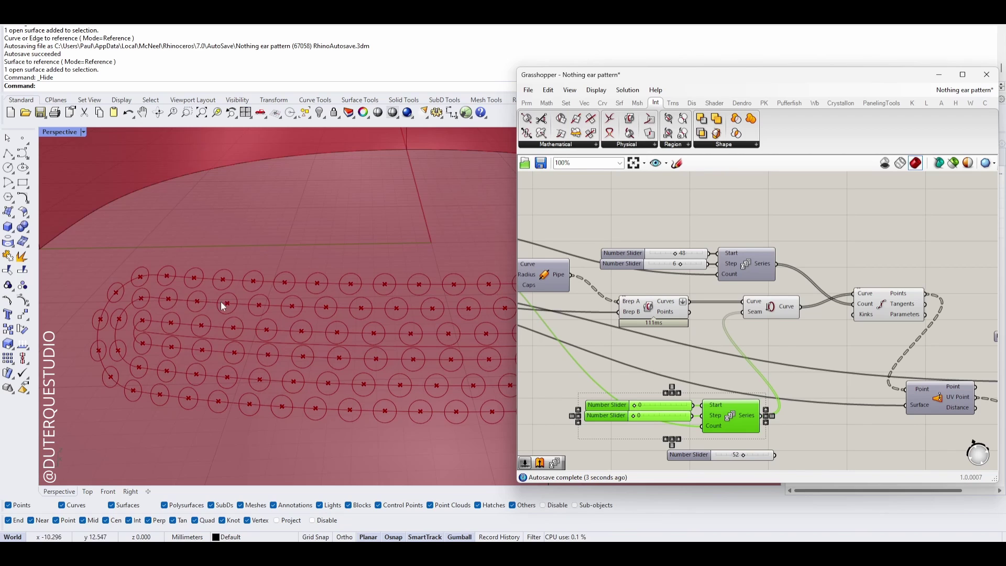
drag(635, 416, 605, 373)
click(690, 455)
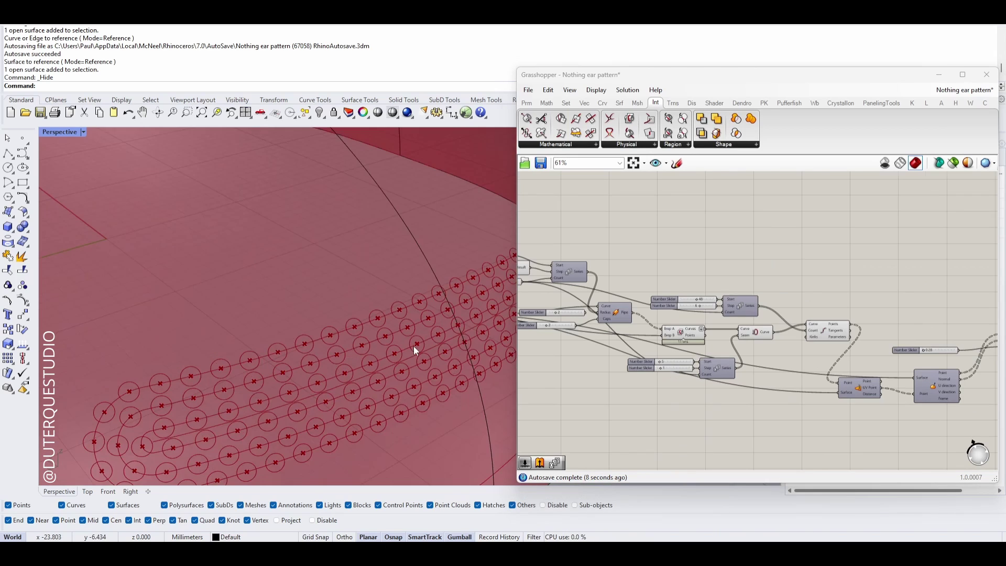
Examine the staggered hole pattern on the earbud surface from several angles and check the circle components in the definition
scroll(416, 356, down, 8)
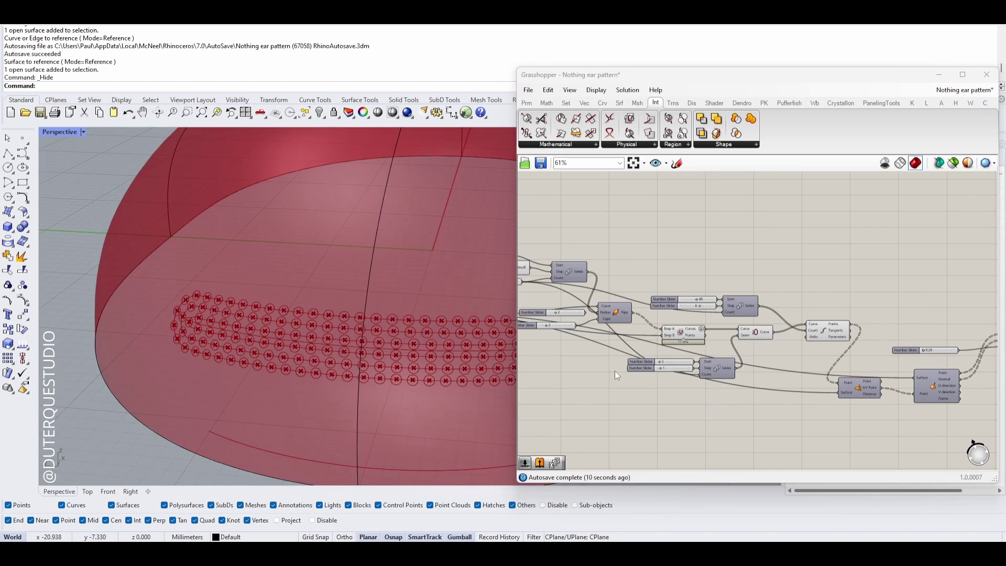
scroll(779, 413, down, 3)
scroll(779, 413, up, 3)
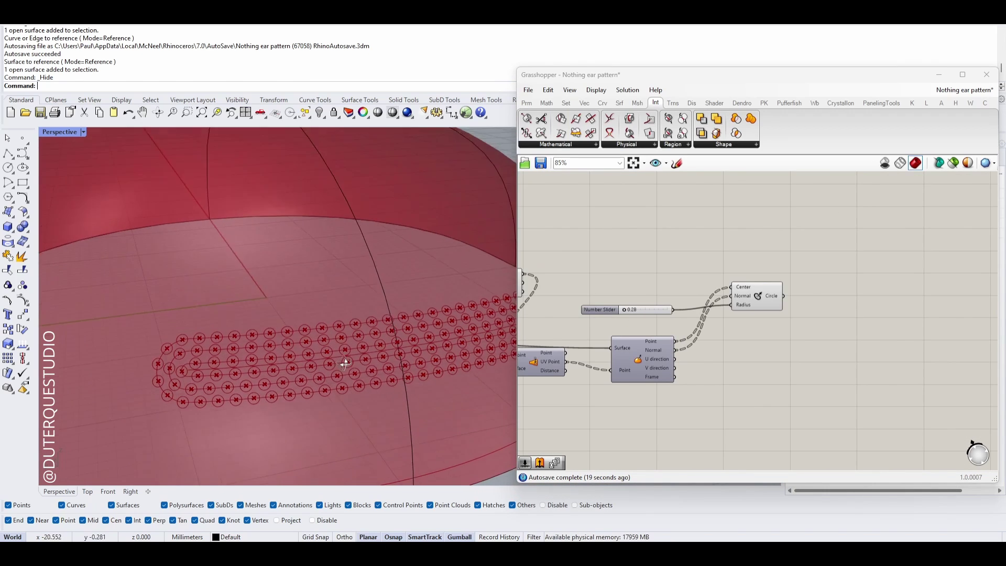
scroll(691, 390, up, 3)
right_drag(690, 391, 793, 384)
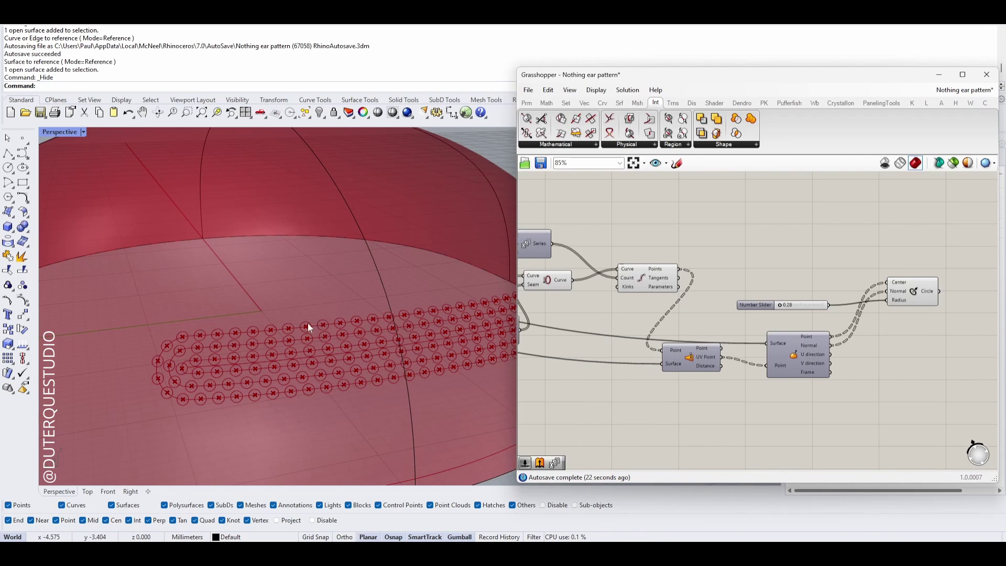
scroll(323, 355, up, 3)
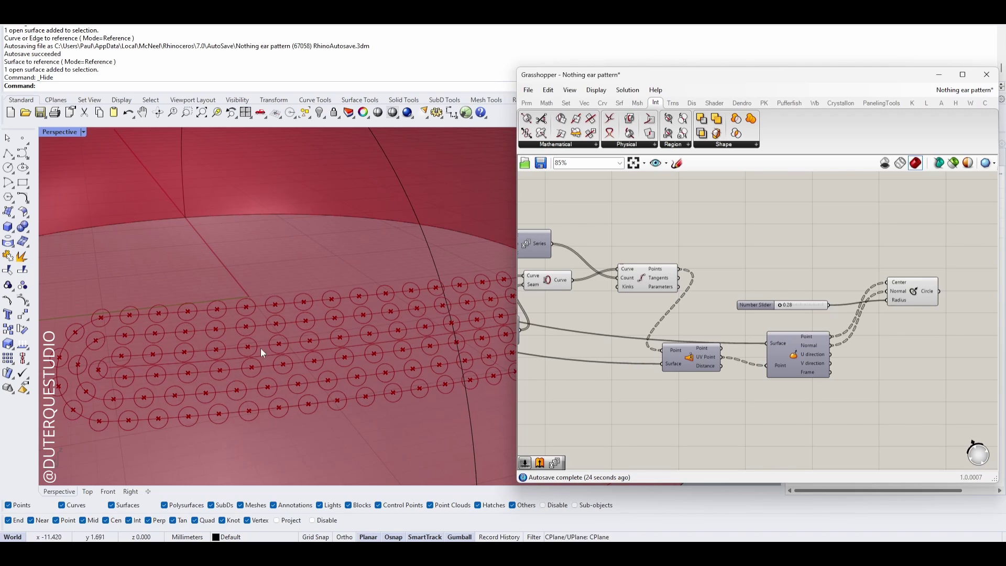
scroll(721, 386, down, 3)
scroll(792, 378, up, 3)
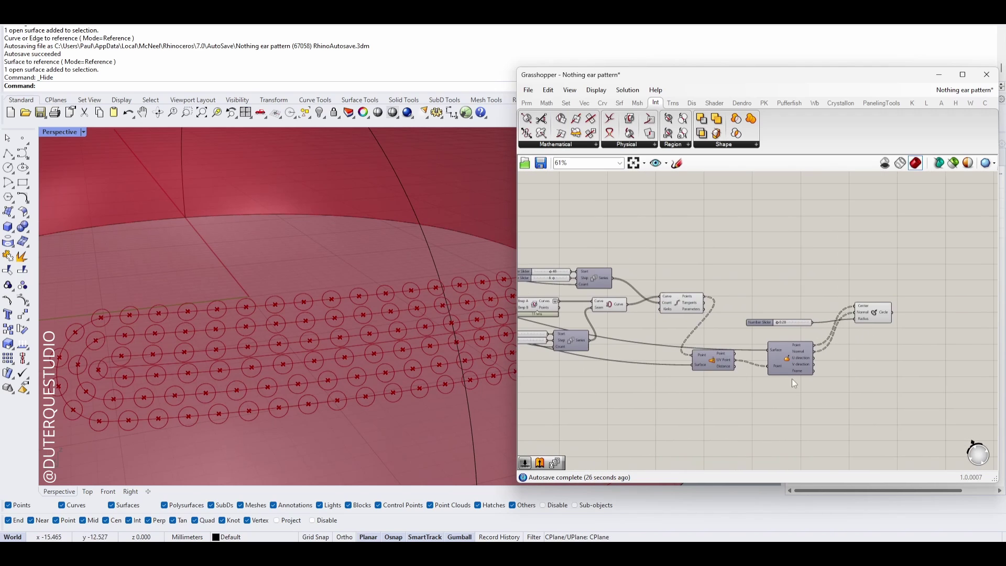
Set the Circle component's radius slider to 0.16
drag(782, 320, 781, 321)
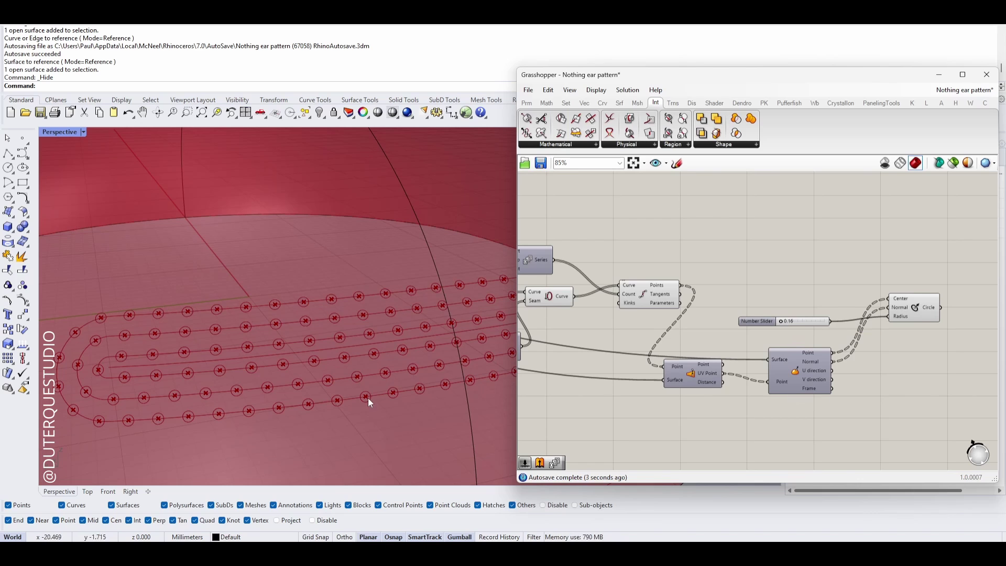
scroll(445, 421, down, 5)
right_drag(444, 420, 361, 419)
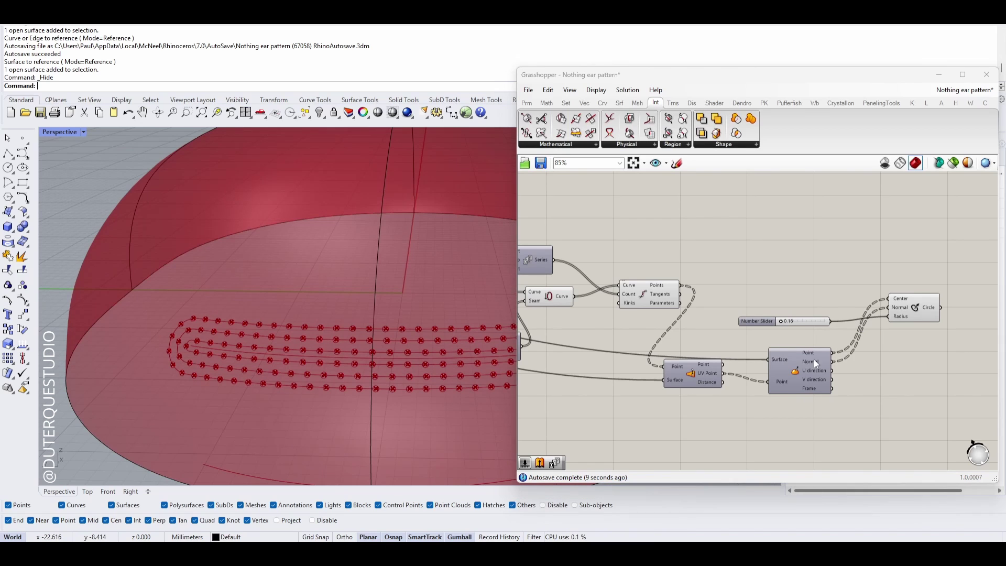
right_drag(828, 341, 636, 352)
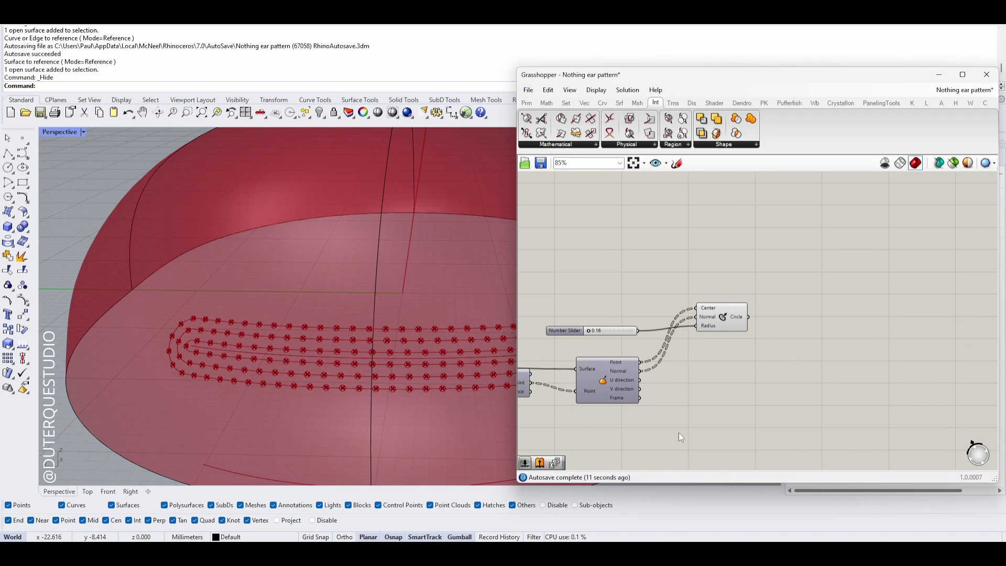
double_click(815, 328)
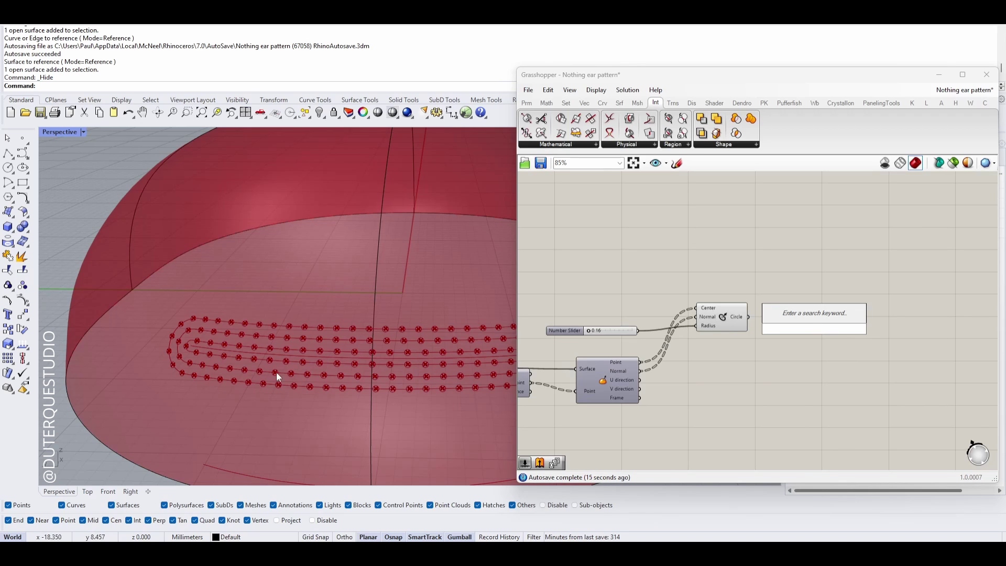
right_drag(273, 373, 451, 420)
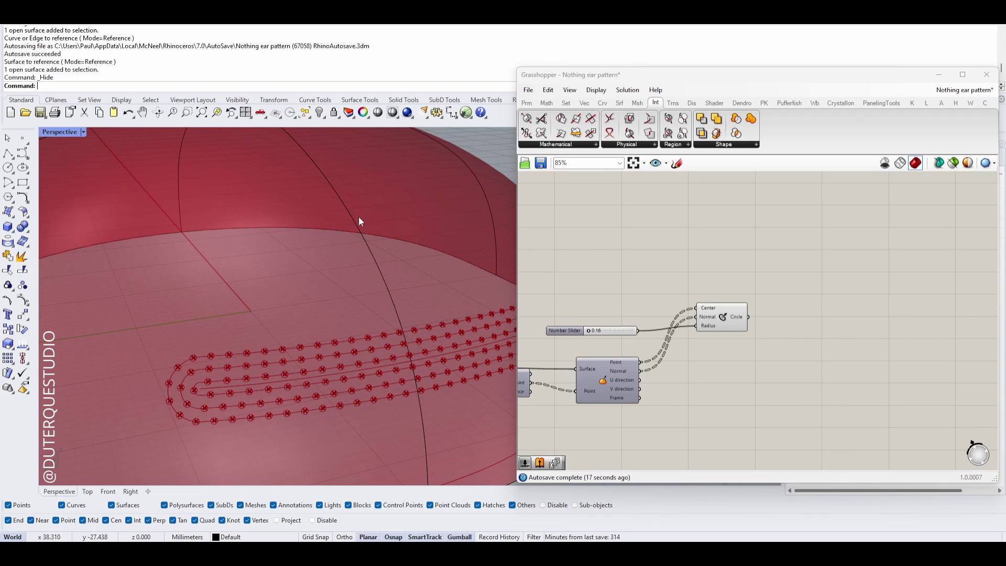
Add an Extrusion component to the definition beyond the Circle component
scroll(831, 293, up, 2)
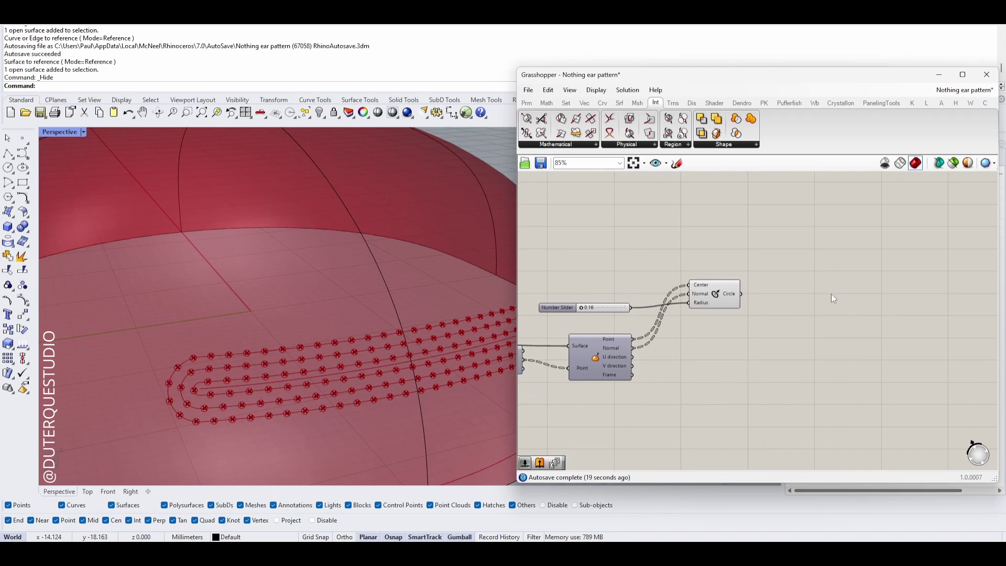
double_click(795, 329)
text(extrusion)
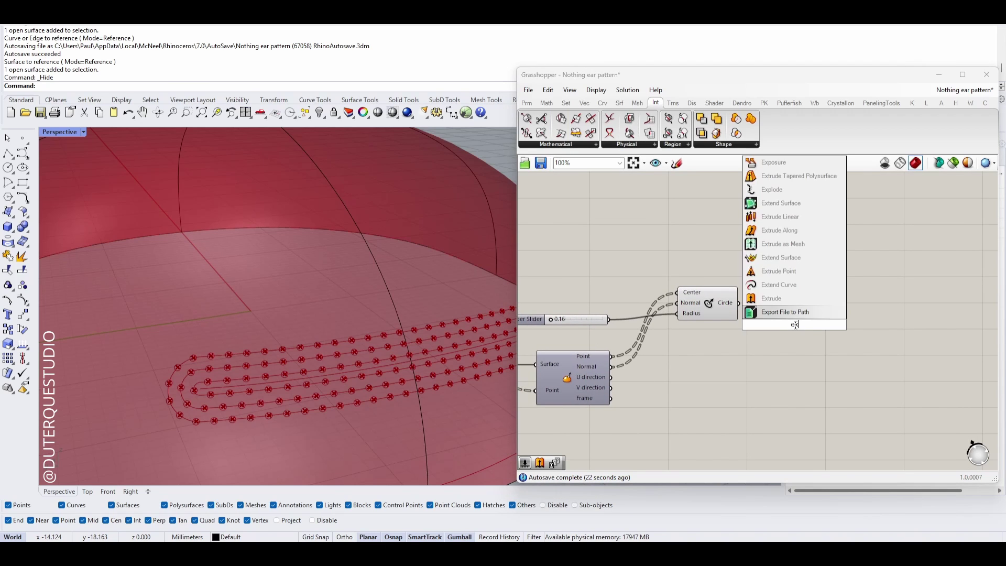
key(Return)
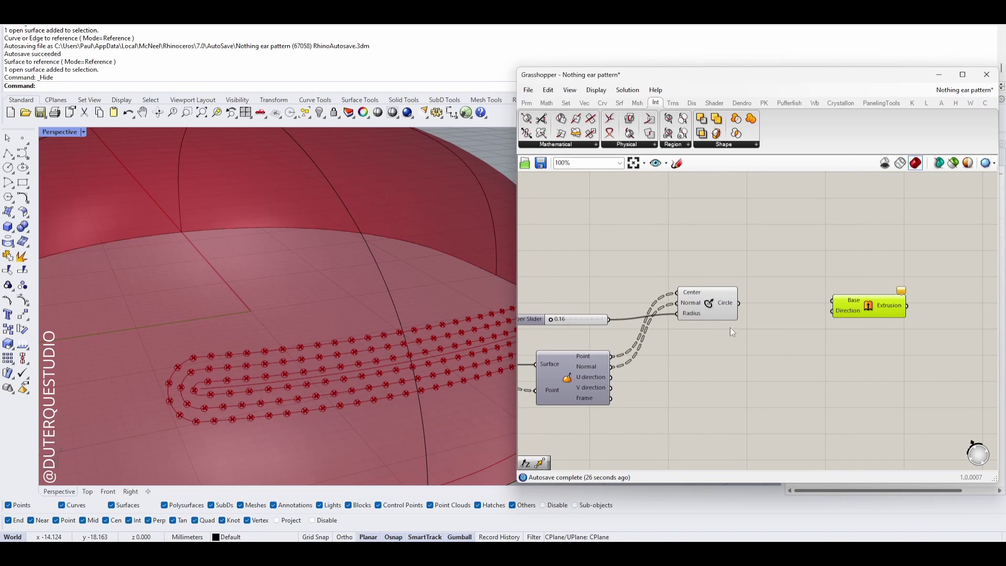
Insert a Move component between Circle and Extrusion and wire the circles into its Geometry input
right_drag(272, 455, 448, 374)
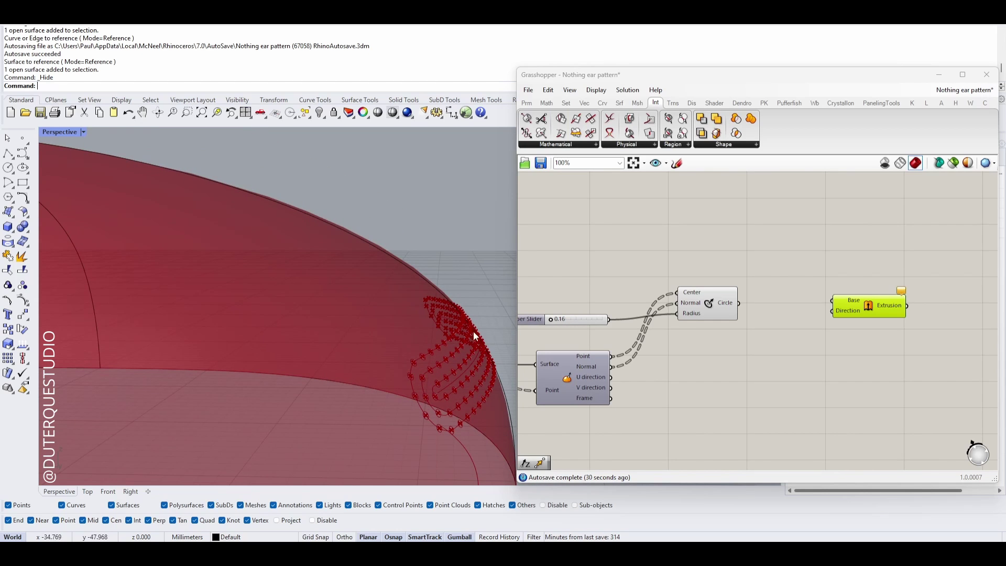
right_drag(453, 332, 668, 379)
scroll(691, 344, up, 3)
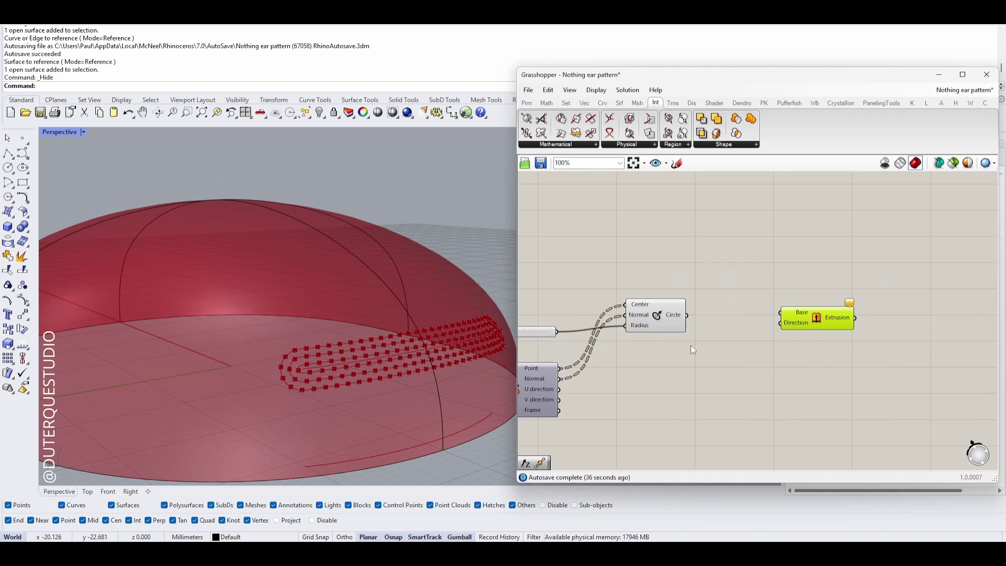
click(696, 384)
double_click(696, 383)
text(move)
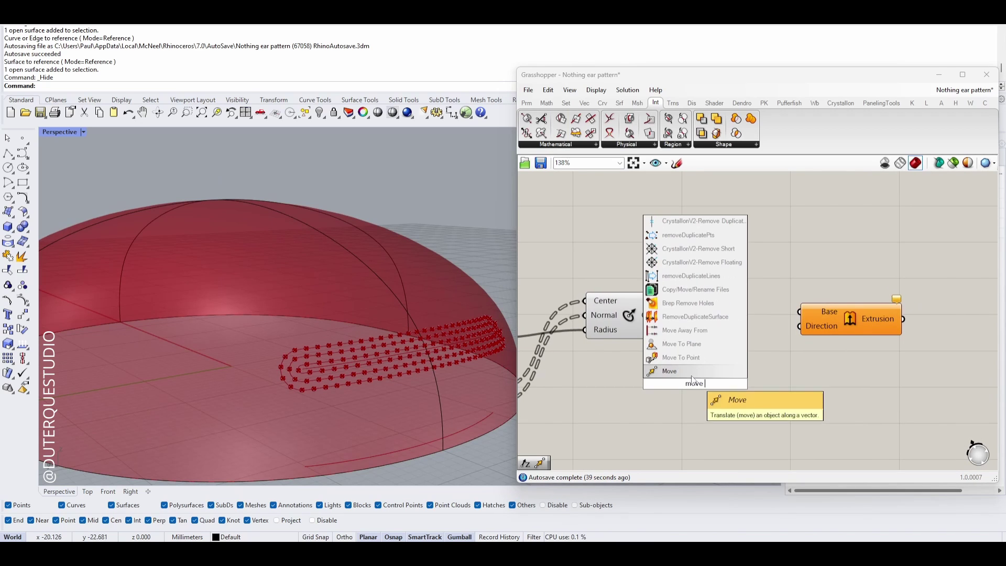
key(Return)
drag(671, 315, 729, 331)
drag(738, 333, 768, 323)
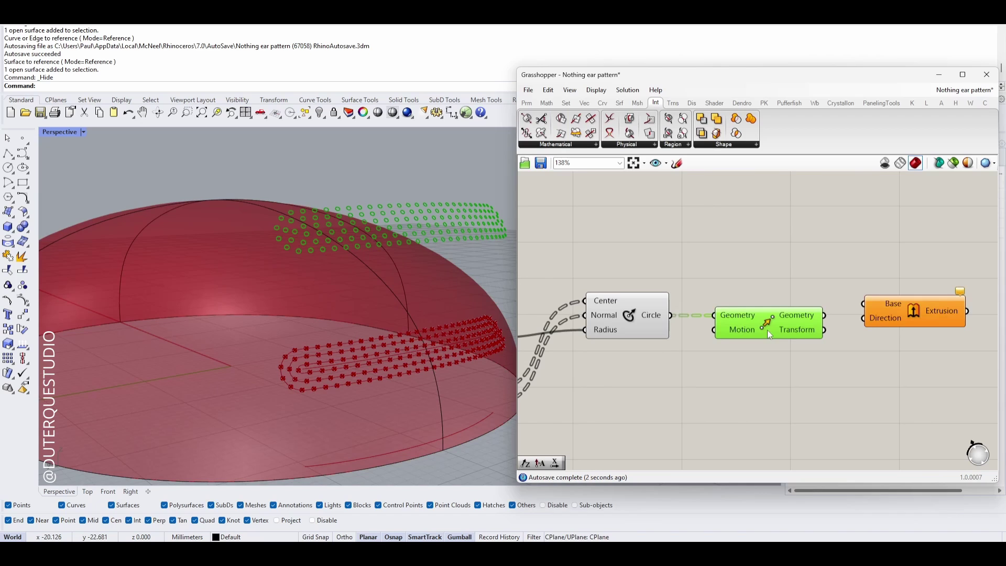
Wire the surface evaluation's Normal output into Move's Motion input and inspect the shifted circles
right_drag(372, 328, 461, 322)
right_drag(631, 369, 780, 355)
drag(642, 389, 864, 316)
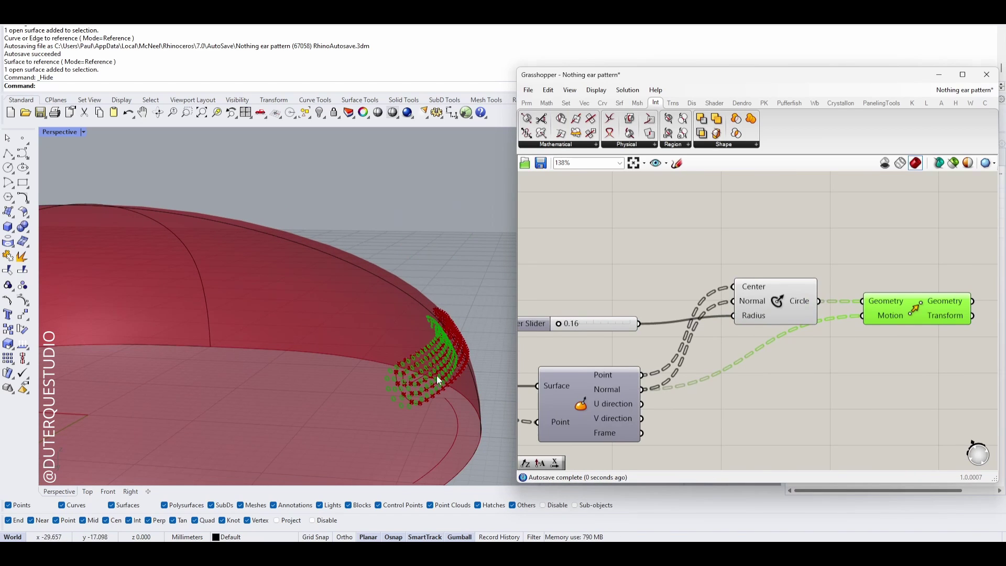
right_drag(439, 381, 454, 352)
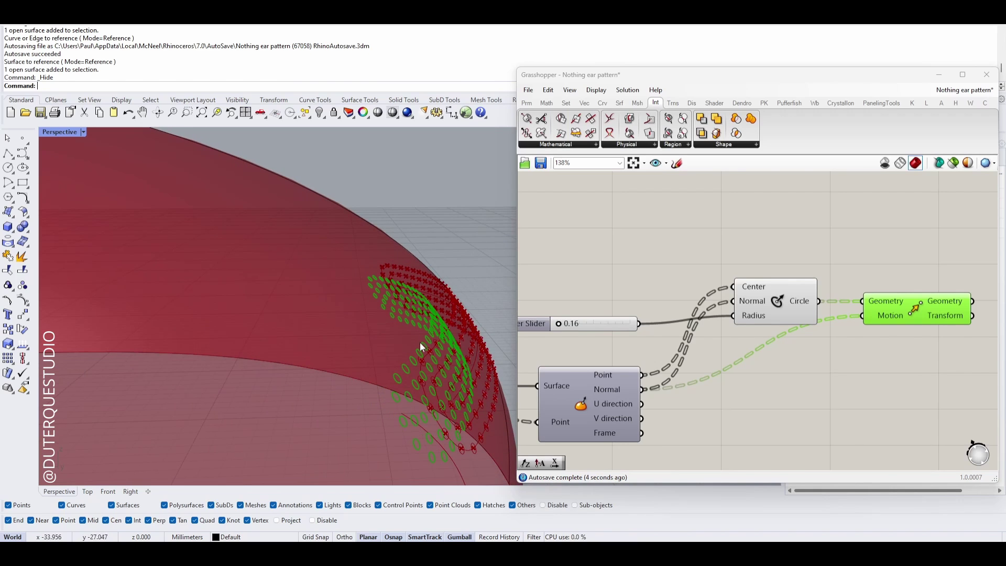
scroll(420, 344, down, 4)
Wire the moved circles into Extrusion's Base input and the surface normals into its Direction input
right_drag(760, 367, 637, 355)
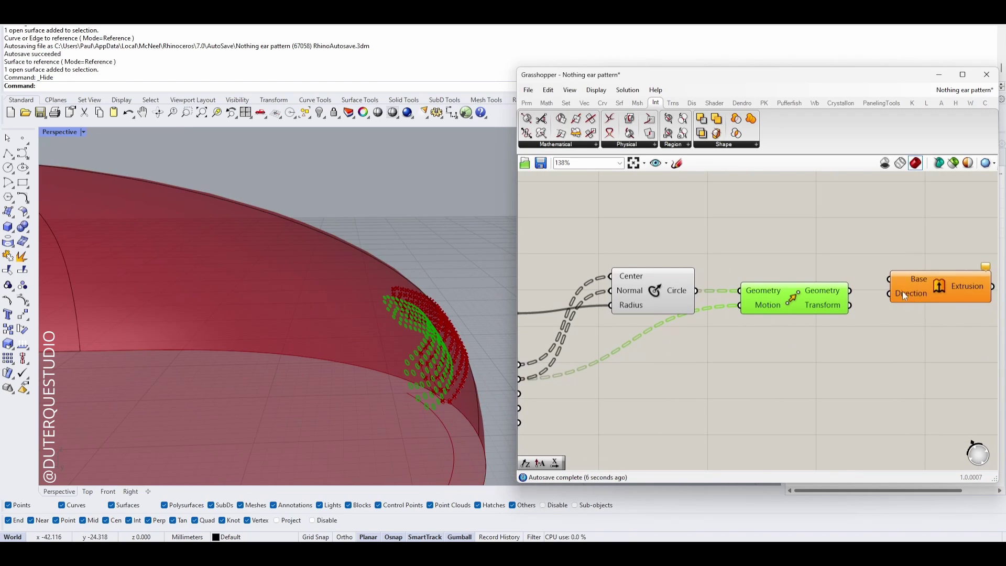
drag(903, 291, 912, 306)
drag(850, 290, 900, 295)
scroll(888, 210, down, 1)
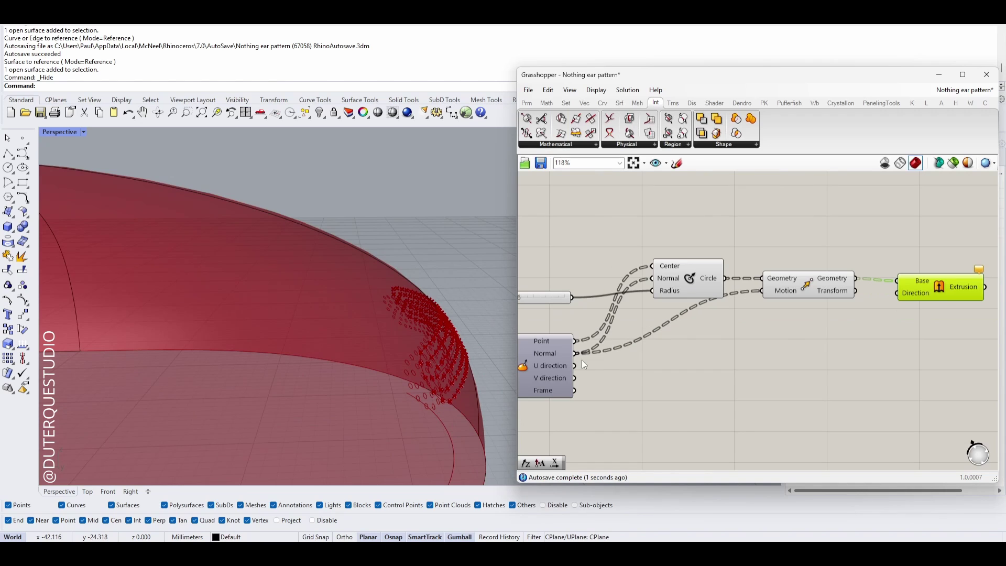
drag(576, 356, 896, 293)
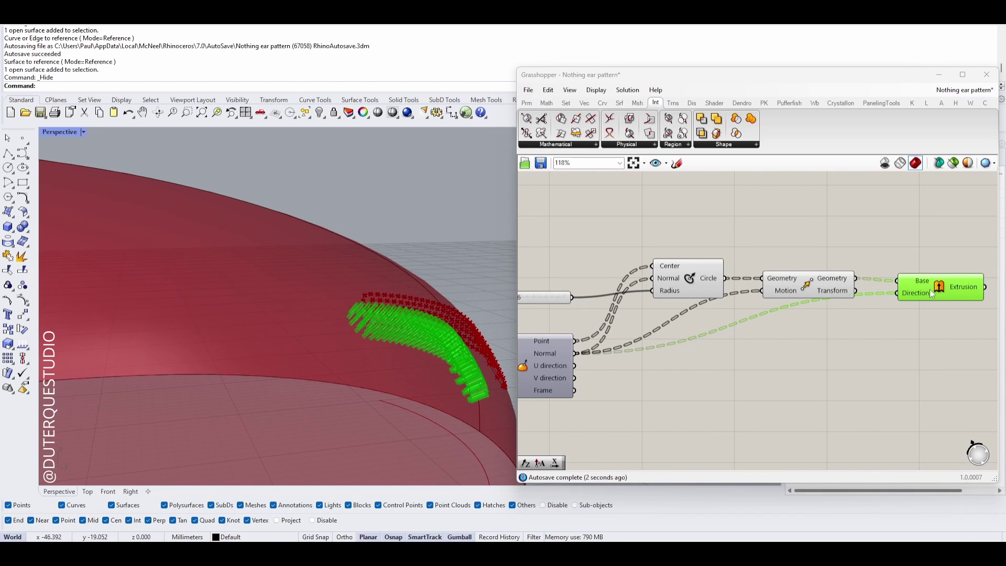
drag(932, 293, 940, 304)
Place a vector Amplitude component below Move and wire the surface normals into its Vector input
click(637, 104)
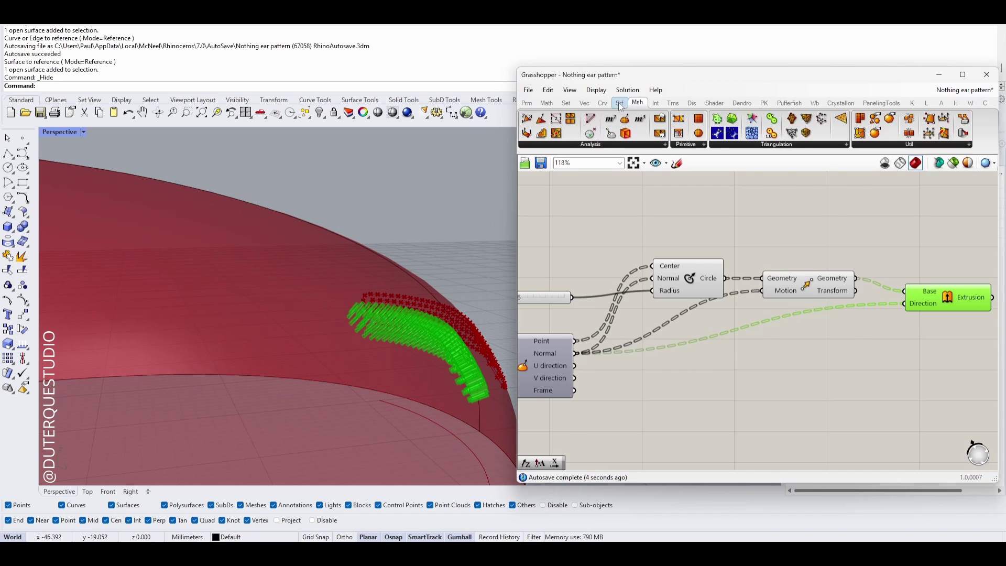
click(619, 103)
click(603, 104)
click(586, 104)
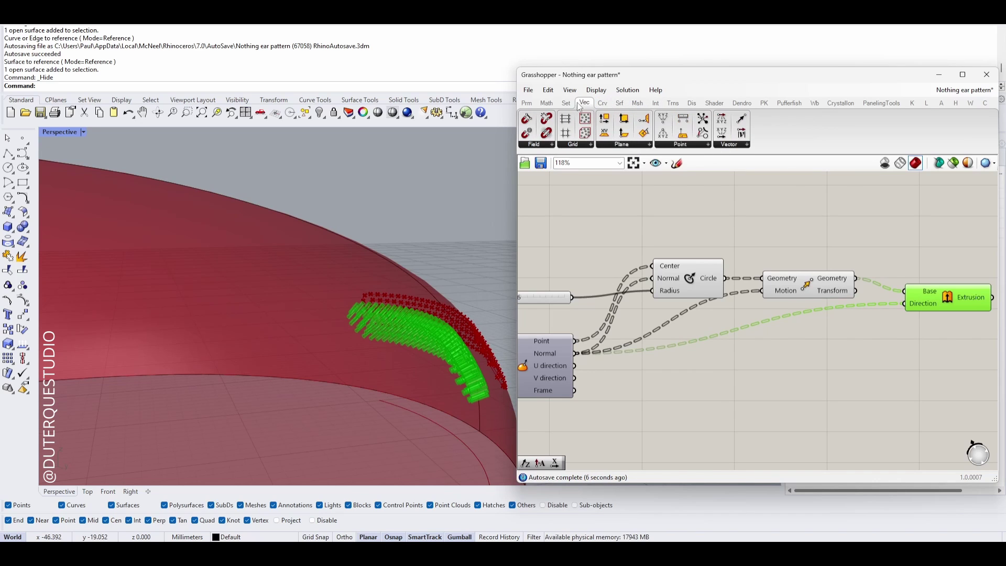
click(732, 145)
drag(757, 255, 795, 353)
drag(579, 355, 754, 347)
drag(814, 365, 826, 365)
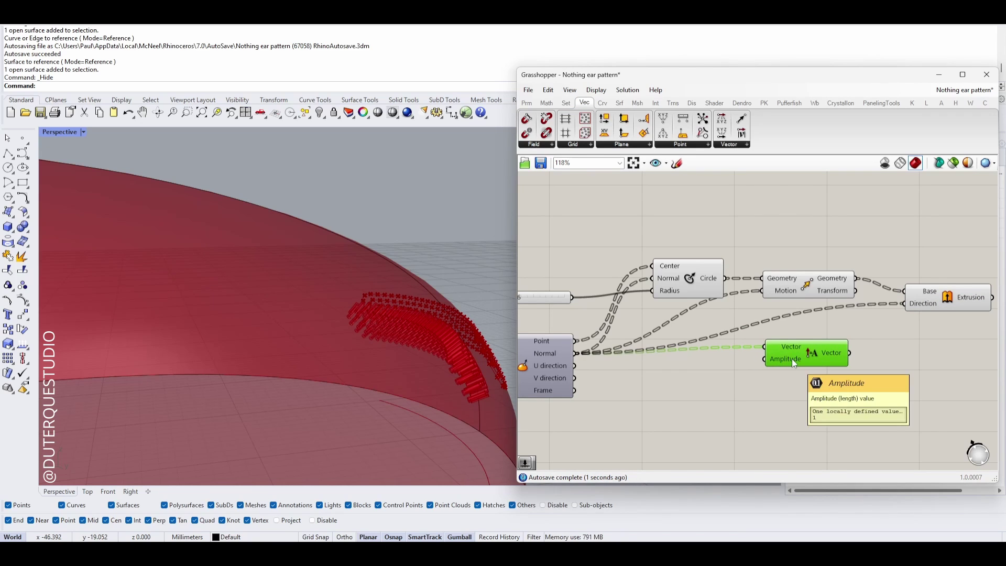
Create a number slider of 10 for the Amplitude input and make room for it beside the component
double_click(729, 383)
text(10)
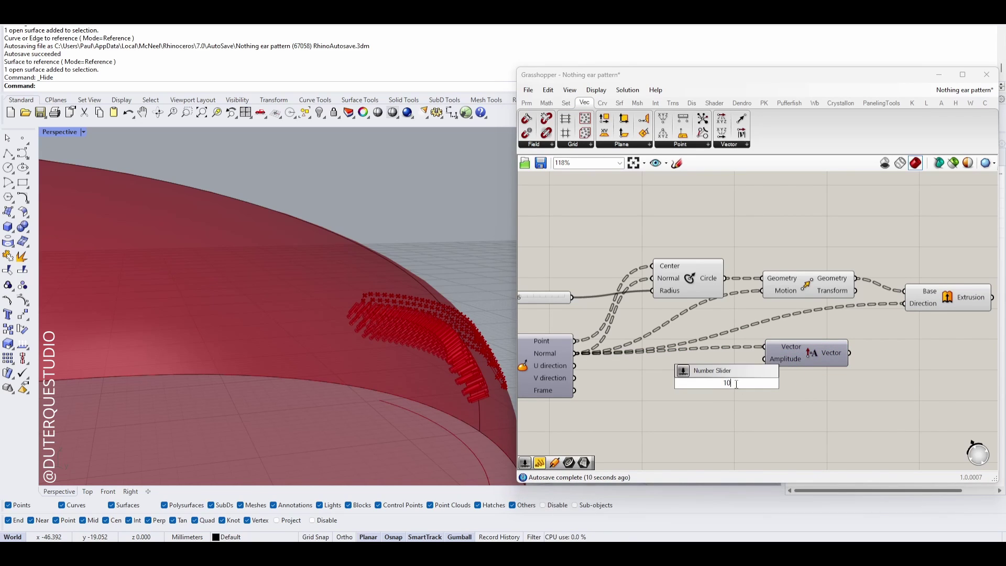
key(Return)
drag(789, 361, 816, 361)
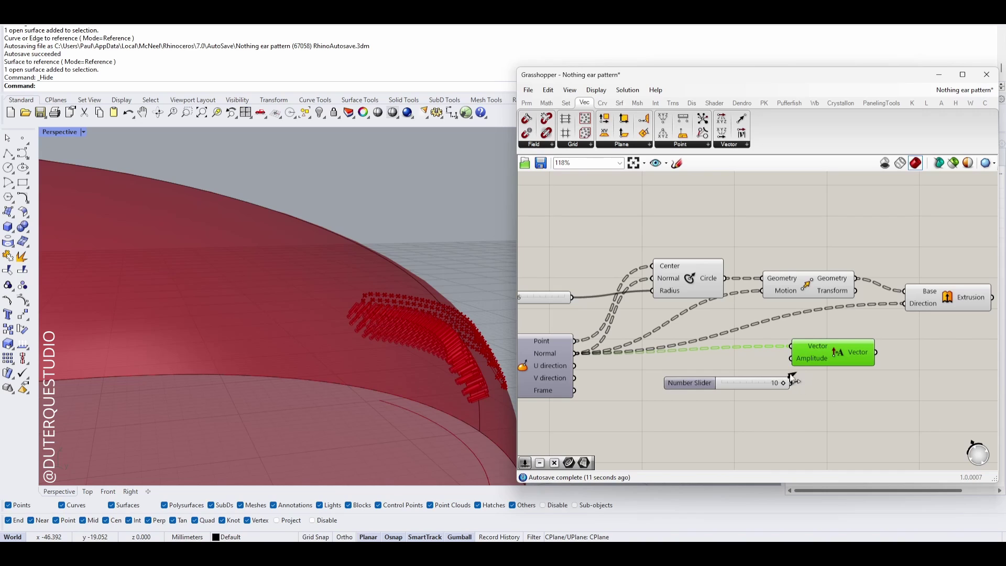
Add a negating expression to the vector component's Amplitude input
right_click(804, 360)
mouse_move(843, 449)
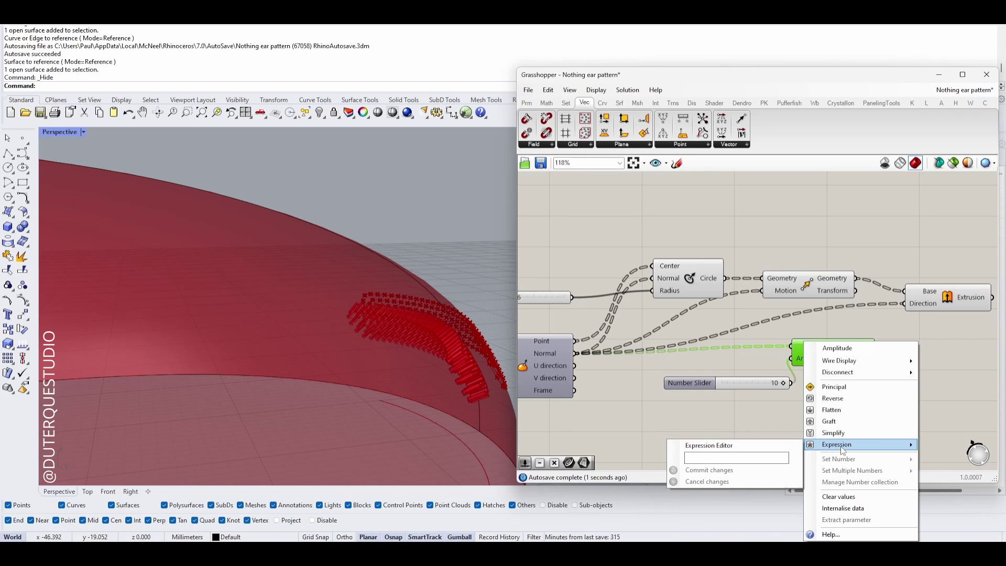
click(751, 458)
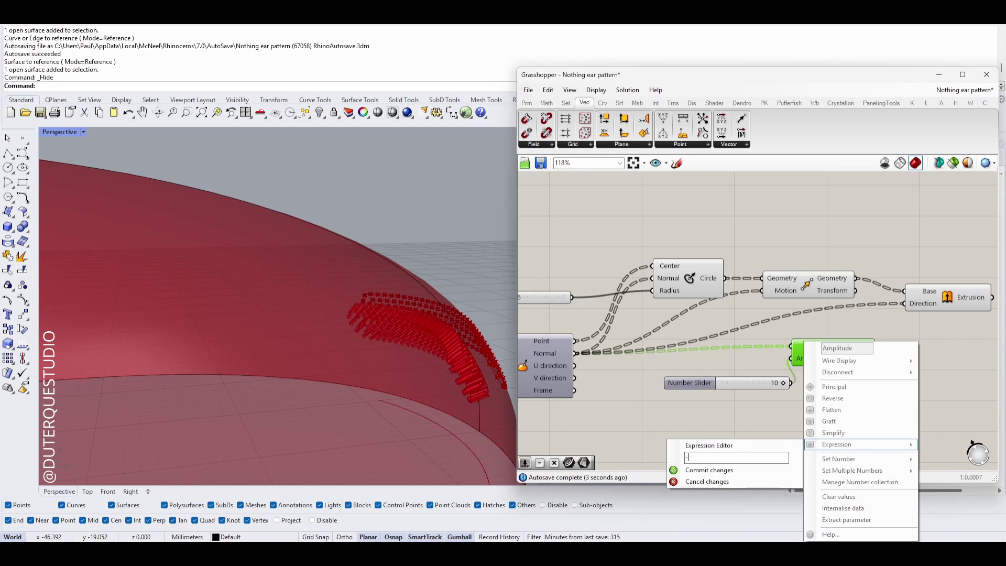
click(750, 470)
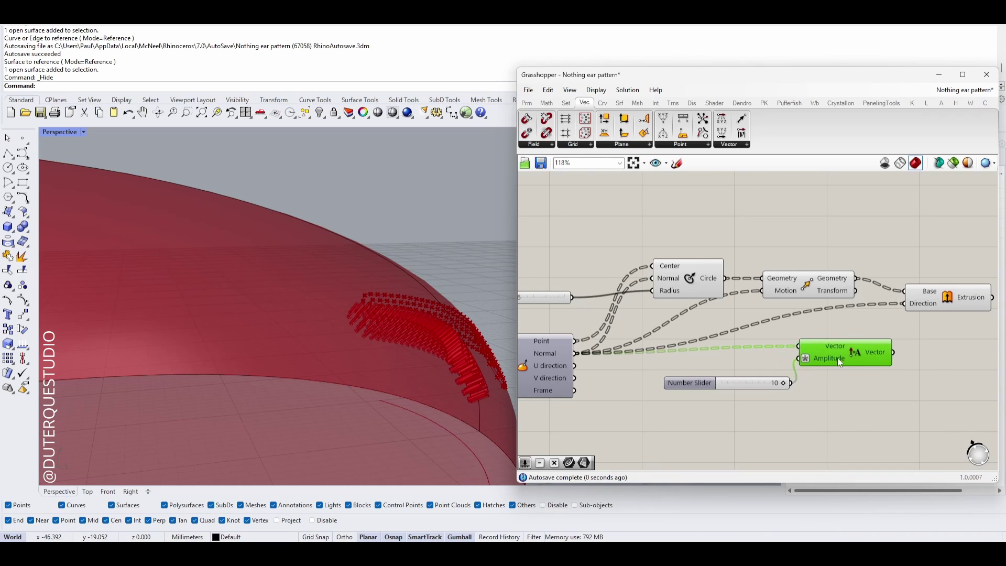
Feed the amplitude vector into Extrusion's Direction input and reduce the amplitude slider to 2
drag(770, 384, 745, 366)
right_drag(920, 370, 840, 373)
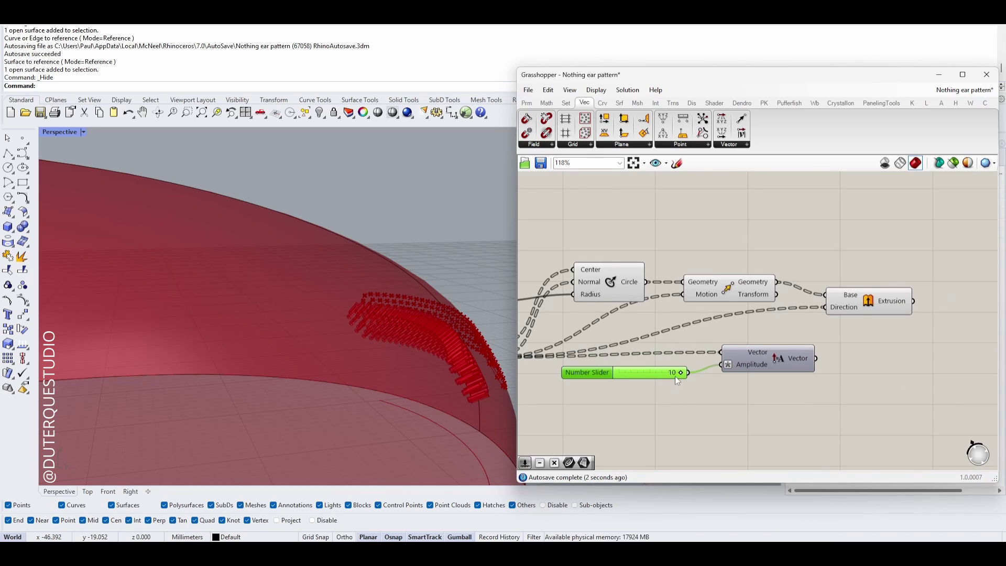
right_drag(757, 394, 739, 395)
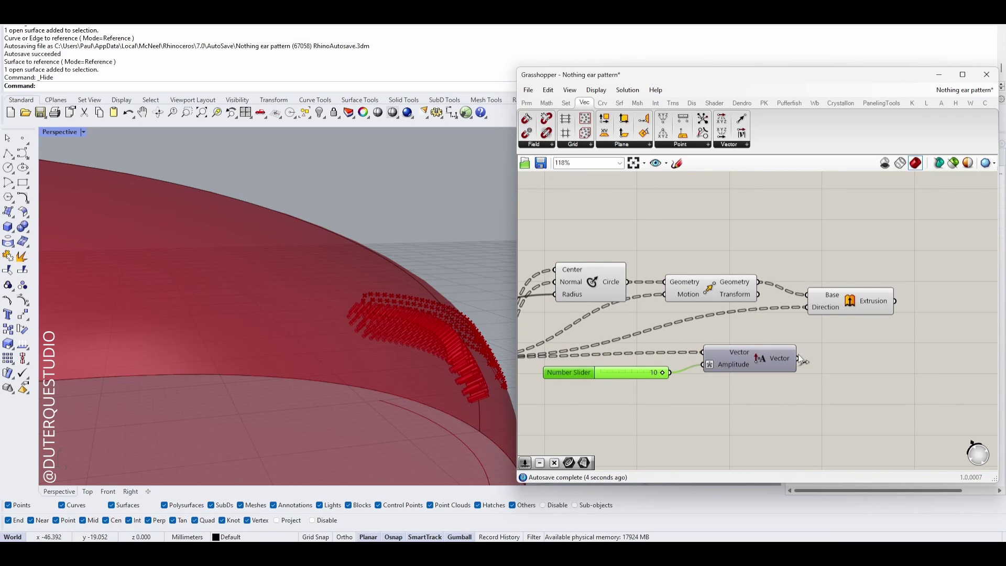
drag(792, 326, 838, 305)
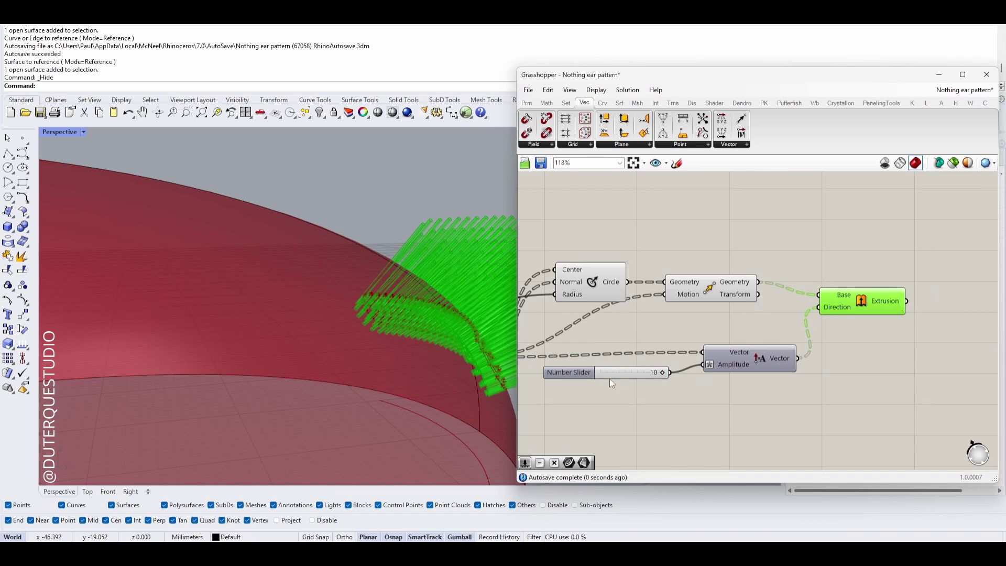
drag(663, 373, 614, 372)
right_drag(415, 353, 372, 369)
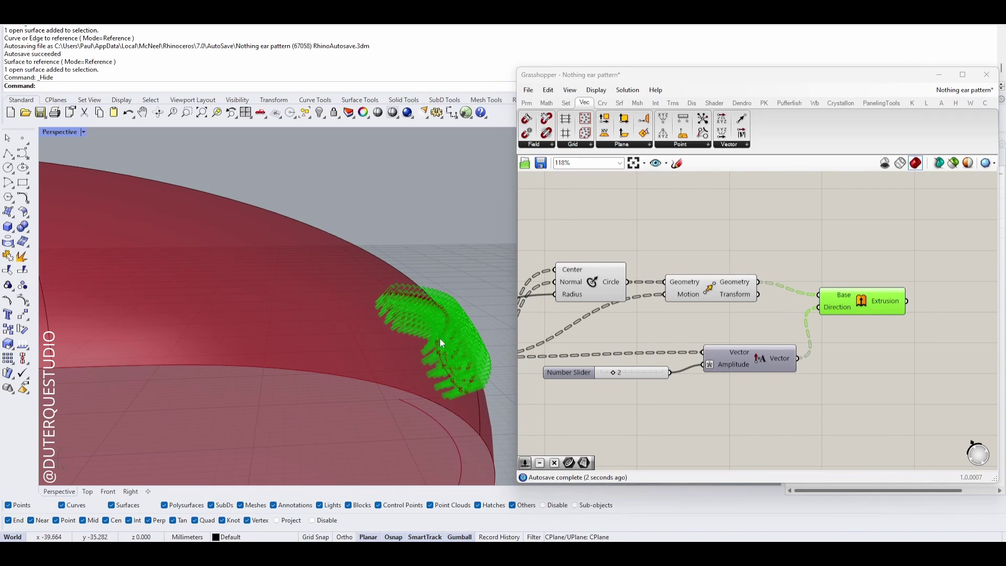
right_drag(439, 343, 401, 345)
Add a Cap Holes component and feed the Extrusion output into its Brep input
click(762, 399)
scroll(811, 362, down, 2)
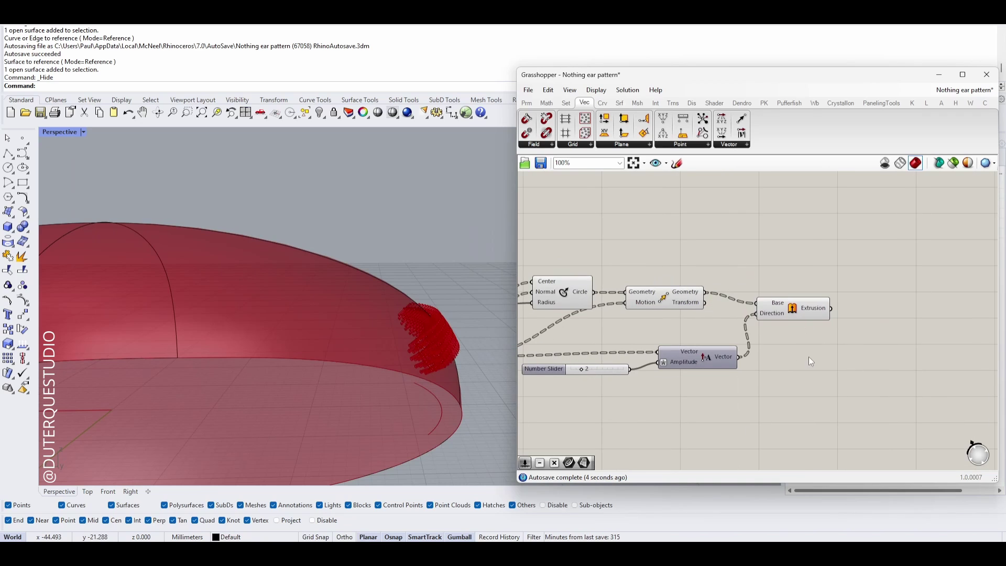
double_click(809, 356)
text(cap)
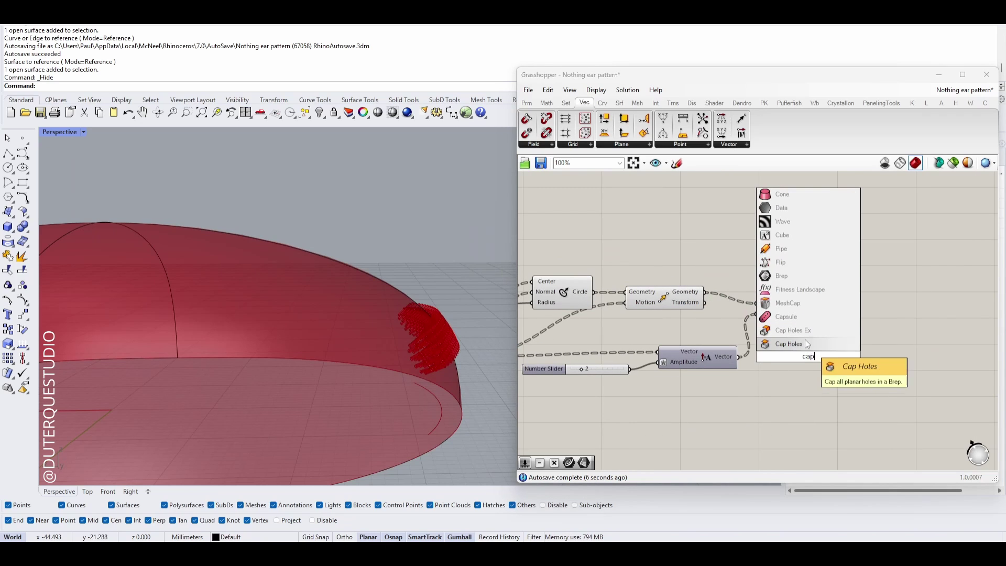
click(806, 344)
drag(806, 351, 889, 309)
click(833, 356)
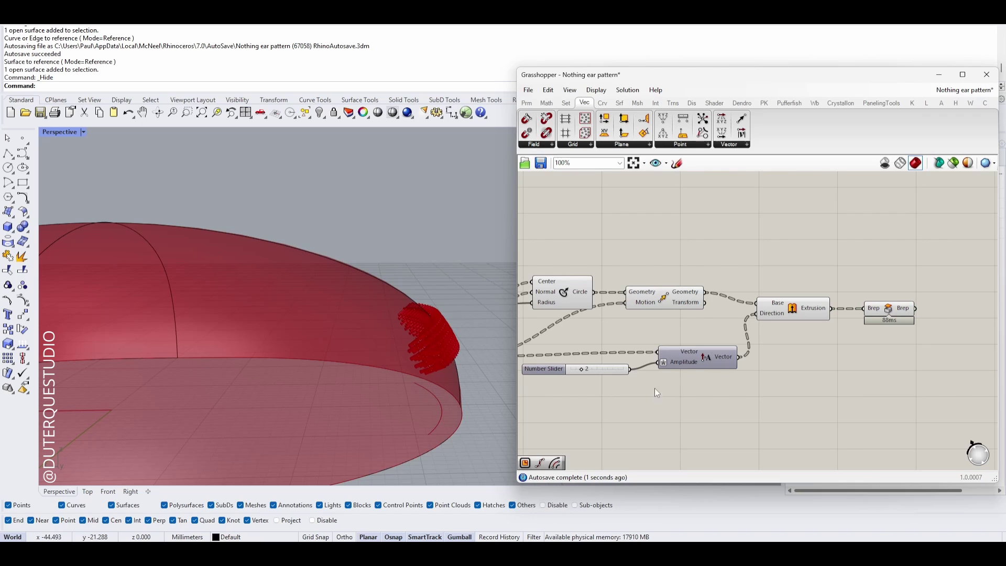
Show the hidden objects in the Rhino model again
middle_click(419, 388)
click(379, 356)
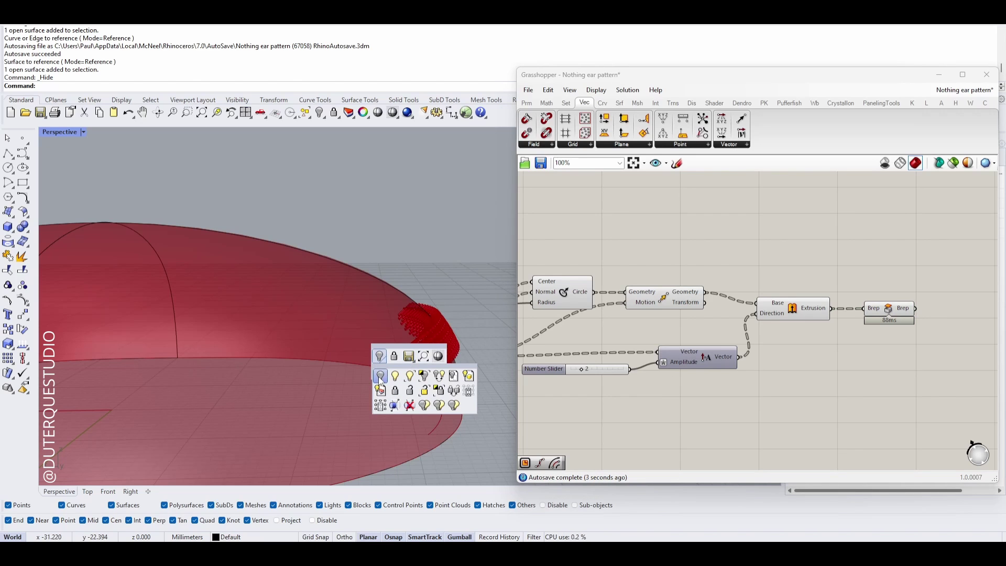
click(380, 379)
Offset the earbud dome surface by 0.5 as a solid with OffsetSrf, with round corners and the input deleted
click(389, 377)
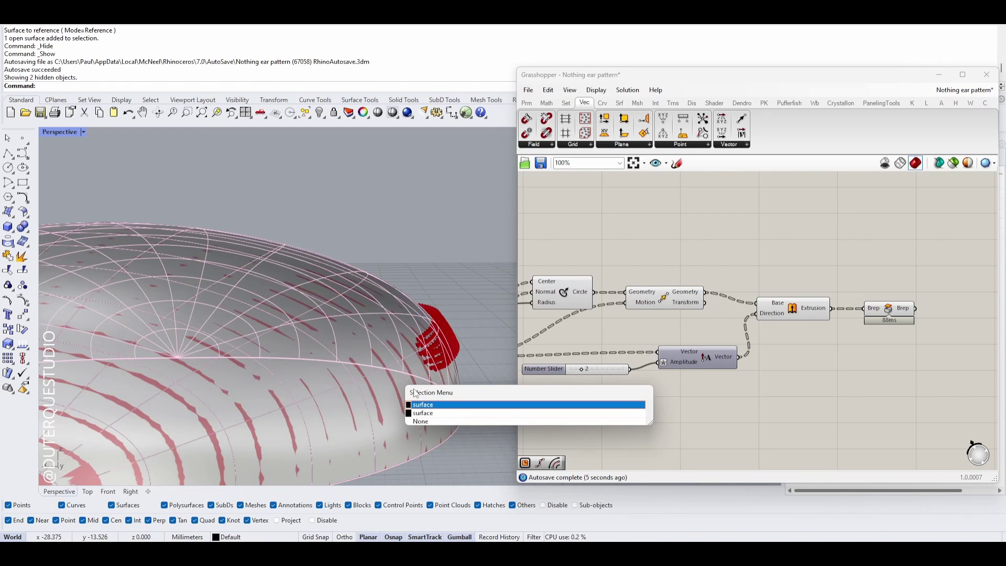
click(442, 414)
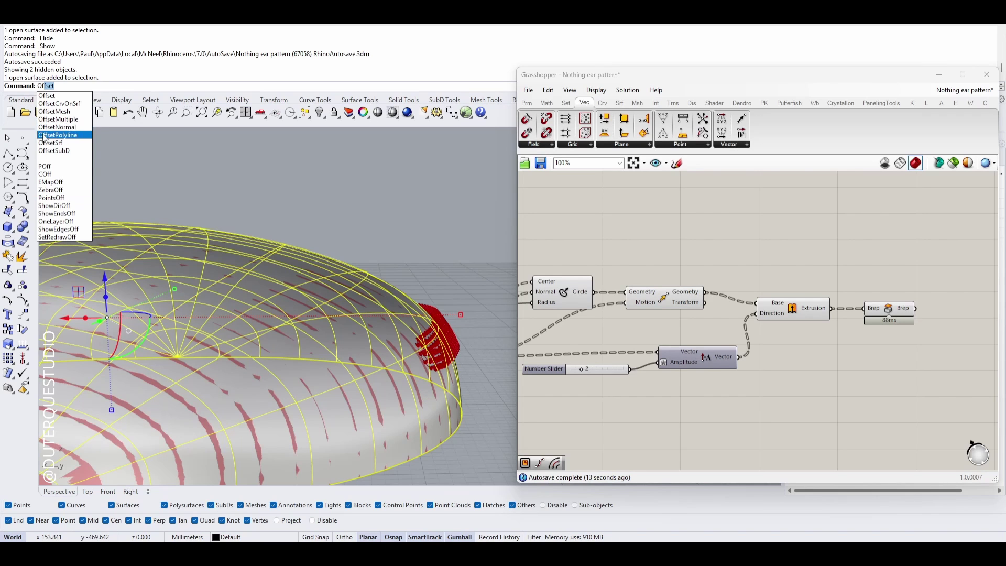
click(45, 143)
click(445, 97)
click(457, 86)
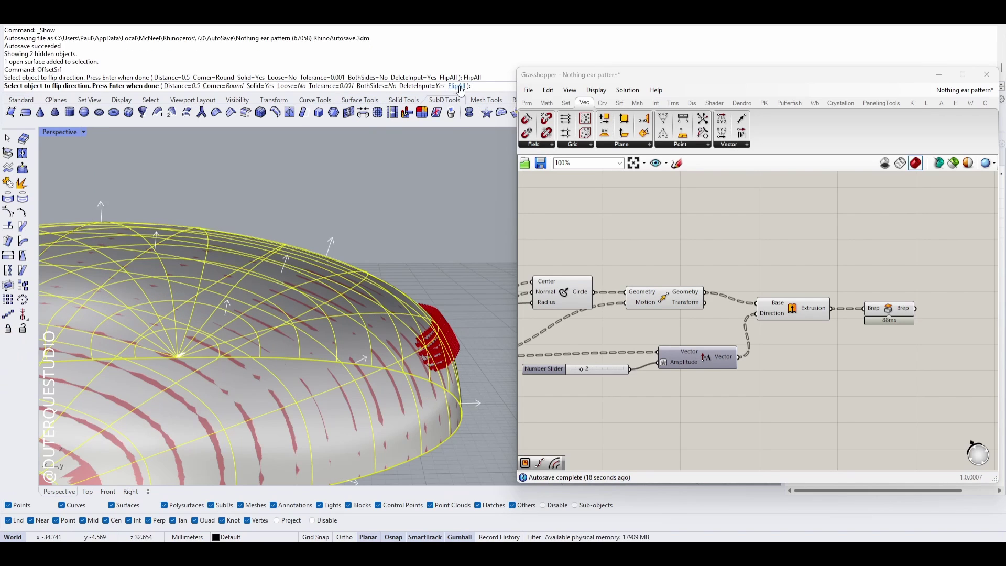
click(456, 87)
key(Return)
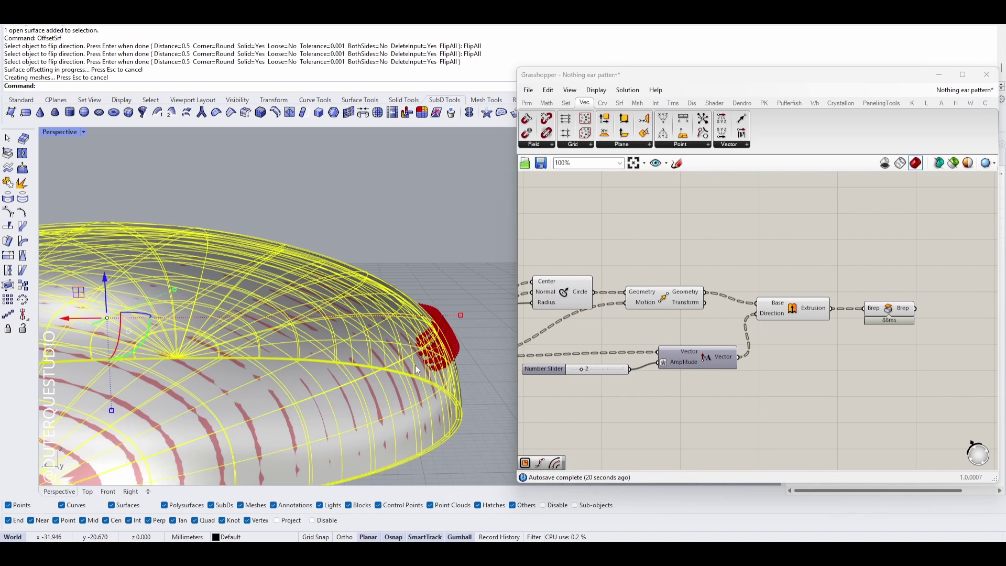
Bake the Cap Holes output into the Rhino model with the default attributes
right_drag(416, 370, 383, 350)
click(888, 310)
right_click(888, 310)
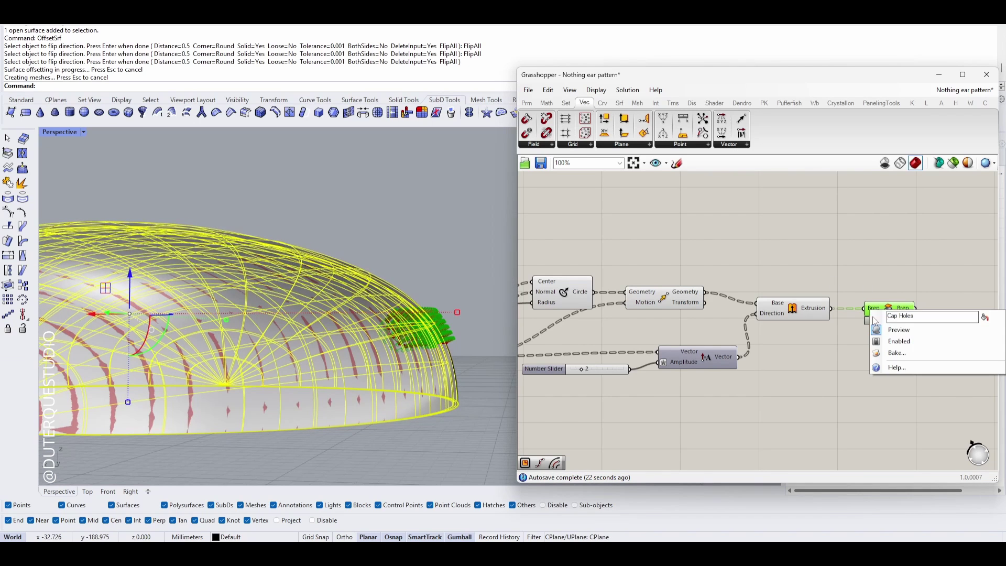
click(897, 353)
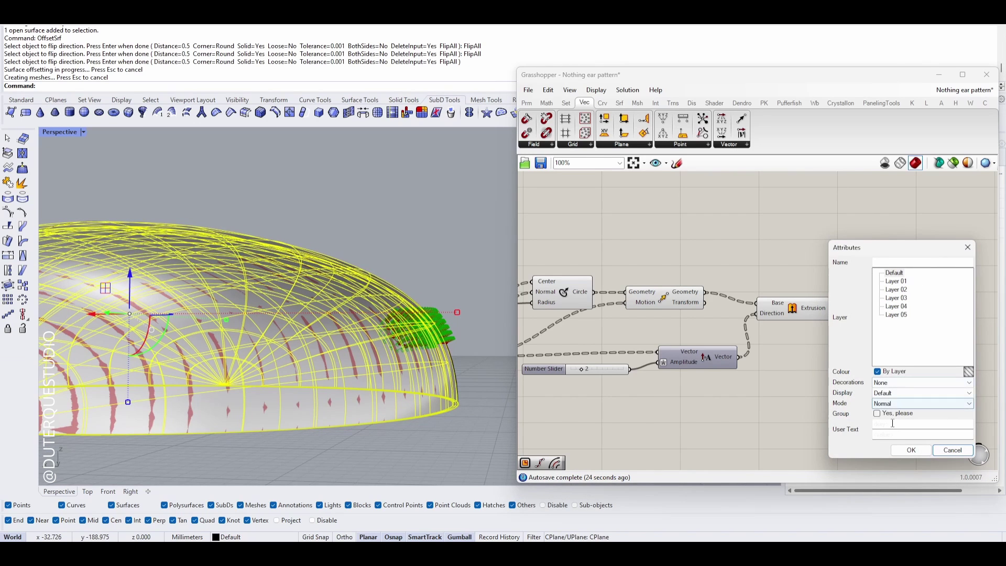
click(912, 450)
scroll(535, 424, up, 1)
scroll(446, 376, up, 3)
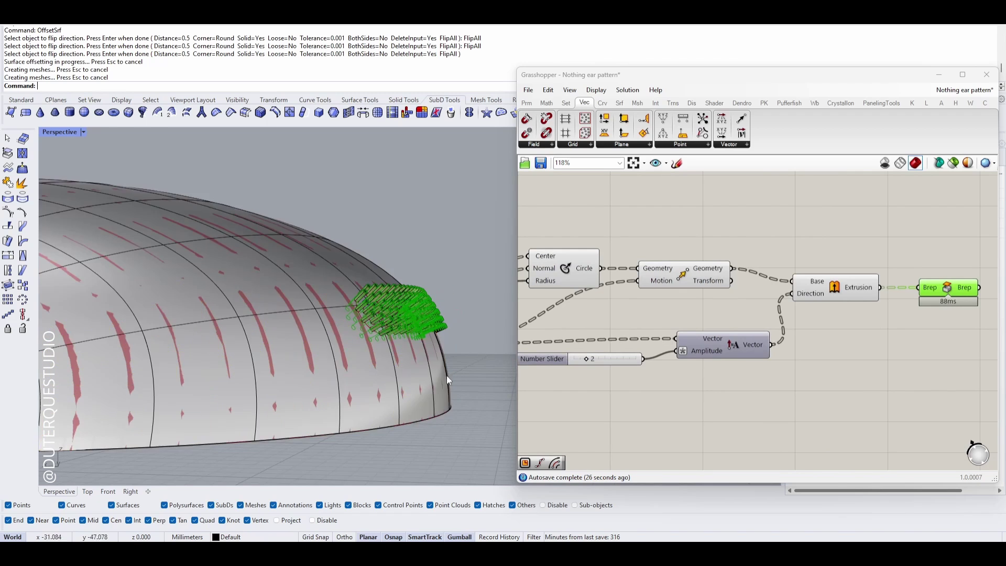
Subtract the baked hole cylinders from the thickened earbud shell with a Boolean Difference, deleting the input objects
click(447, 375)
click(479, 400)
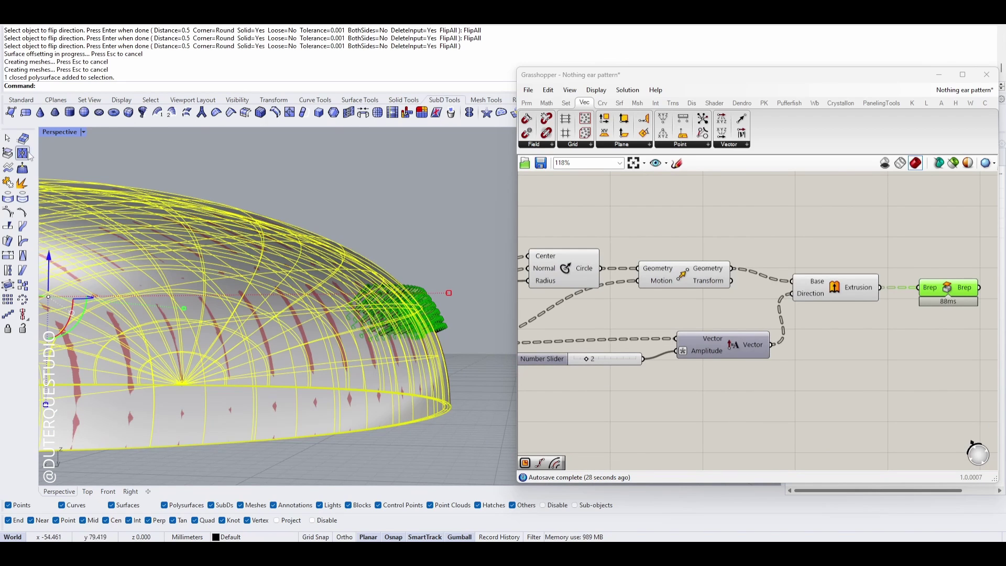
click(21, 100)
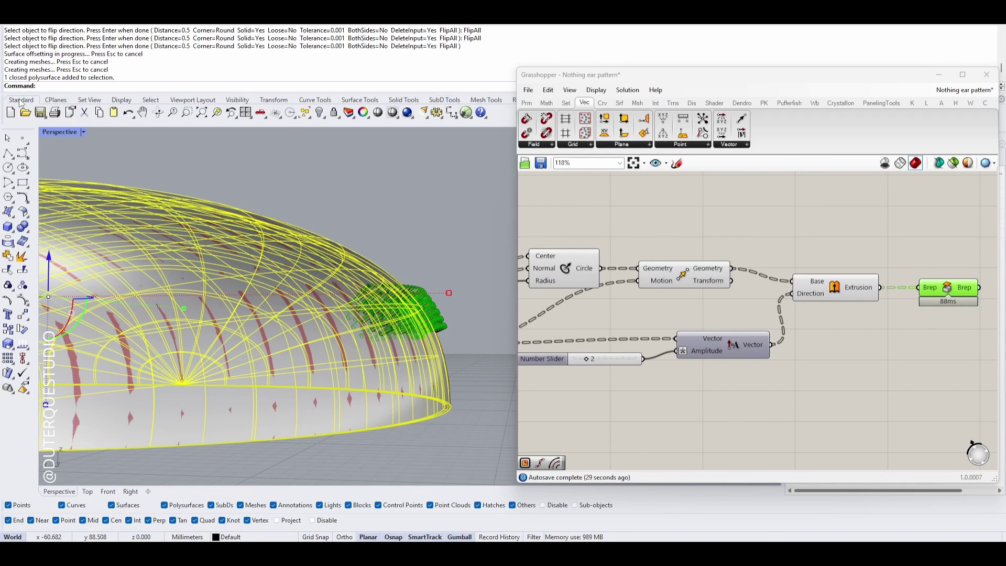
click(26, 232)
click(51, 234)
click(445, 317)
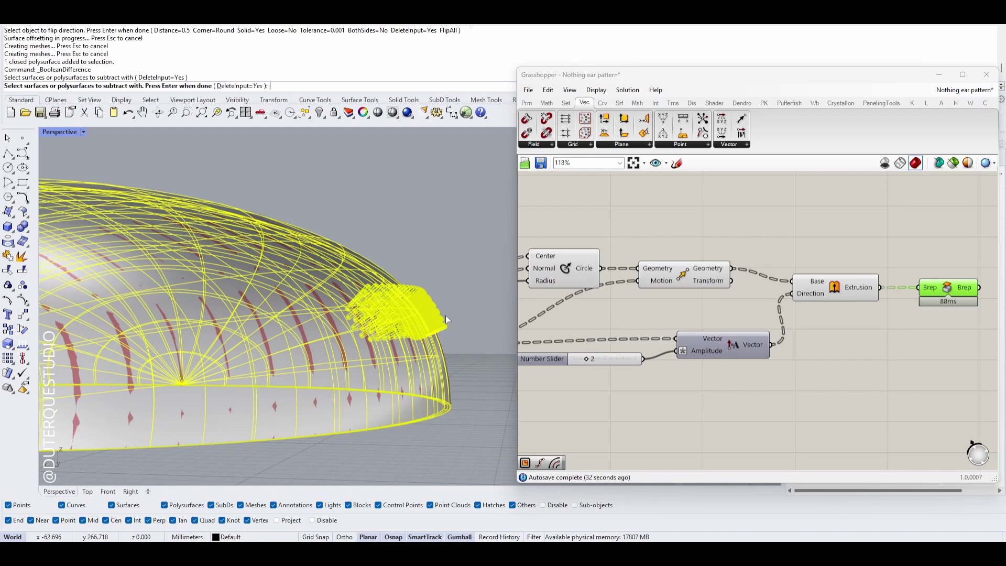
right_click(445, 315)
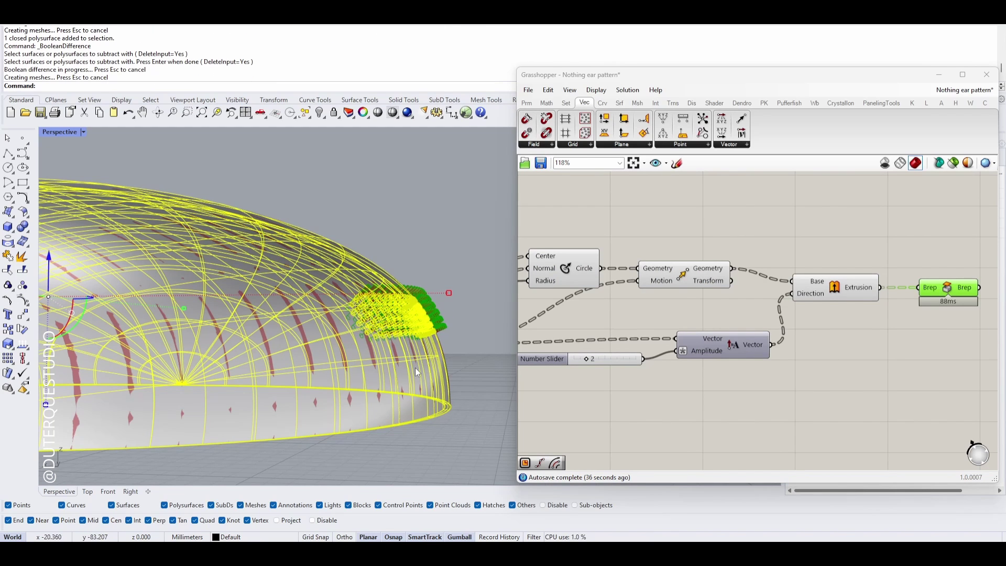
Move the perforated shell polysurface away from the original dome and the pattern preview, and inspect its holes up close
right_drag(415, 367, 423, 376)
click(545, 390)
click(473, 382)
scroll(473, 381, down, 4)
click(405, 386)
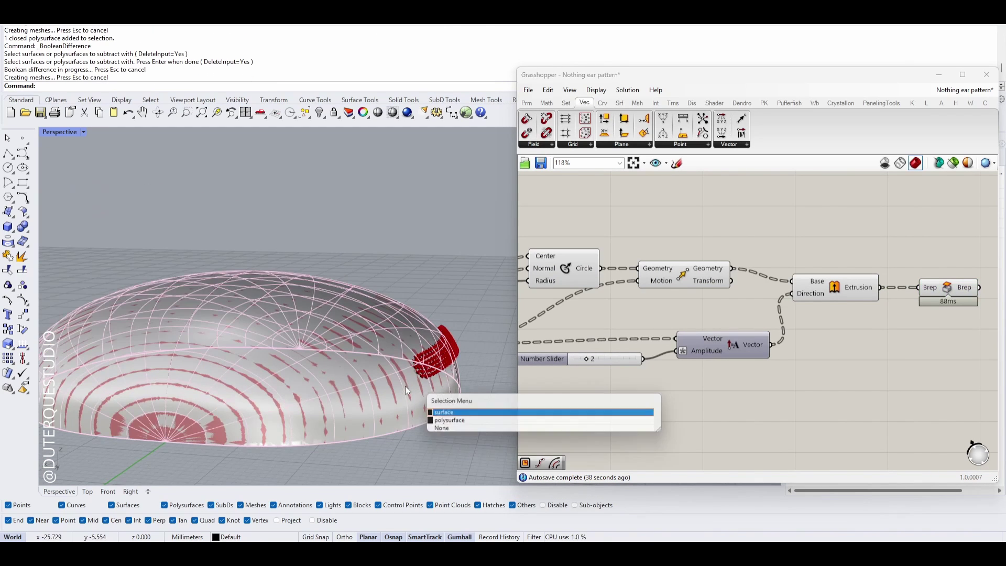
click(435, 421)
scroll(412, 389, down, 5)
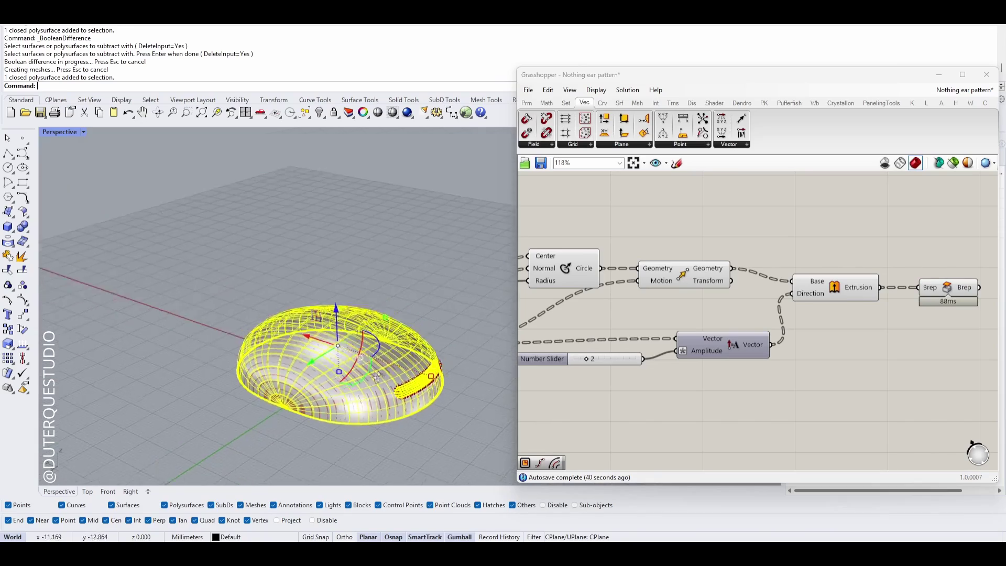
right_drag(377, 378, 320, 409)
alt+drag(250, 366, 427, 335)
right_drag(373, 424, 319, 385)
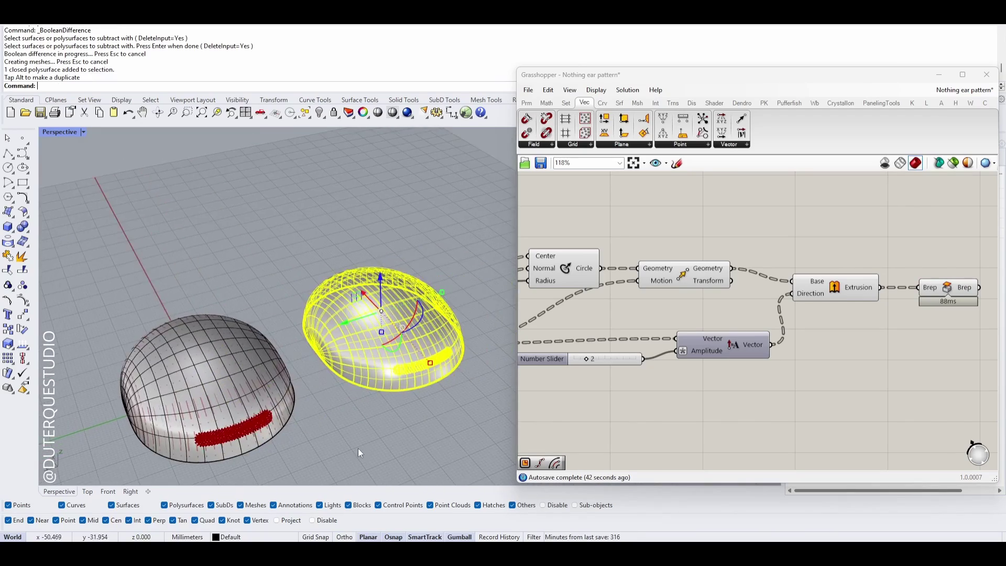
click(358, 449)
scroll(465, 405, up, 8)
right_drag(414, 352, 430, 328)
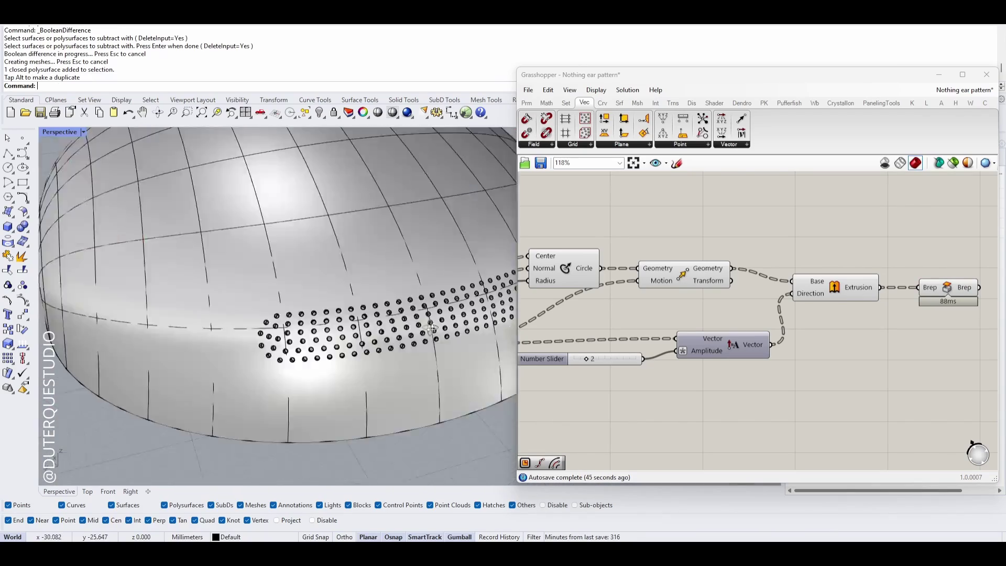